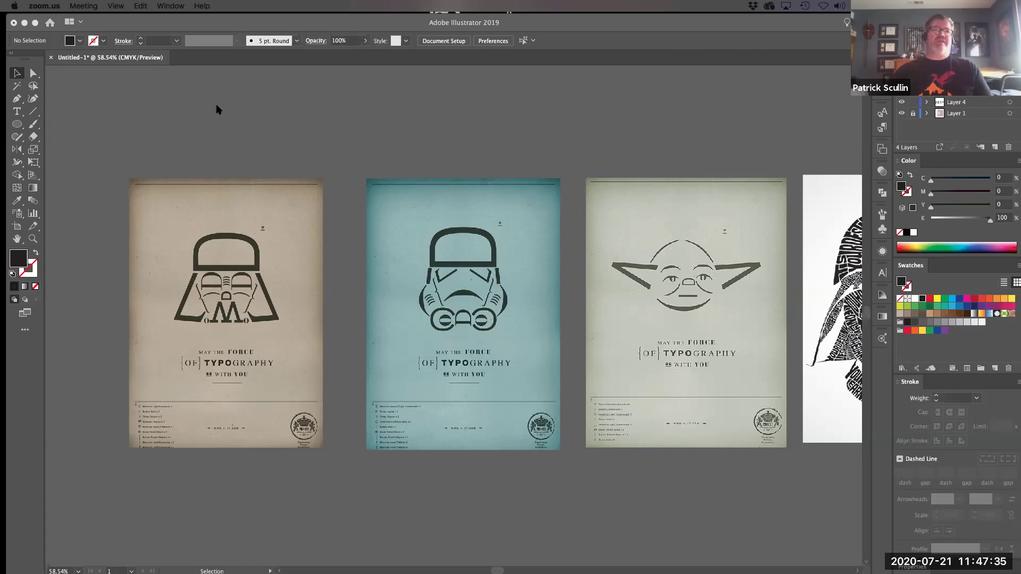
- Pan past the posters to the Vader word portrait and Leia photo artboards, and zoom to 100%
{"action": "left_click", "coordinate": [190, 17]}
{"action": "key", "text": "super+equal"}
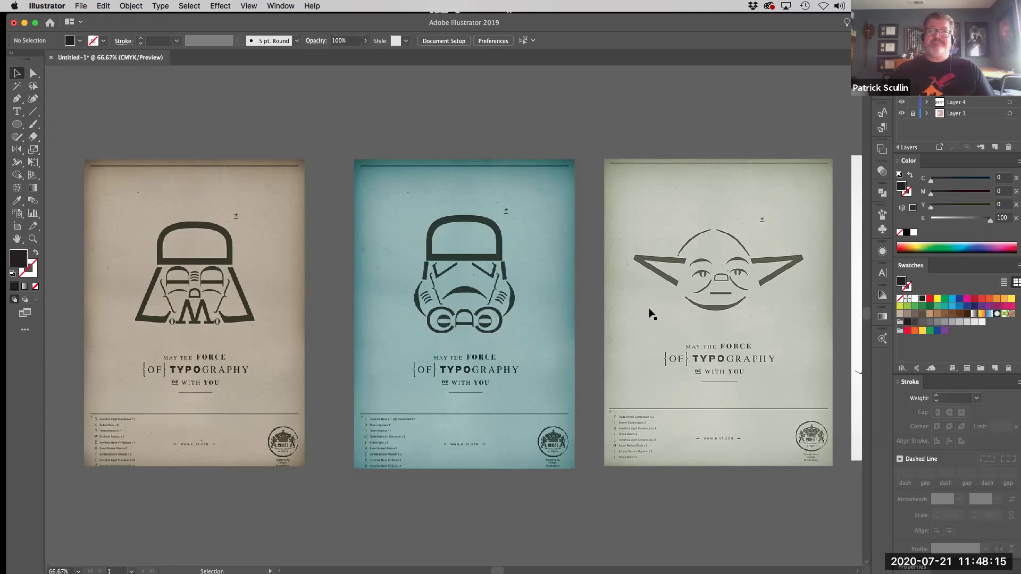
{"action": "key", "text": "space"}
{"action": "left_click_drag", "start_coordinate": [676, 302], "coordinate": [449, 290]}
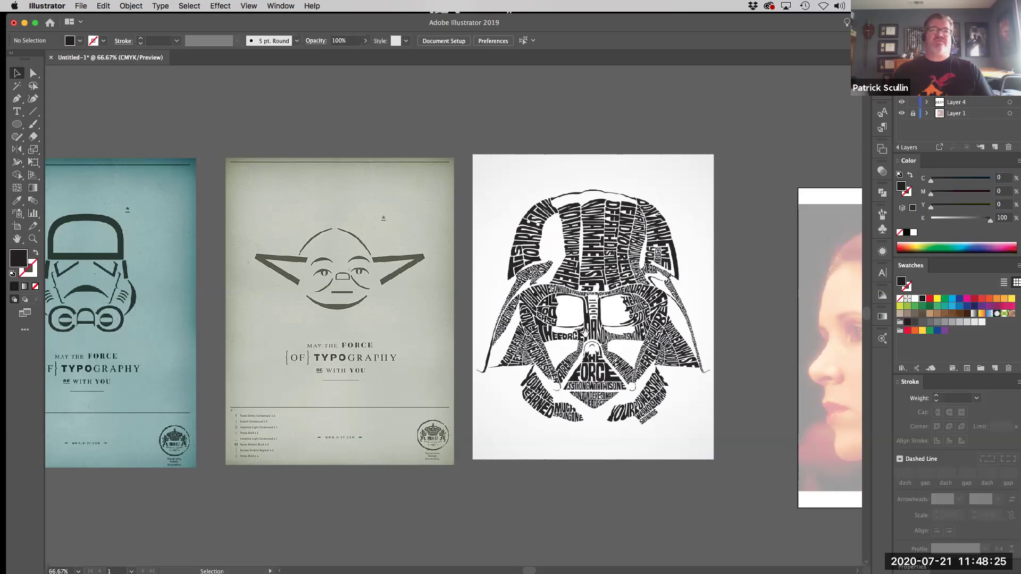
{"action": "left_click_drag", "start_coordinate": [618, 308], "coordinate": [454, 321]}
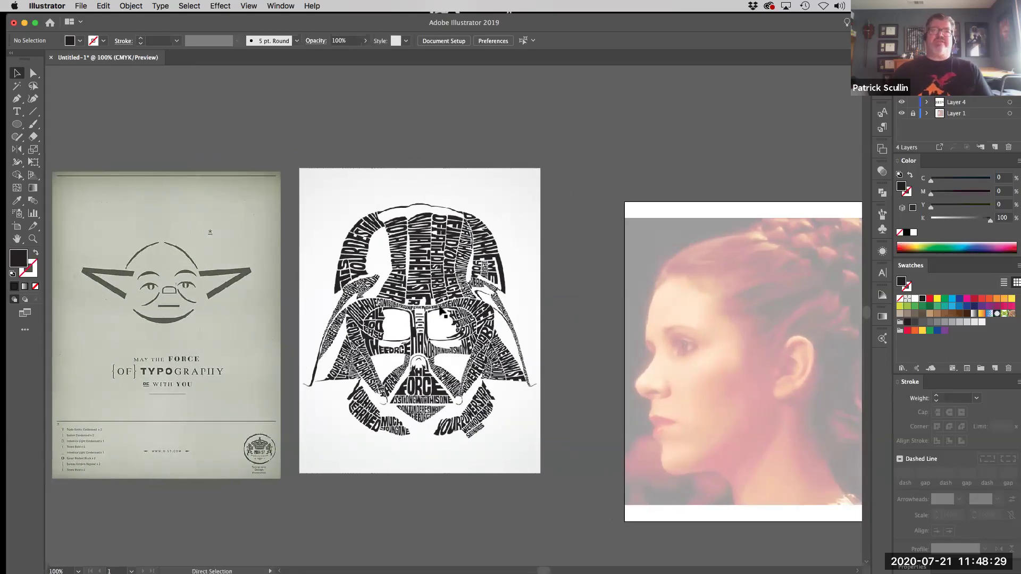
{"action": "key", "text": "super+1"}
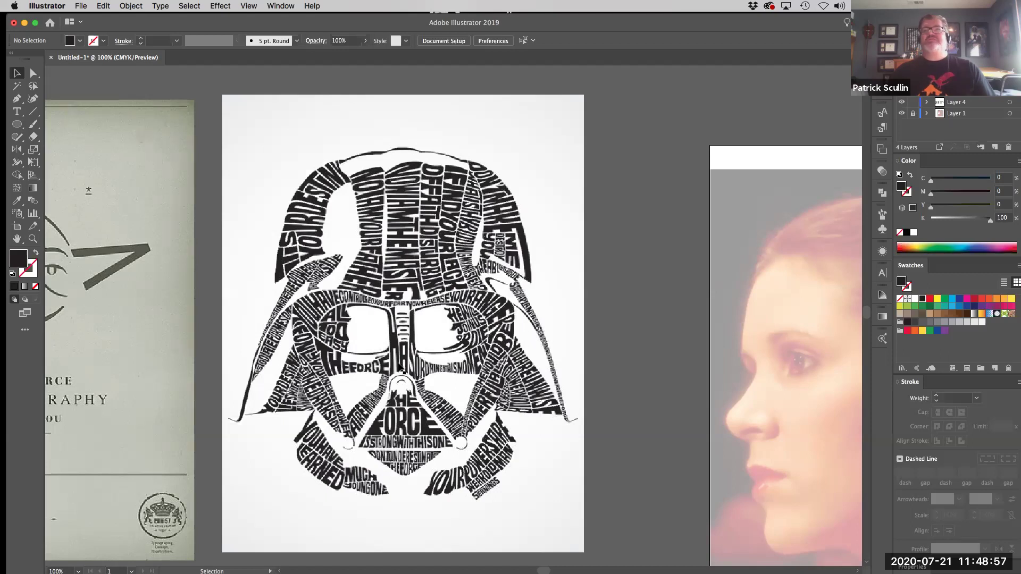
{"action": "key", "text": "space"}
- Center the Leia photo, hide the Vader typography layer (Layer 4), and lock Layer 1
{"action": "left_click_drag", "start_coordinate": [700, 331], "coordinate": [569, 267]}
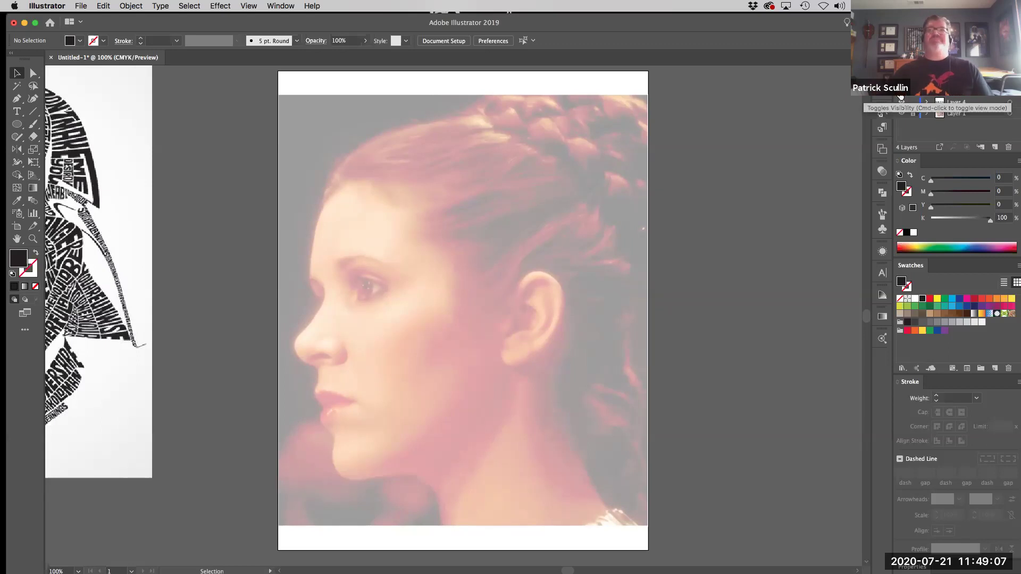
{"action": "left_click", "coordinate": [912, 114]}
{"action": "left_click", "coordinate": [902, 101]}
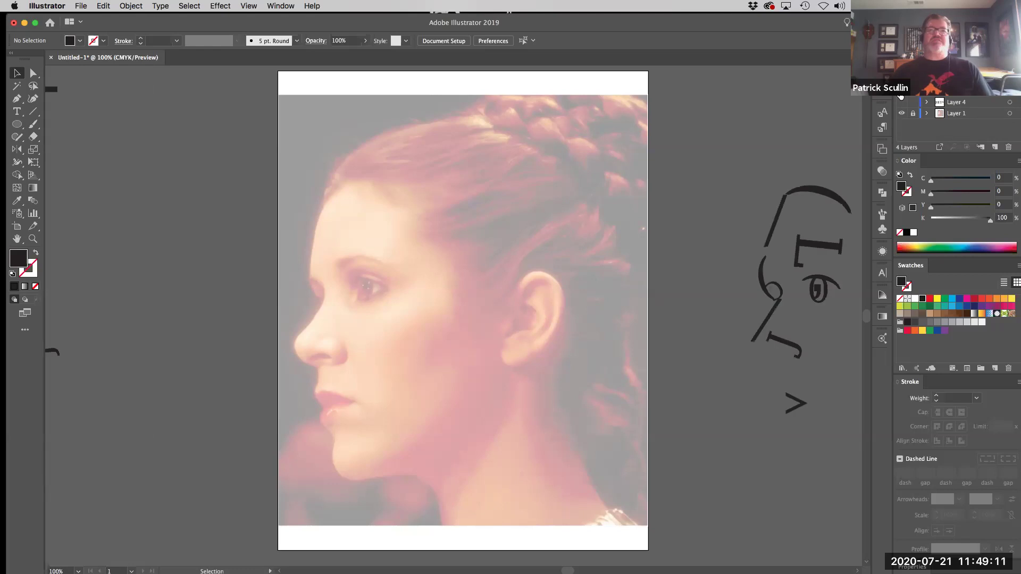
- Zoom out and pan across the outlined alphabet letters beside the portrait
{"action": "key", "text": "super+minus"}
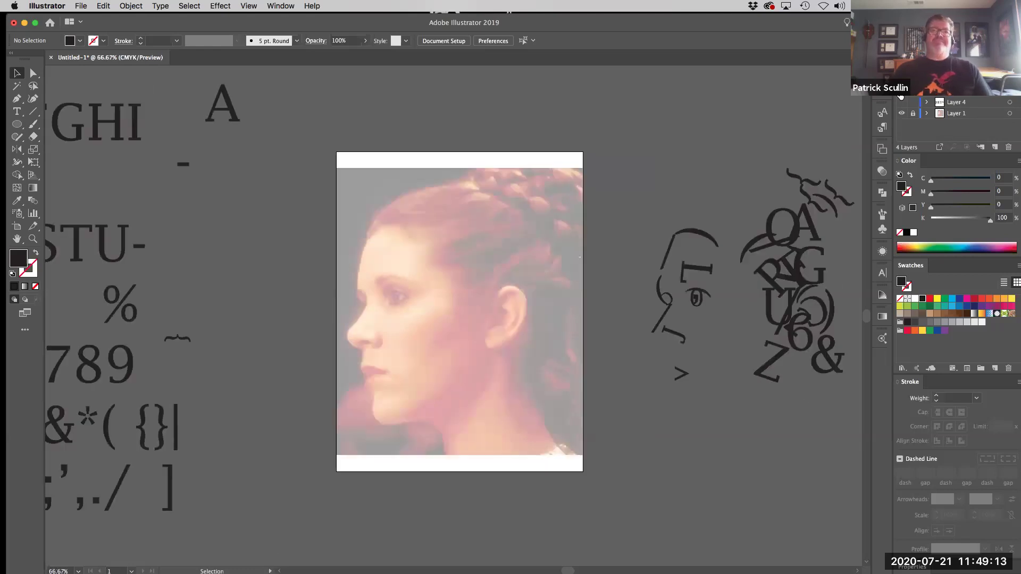
{"action": "left_click_drag", "start_coordinate": [408, 183], "coordinate": [545, 175]}
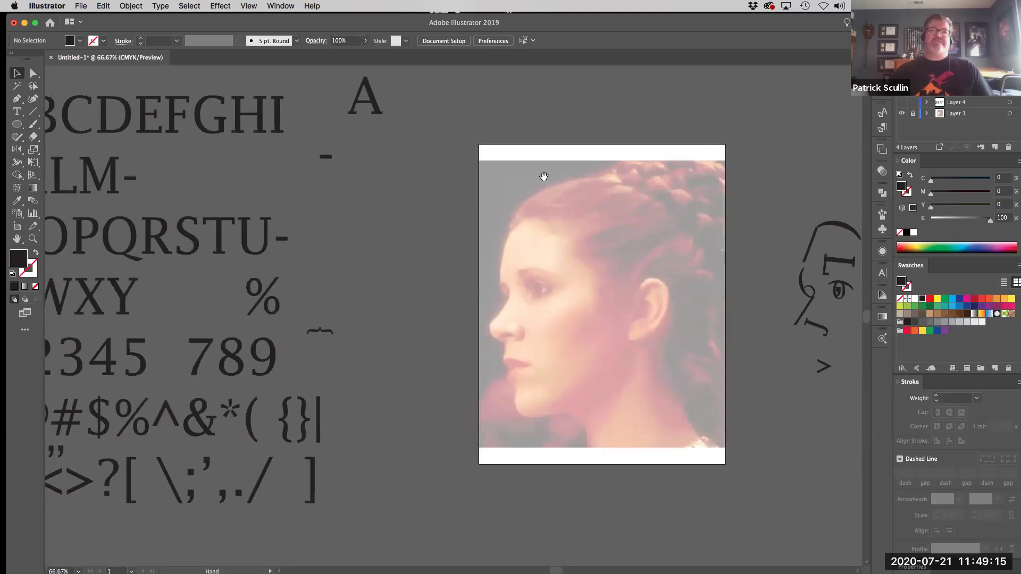
{"action": "left_click_drag", "start_coordinate": [419, 197], "coordinate": [455, 192]}
{"action": "left_click_drag", "start_coordinate": [318, 196], "coordinate": [354, 202]}
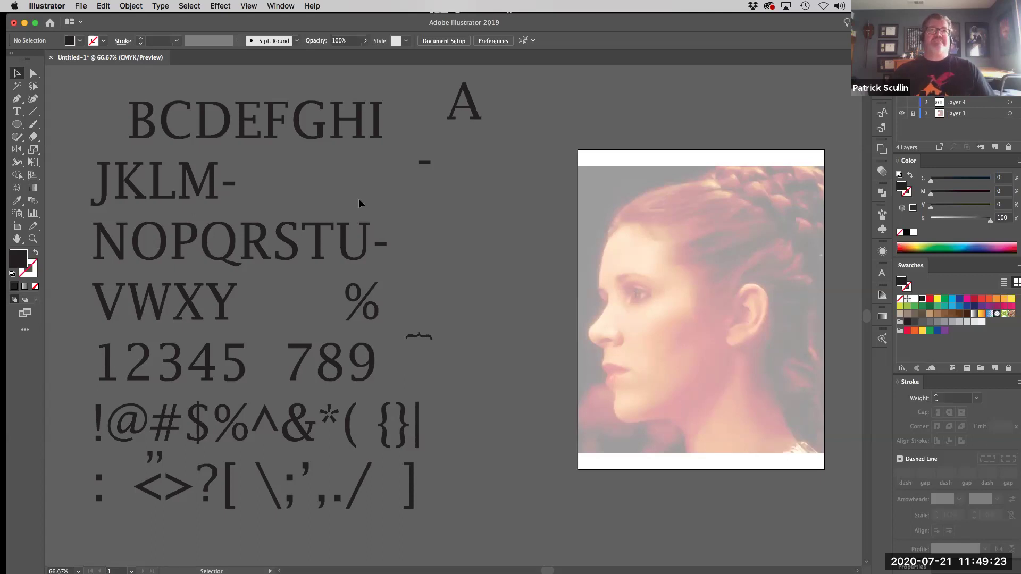
{"action": "left_click", "coordinate": [337, 136]}
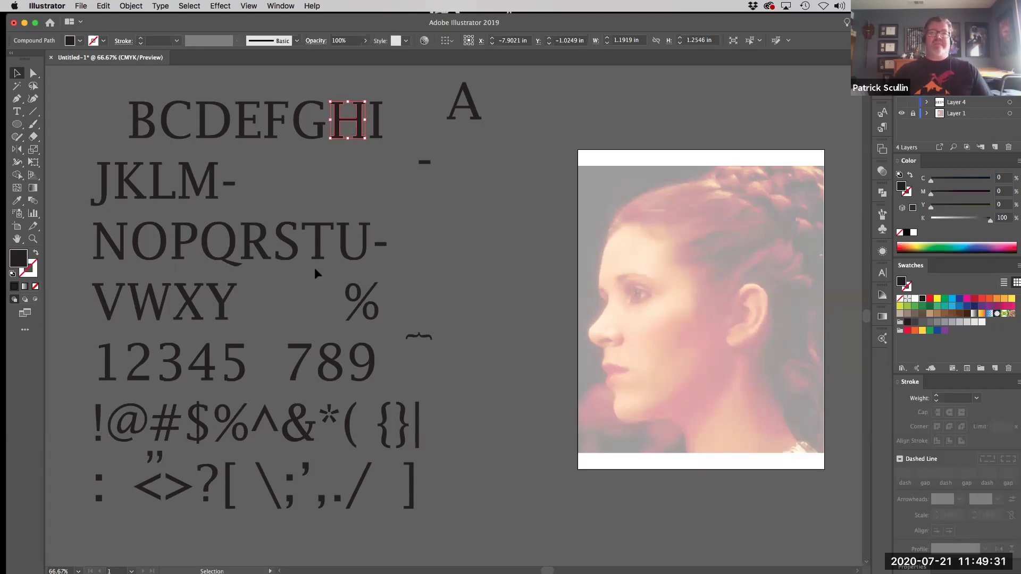
{"action": "left_click_drag", "start_coordinate": [490, 201], "coordinate": [413, 224]}
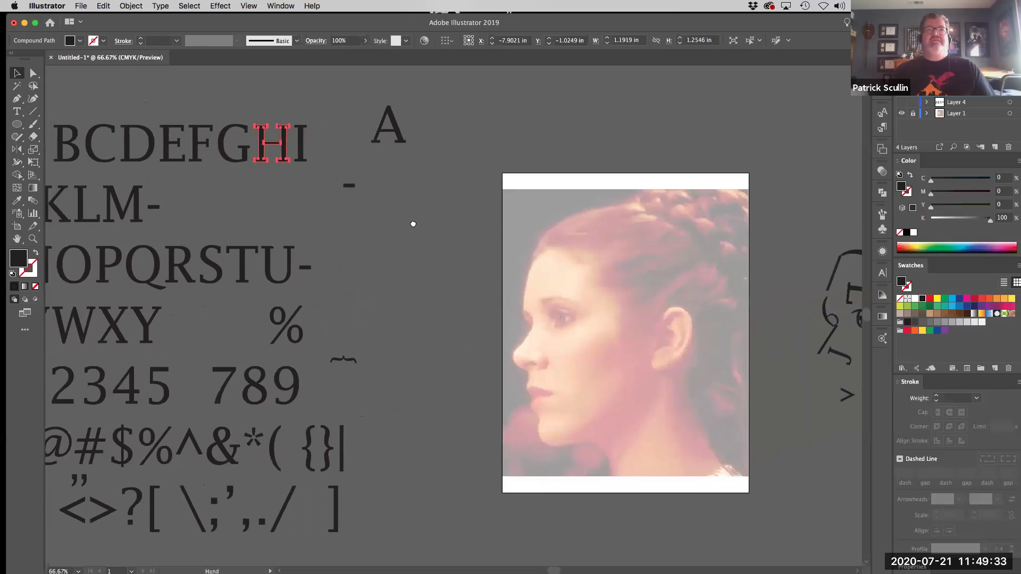
{"action": "left_click_drag", "start_coordinate": [297, 278], "coordinate": [39, 340]}
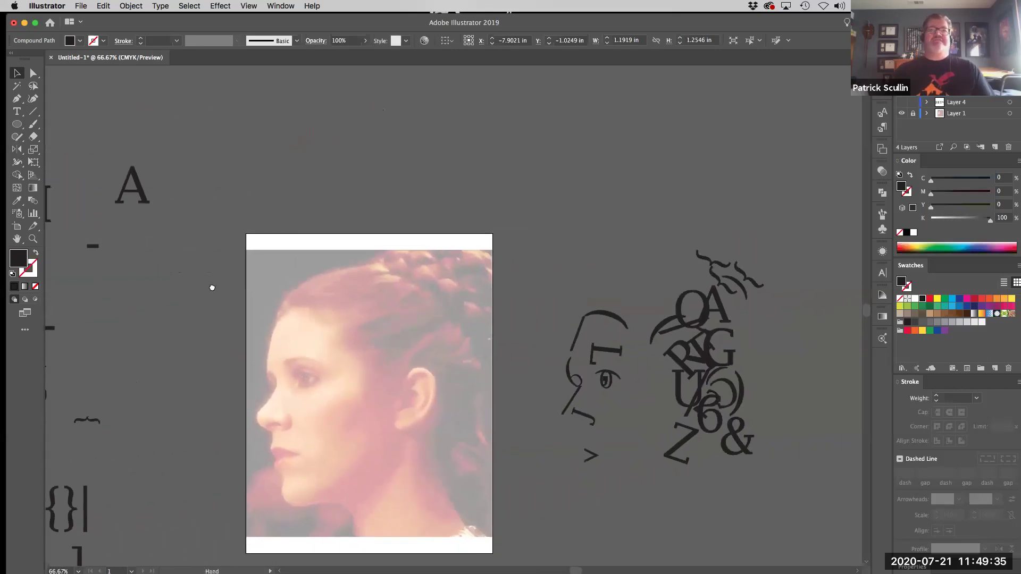
- Add the sample text 'asdfgfjgk' above the portrait at 72 pt and move it slightly lower
{"action": "left_click", "coordinate": [17, 112]}
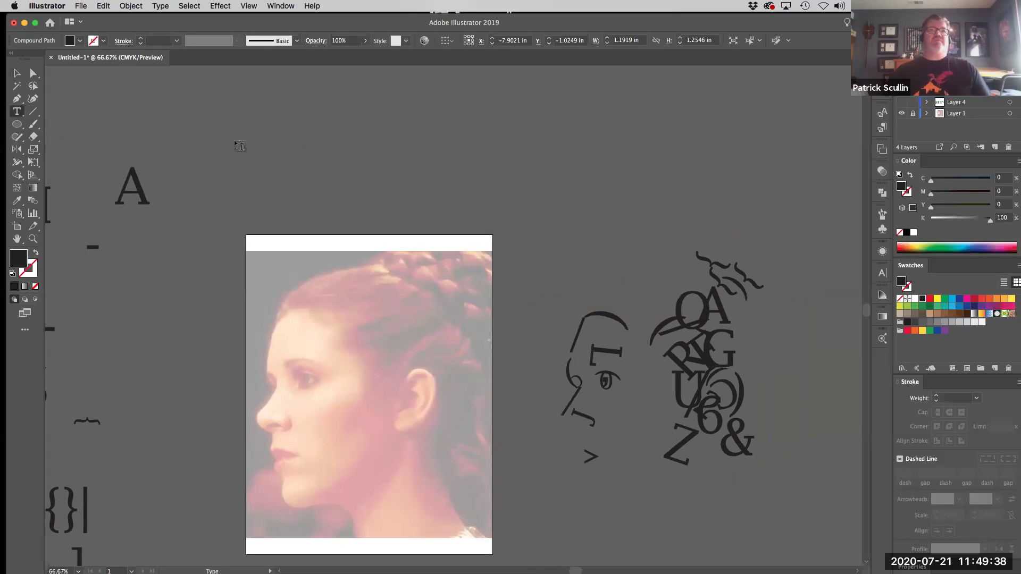
{"action": "left_click", "coordinate": [317, 134]}
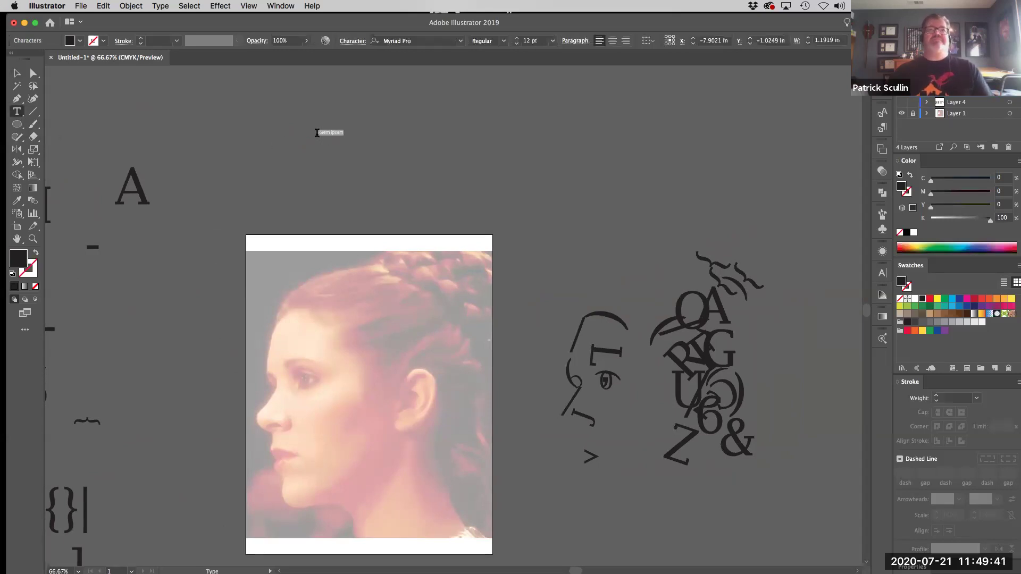
{"action": "type", "text": "M"}
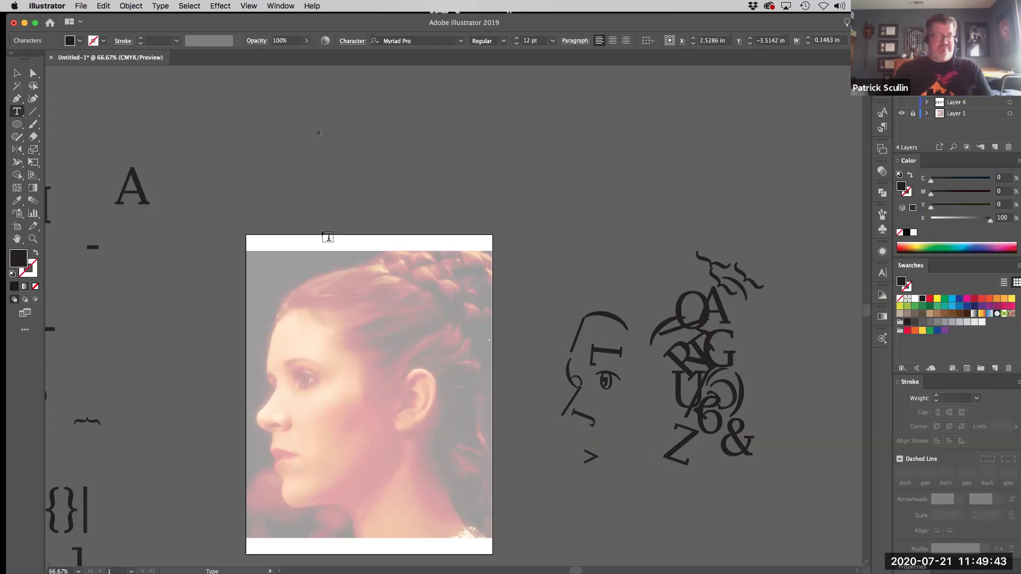
{"action": "type", "text": "sdfghjk"}
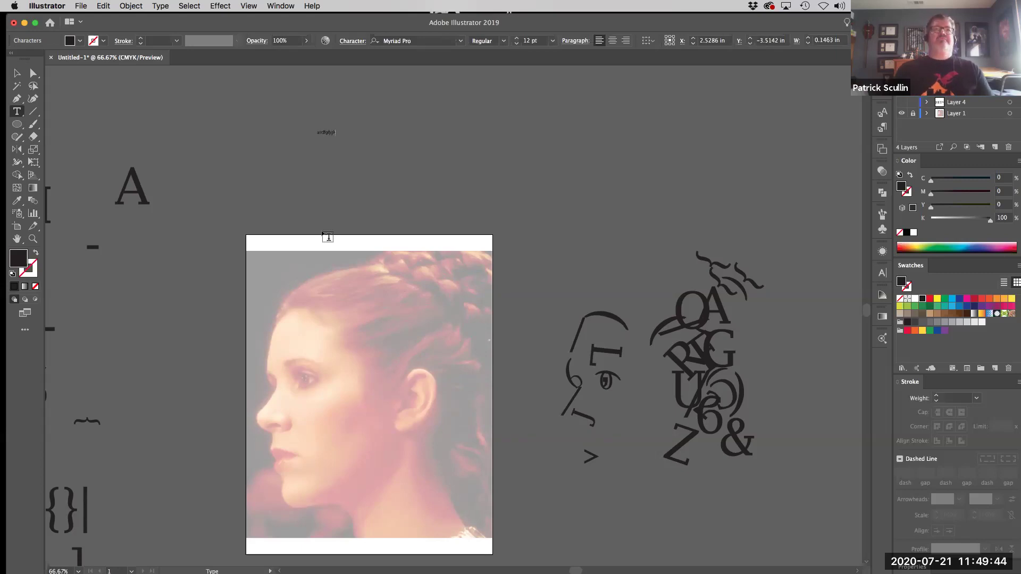
{"action": "double_click", "coordinate": [320, 130]}
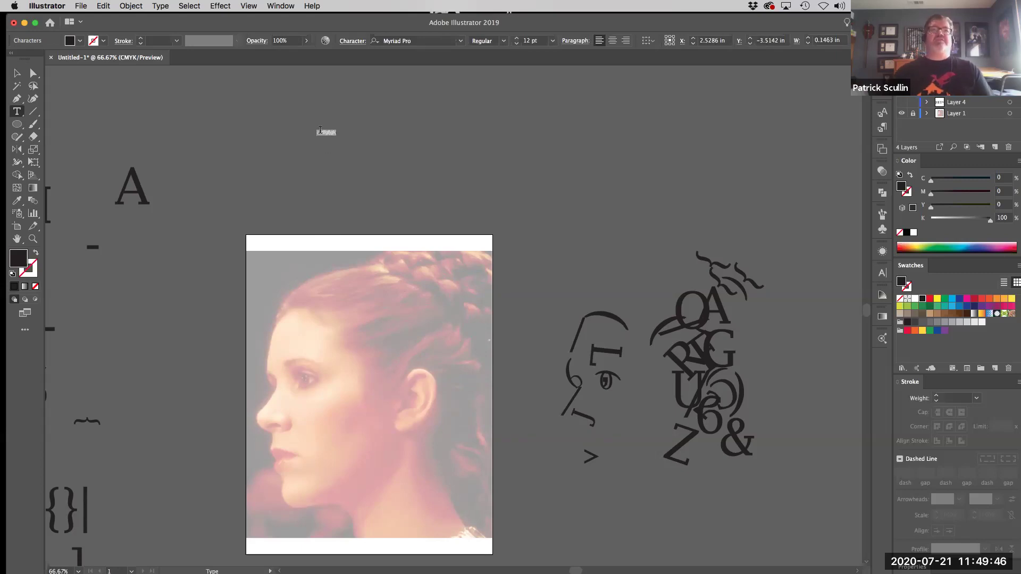
{"action": "left_click", "coordinate": [553, 41]}
{"action": "left_click", "coordinate": [568, 230]}
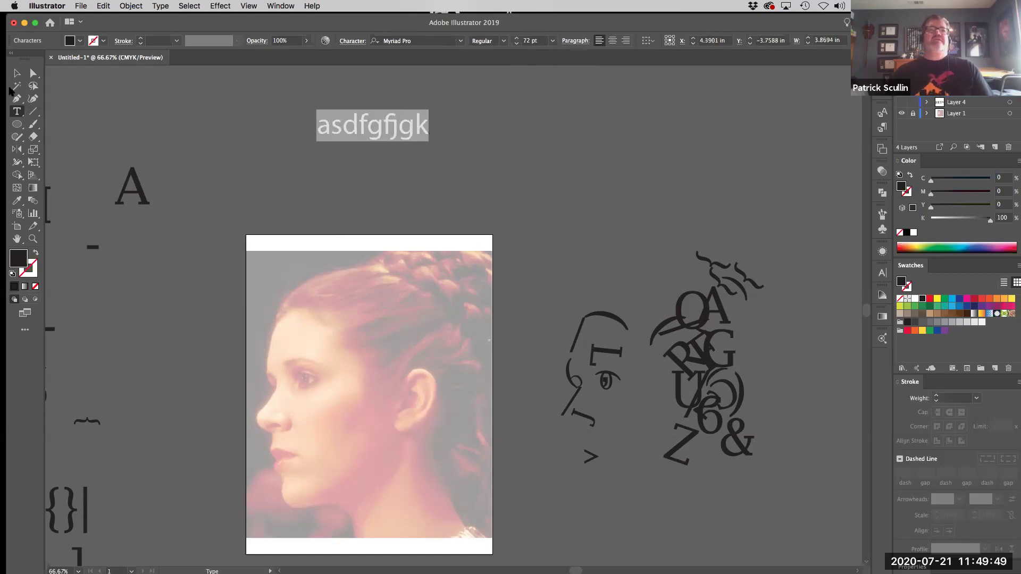
{"action": "left_click", "coordinate": [17, 72]}
{"action": "left_click_drag", "start_coordinate": [359, 127], "coordinate": [362, 160]}
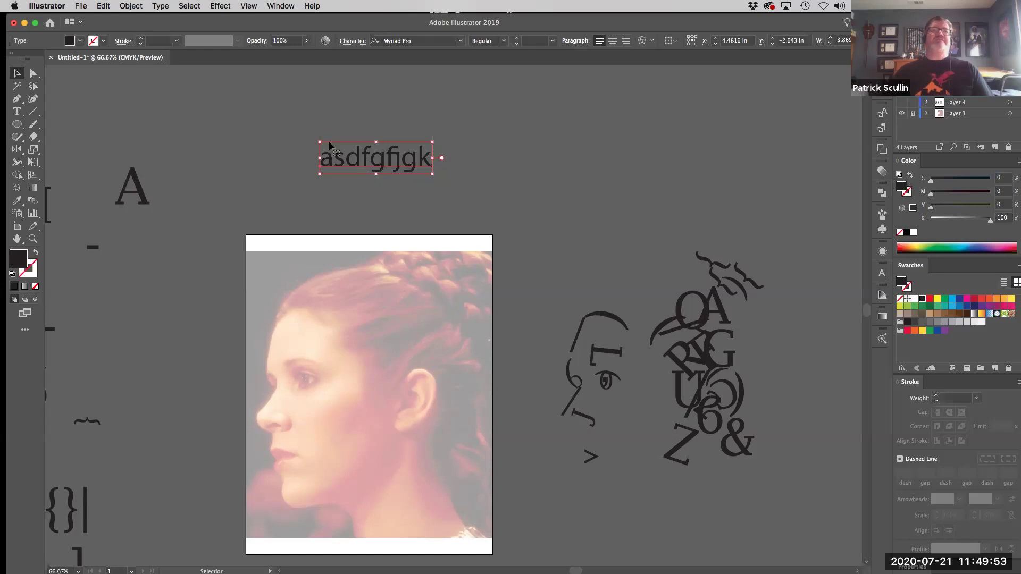
- Convert the text to outlines with Type > Create Outlines
{"action": "left_click", "coordinate": [157, 6]}
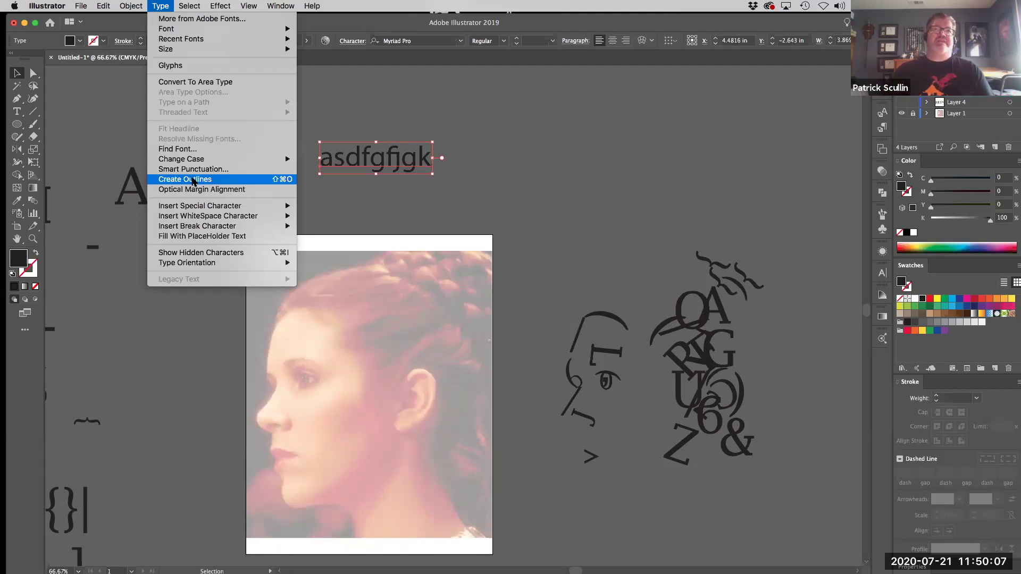
{"action": "left_click", "coordinate": [193, 179]}
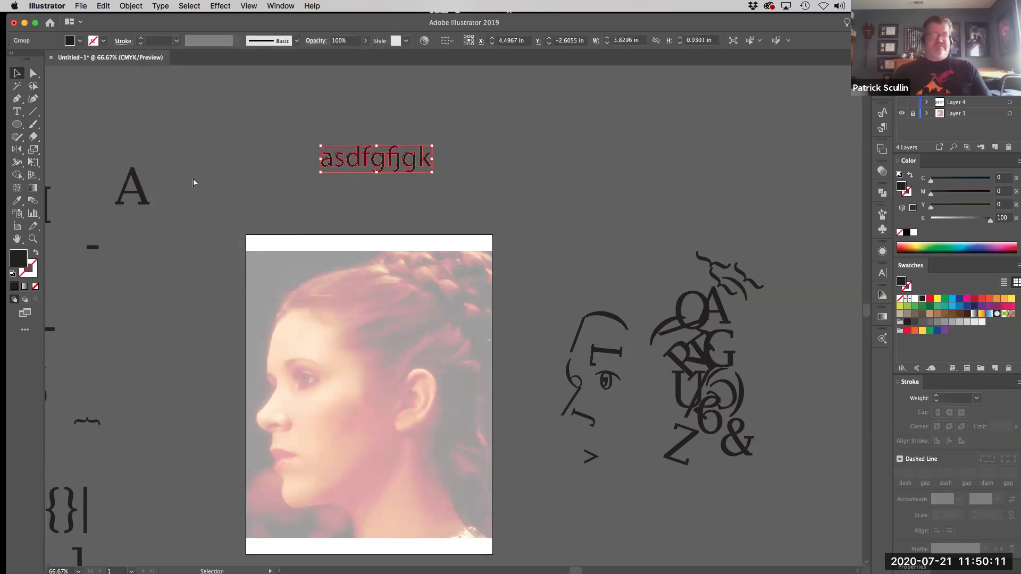
{"action": "key", "text": "super+equal"}
{"action": "key", "text": "super+equal"}
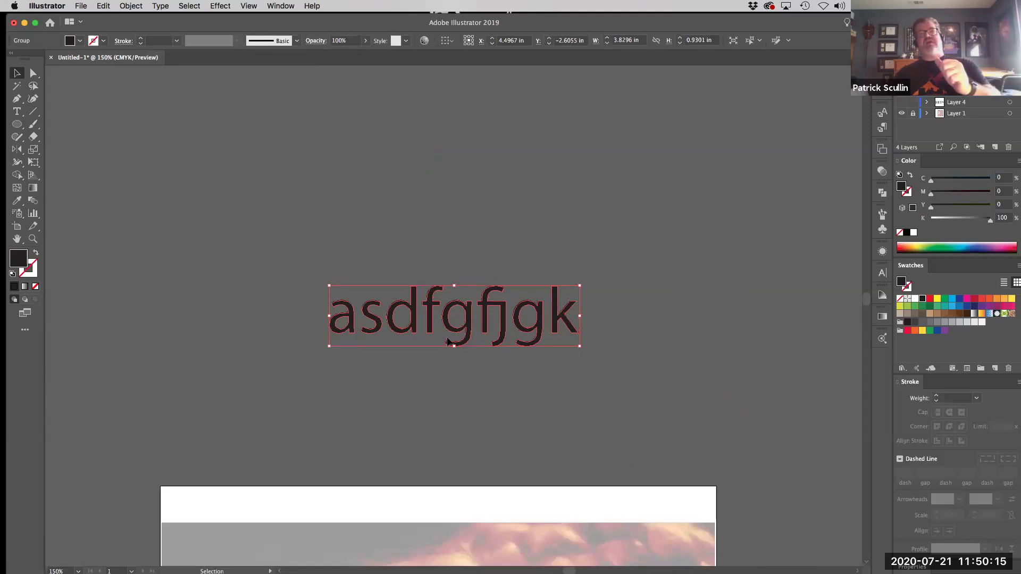
- Ungroup the outlined letters, lift the 'a' up and shift the 's' left
{"action": "left_click", "coordinate": [133, 6]}
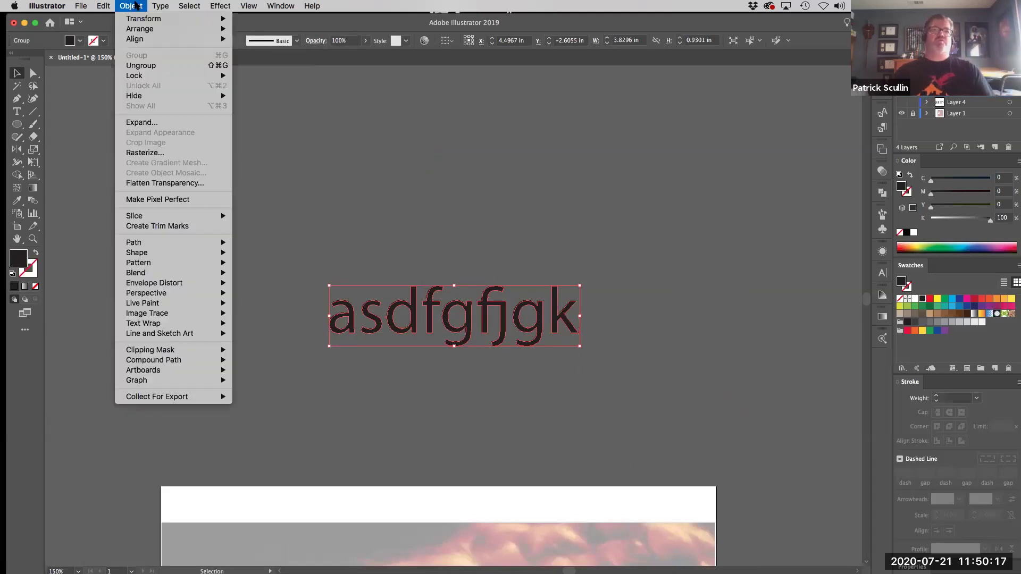
{"action": "left_click", "coordinate": [157, 66]}
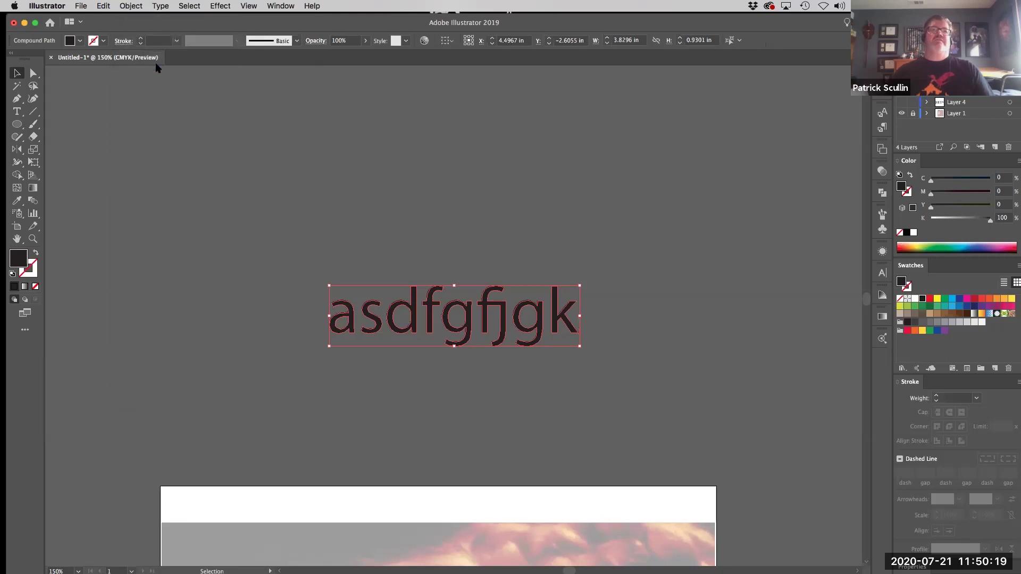
{"action": "left_click", "coordinate": [97, 103]}
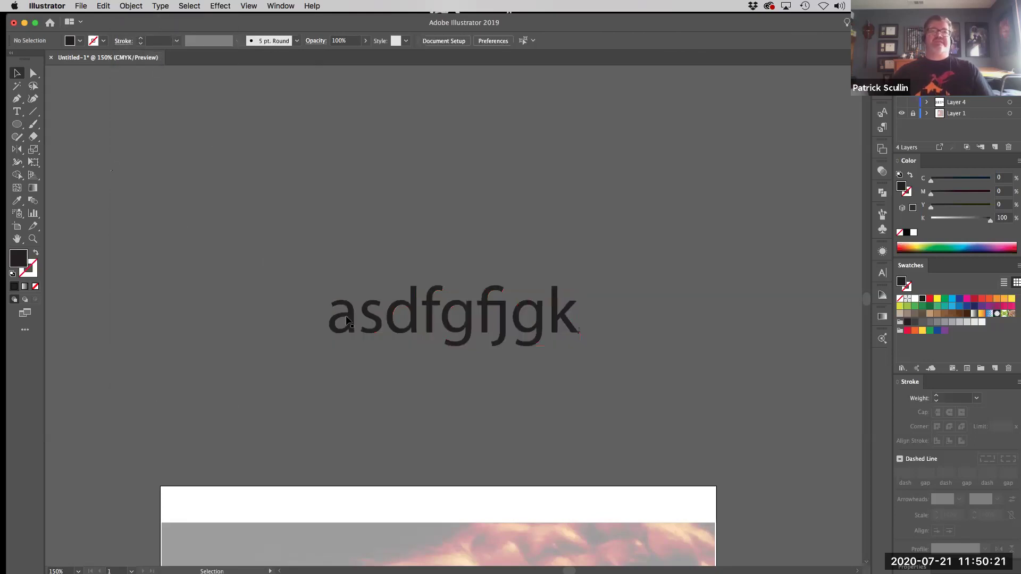
{"action": "left_click_drag", "start_coordinate": [346, 321], "coordinate": [305, 235]}
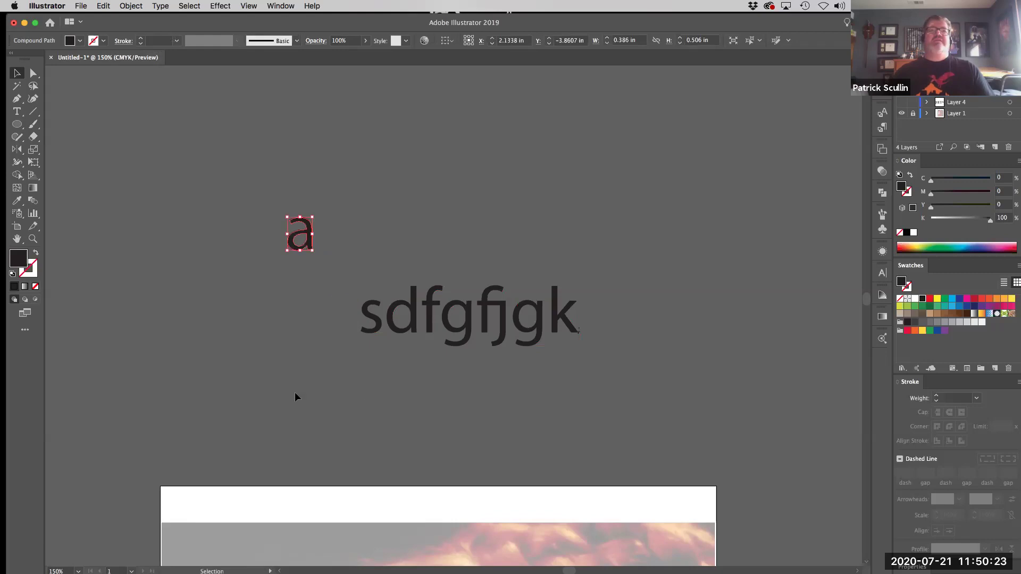
{"action": "left_click", "coordinate": [367, 319]}
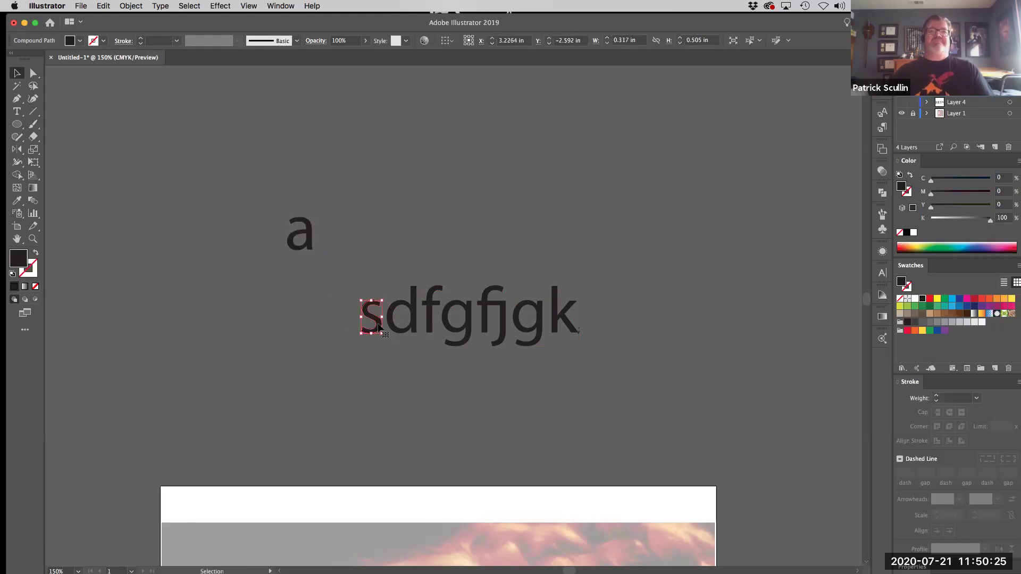
{"action": "left_click_drag", "start_coordinate": [380, 326], "coordinate": [347, 330]}
- Zoom out and pan until the portrait and the glyph face sketch are both visible
{"action": "key", "text": "super+minus"}
{"action": "key", "text": "super+minus"}
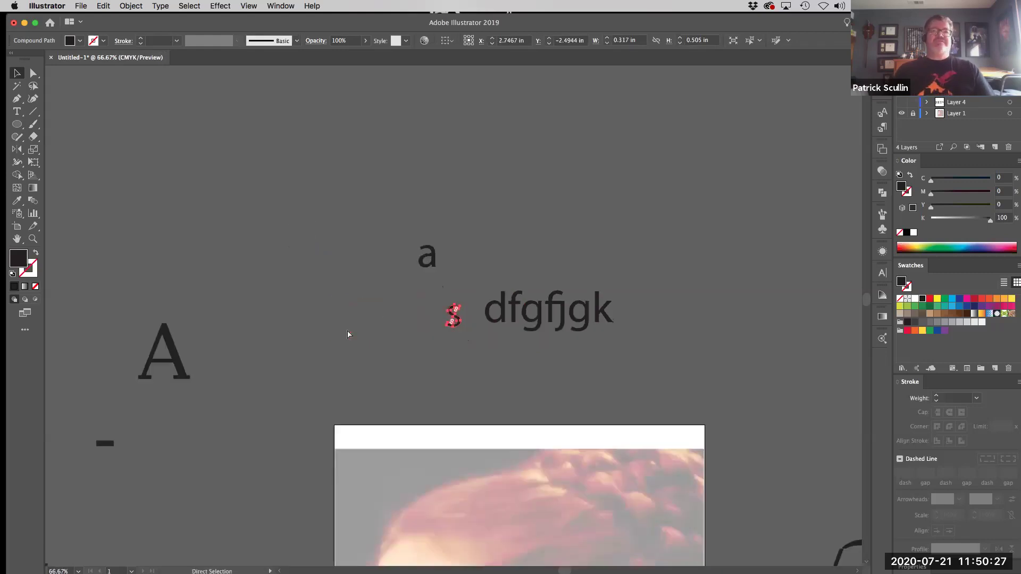
{"action": "scroll", "coordinate": [318, 214], "scroll_direction": "down", "scroll_amount": 5}
{"action": "scroll", "coordinate": [318, 215], "scroll_direction": "left", "scroll_amount": 8}
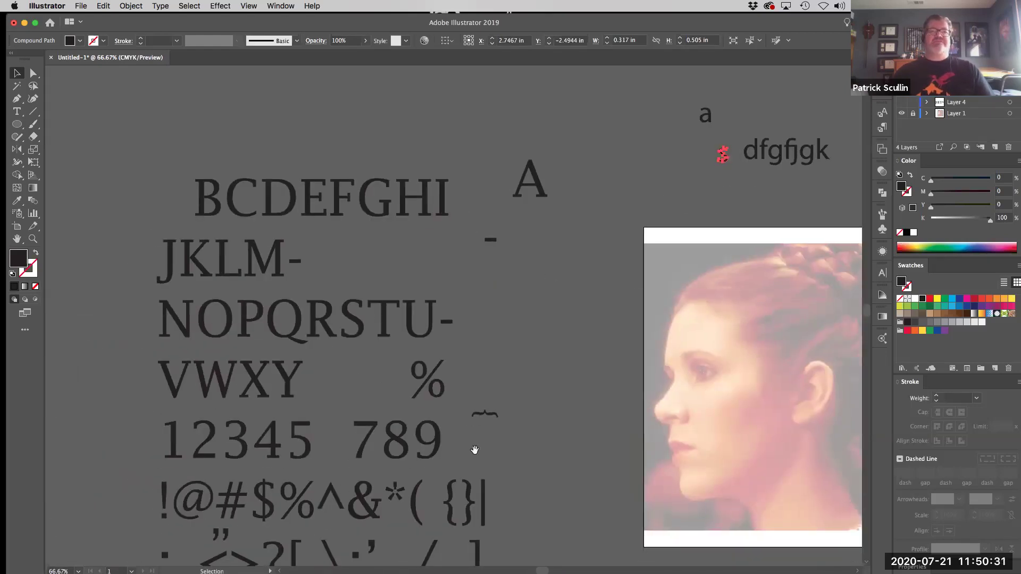
{"action": "left_click_drag", "start_coordinate": [474, 450], "coordinate": [400, 341]}
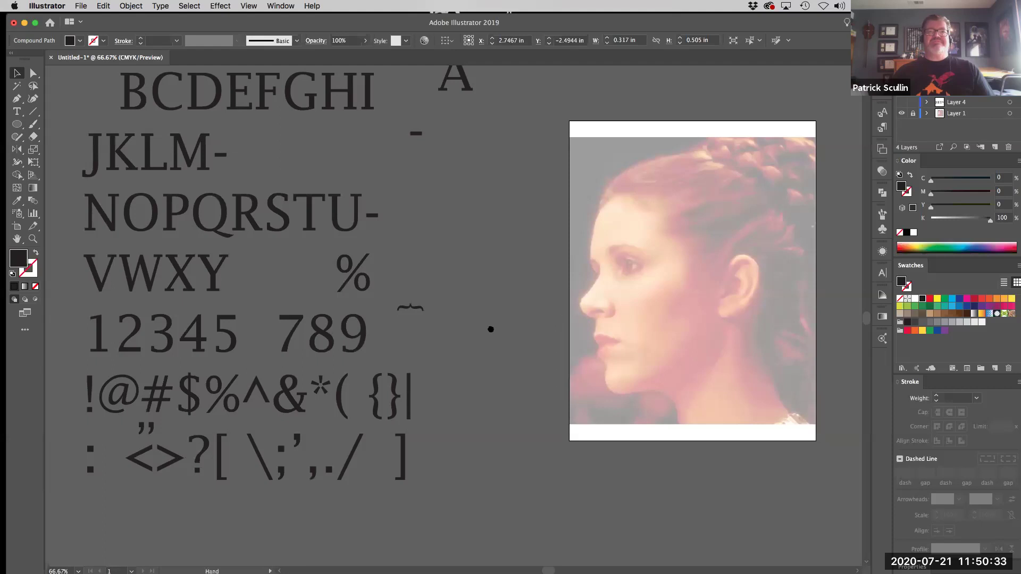
{"action": "scroll", "coordinate": [491, 330], "scroll_direction": "right", "scroll_amount": 10}
{"action": "scroll", "coordinate": [491, 330], "scroll_direction": "up", "scroll_amount": 4}
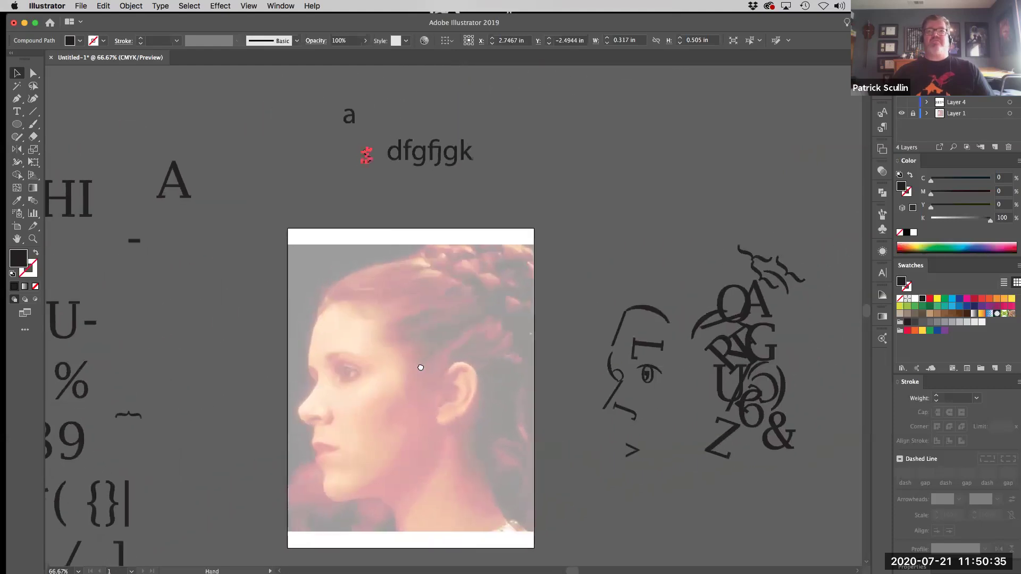
{"action": "left_click_drag", "start_coordinate": [421, 367], "coordinate": [474, 362]}
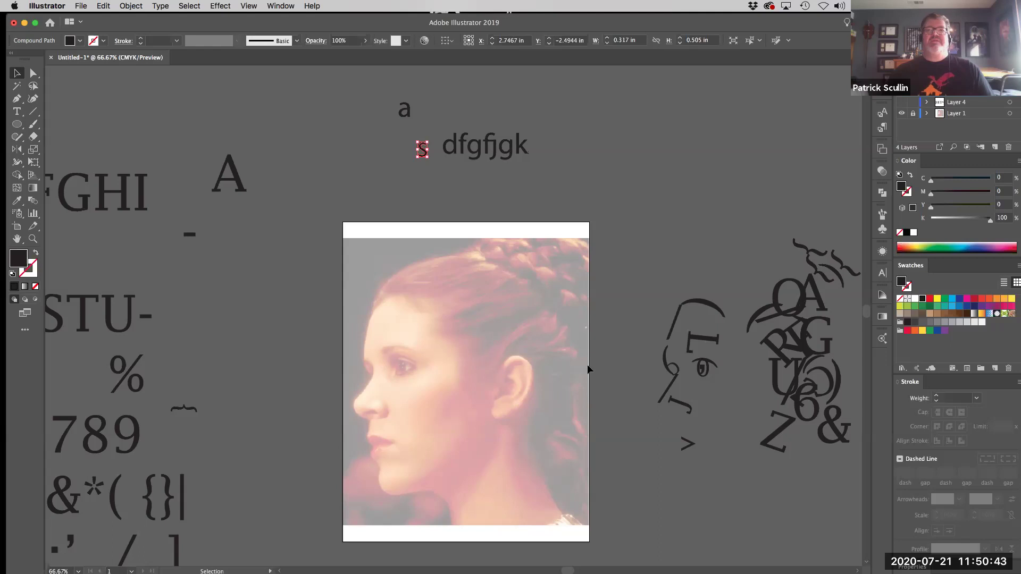
- Center the portrait, lock Layer 1 in the Layers panel, then clear the selection
{"action": "left_click_drag", "start_coordinate": [689, 367], "coordinate": [663, 361]}
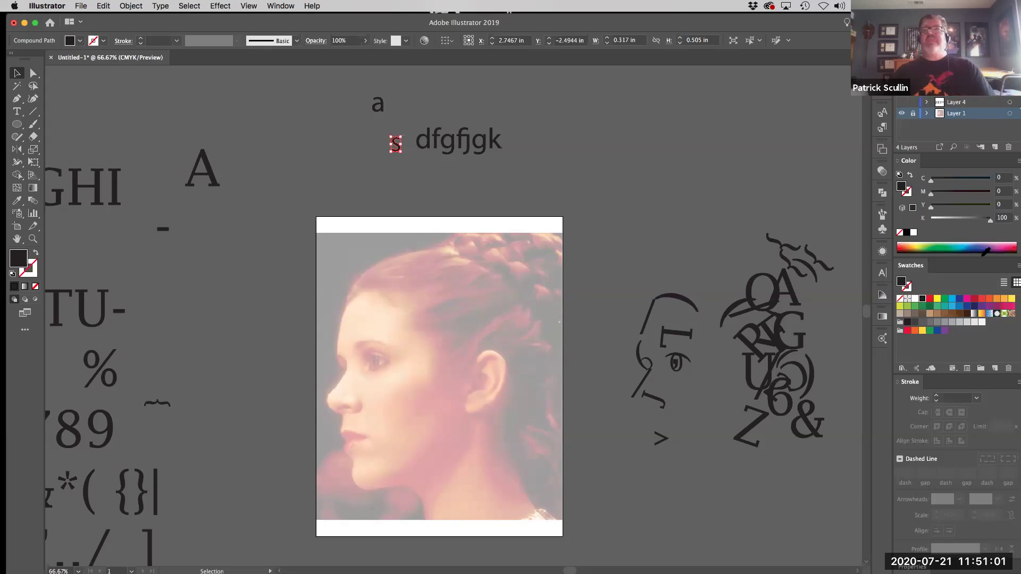
{"action": "left_click", "coordinate": [914, 114]}
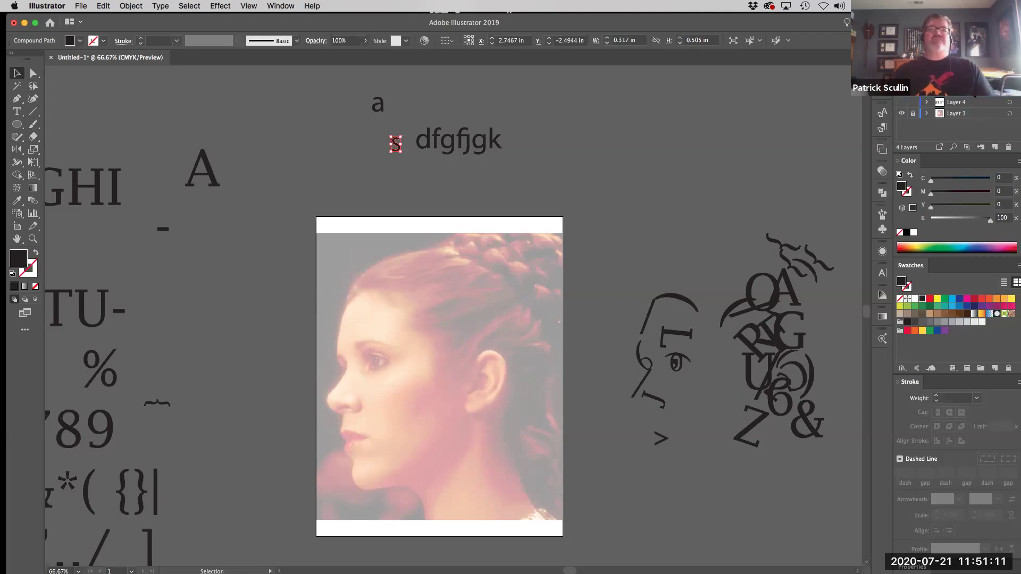
{"action": "left_click", "coordinate": [685, 376]}
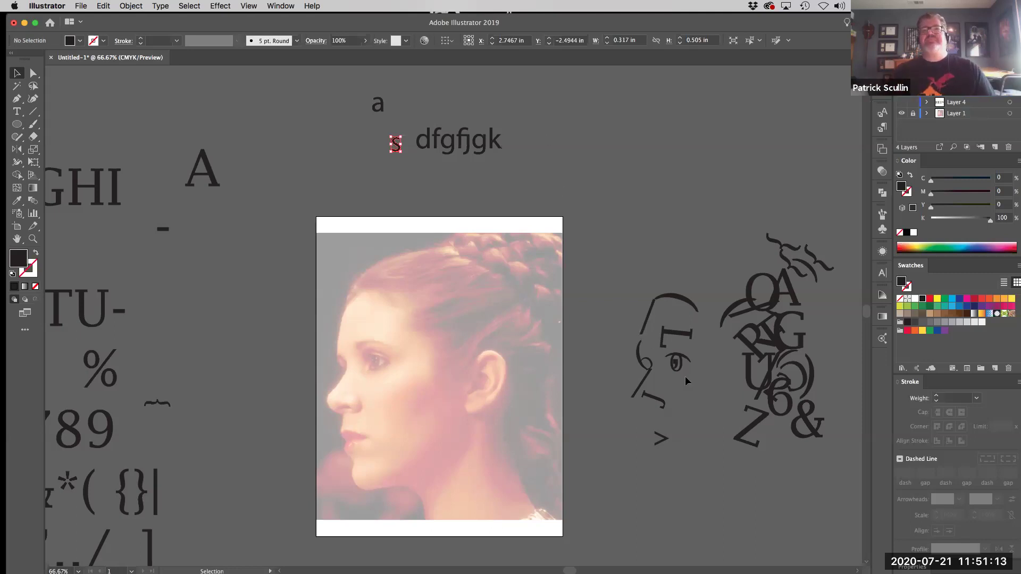
- Move the glyph eye group onto the portrait's eye
{"action": "left_click", "coordinate": [671, 354]}
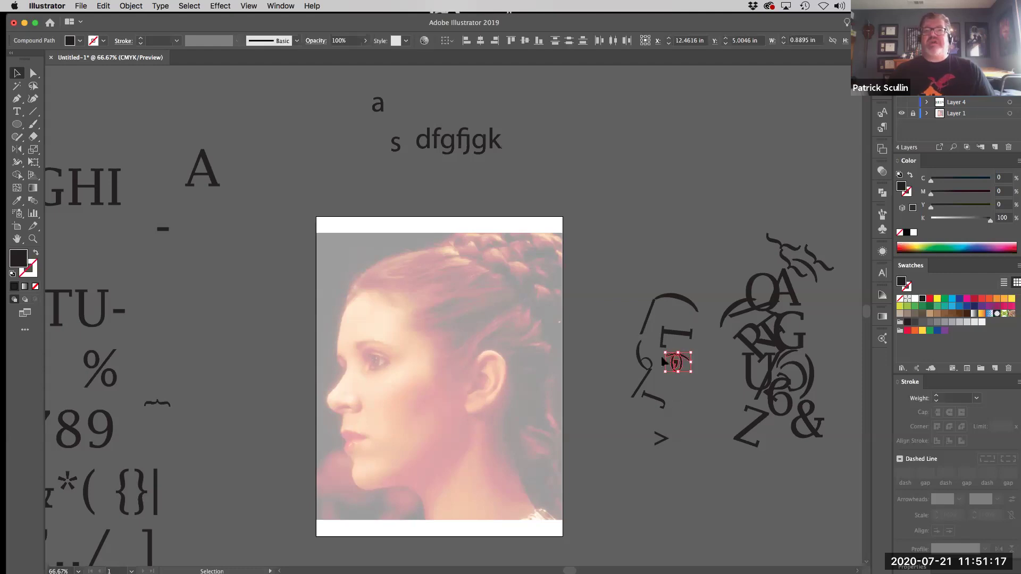
{"action": "left_click_drag", "start_coordinate": [682, 365], "coordinate": [380, 368]}
{"action": "left_click", "coordinate": [378, 378]}
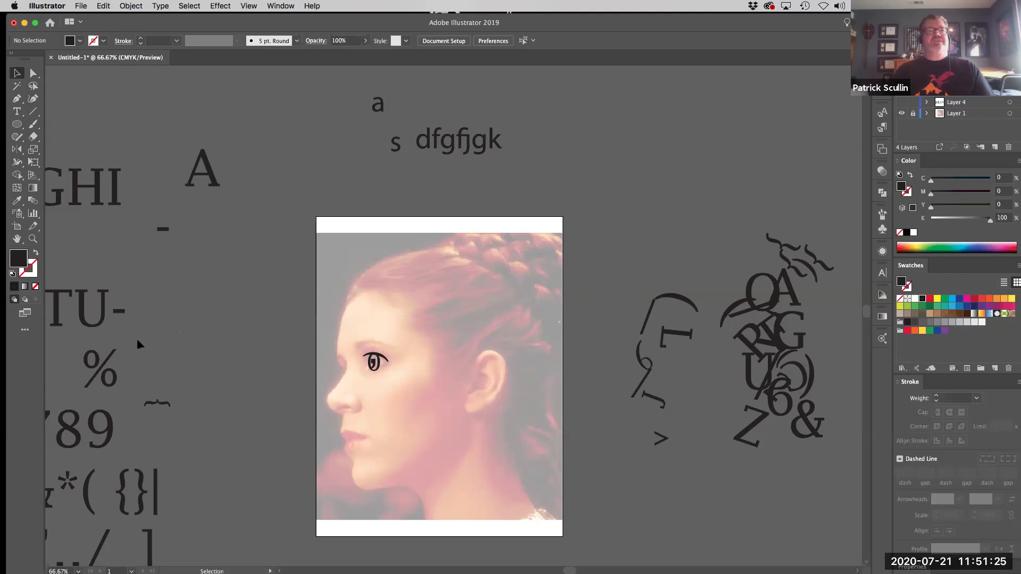
- Zoom in on the eye and shrink the iris slightly from its corner handle
{"action": "left_click", "coordinate": [32, 239]}
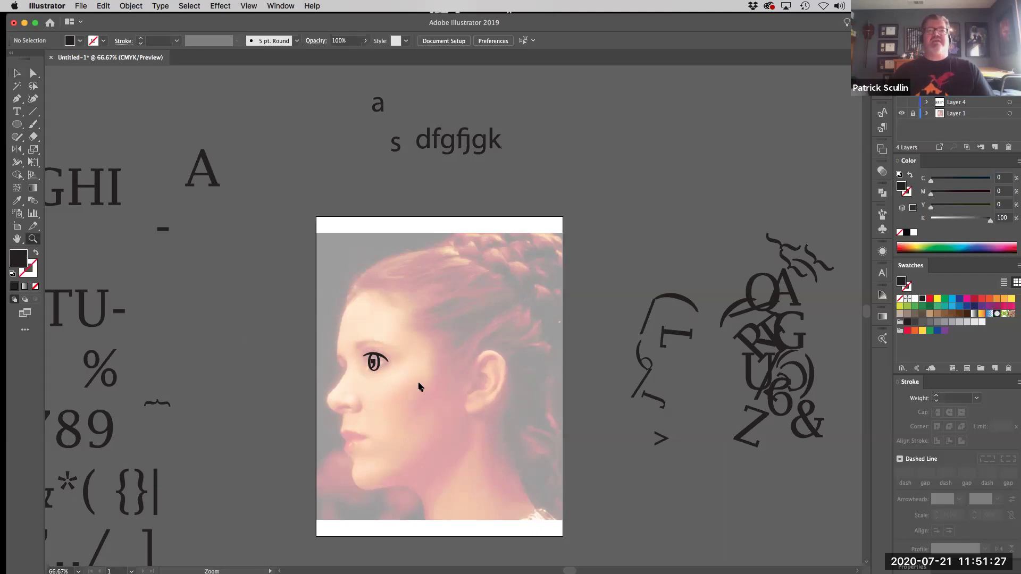
{"action": "left_click_drag", "start_coordinate": [419, 387], "coordinate": [418, 386]}
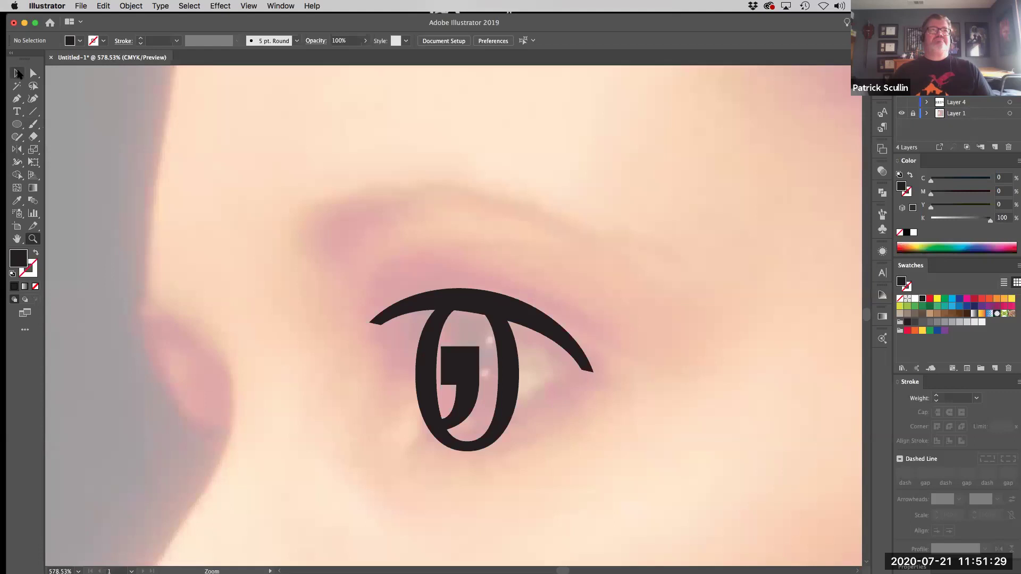
{"action": "left_click", "coordinate": [17, 74]}
{"action": "key", "text": "super+minus"}
{"action": "key", "text": "super+minus"}
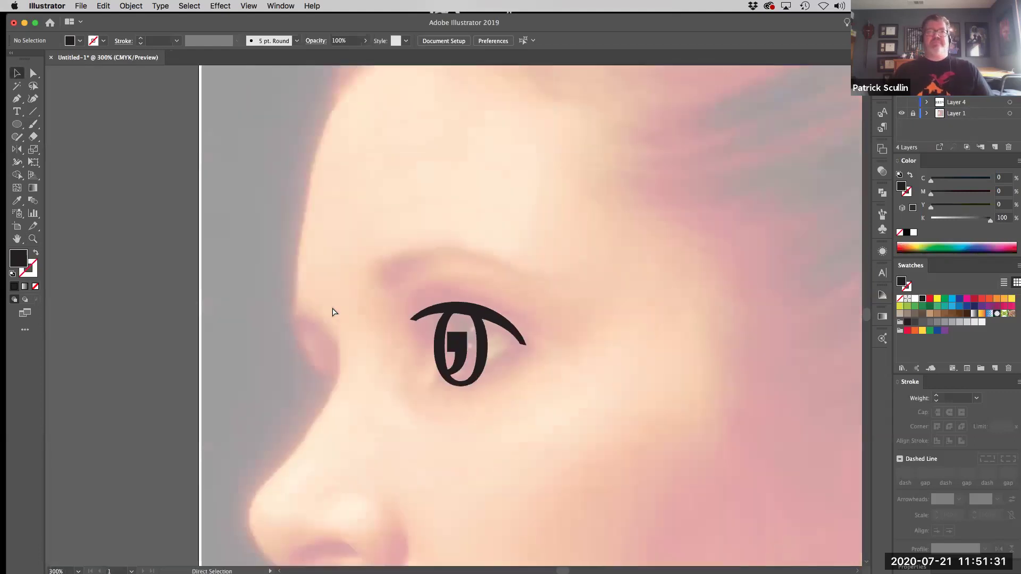
{"action": "key", "text": "super+minus"}
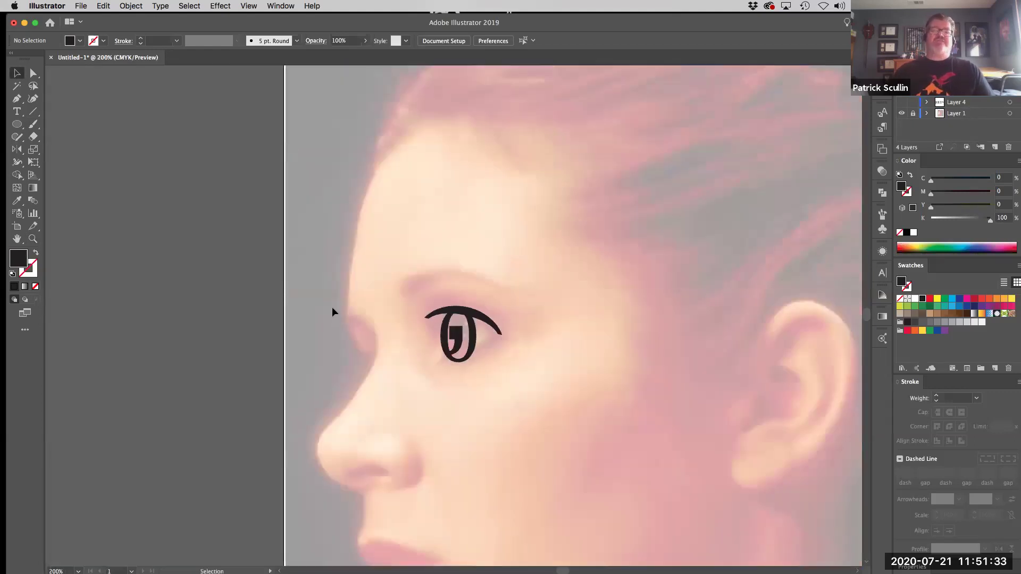
{"action": "left_click_drag", "start_coordinate": [541, 358], "coordinate": [485, 334]}
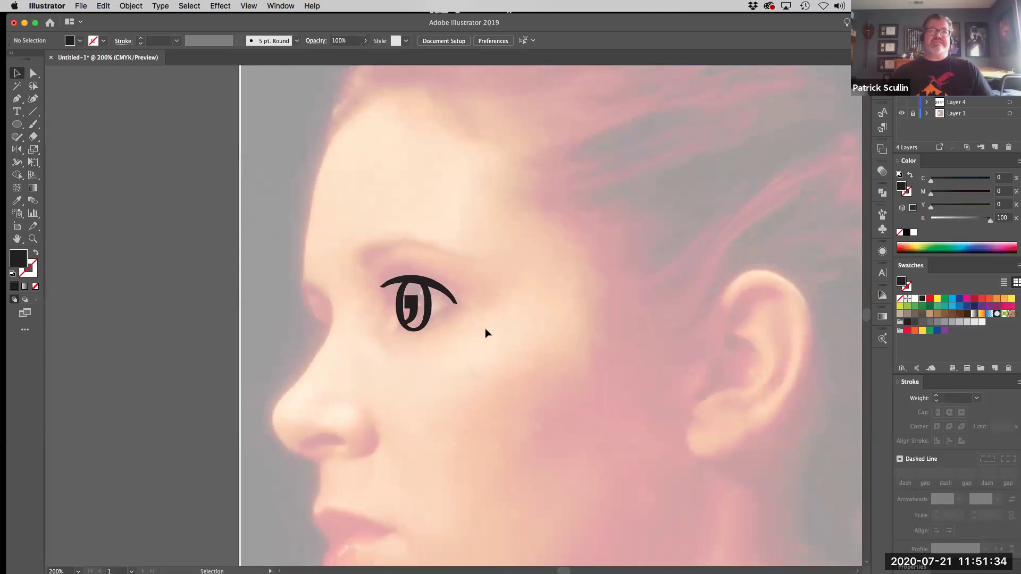
{"action": "left_click", "coordinate": [428, 305]}
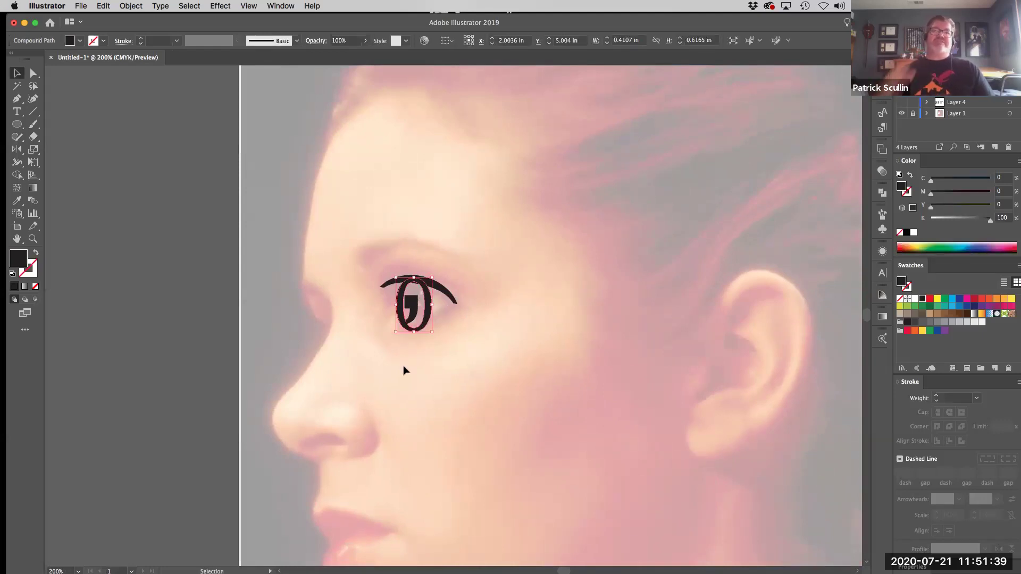
{"action": "left_click_drag", "start_coordinate": [434, 332], "coordinate": [405, 300]}
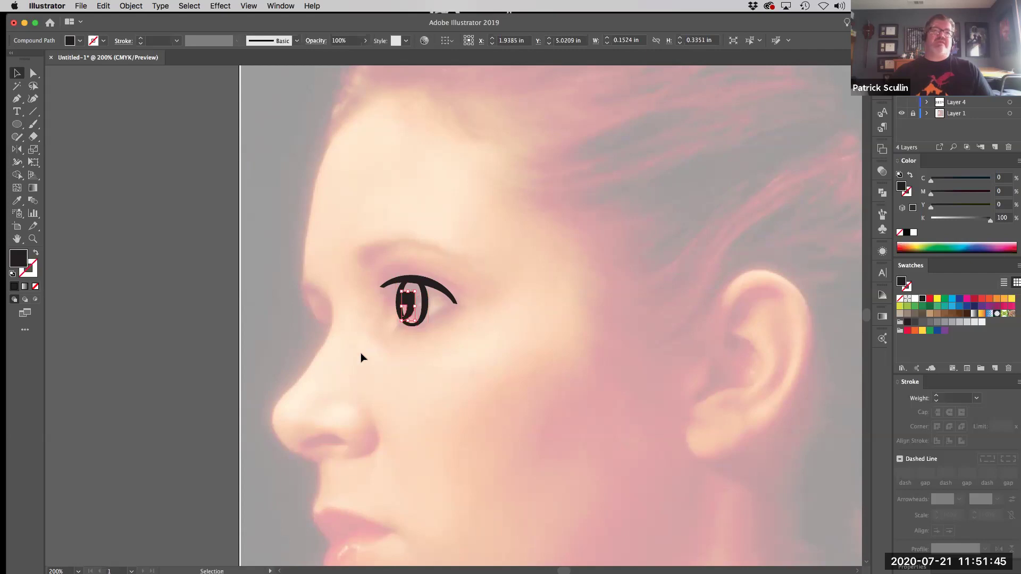
{"action": "left_click", "coordinate": [263, 359]}
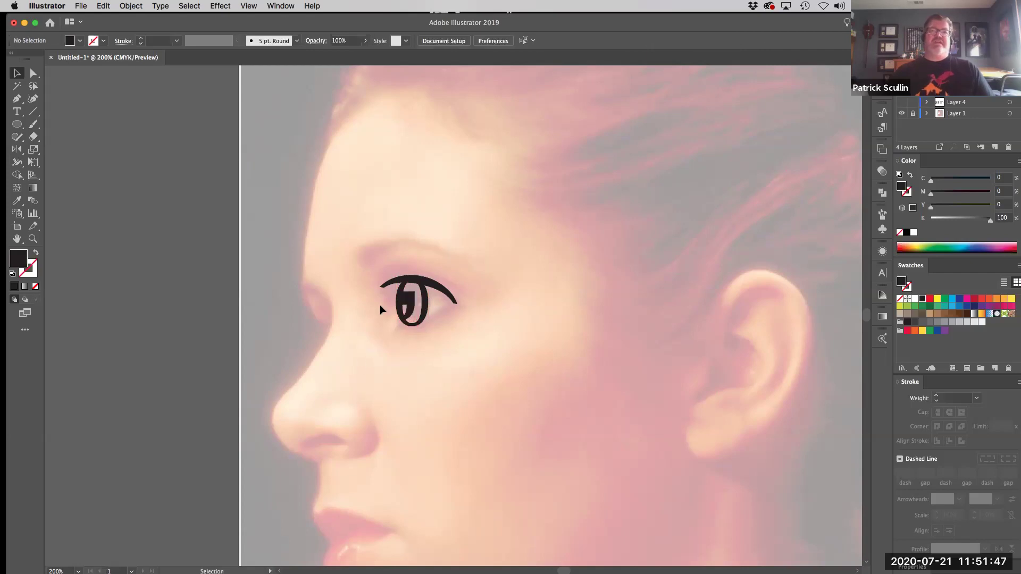
- Stretch the pupil wider to the right, then undo the stretch
{"action": "left_click", "coordinate": [410, 302]}
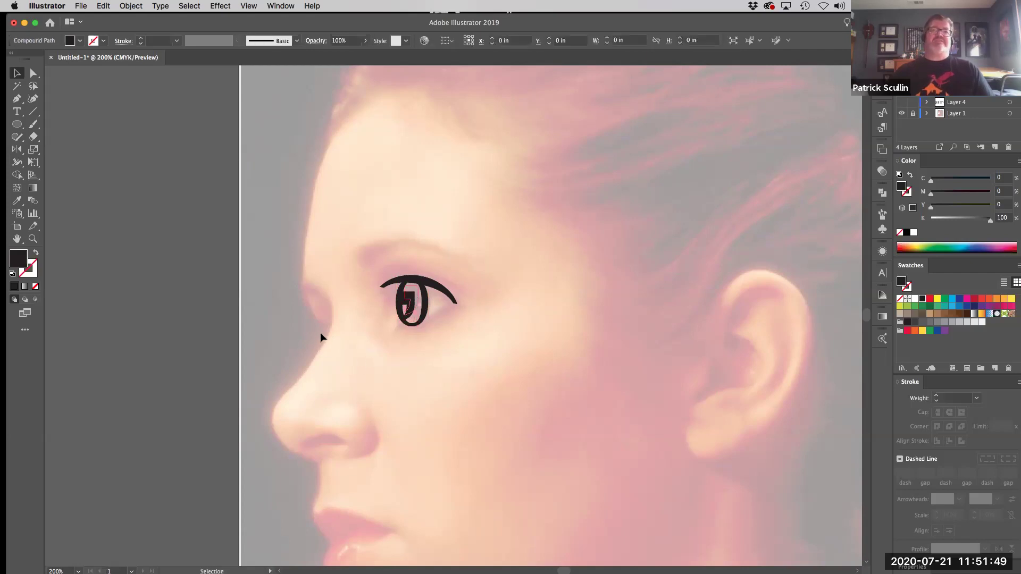
{"action": "left_click", "coordinate": [320, 333]}
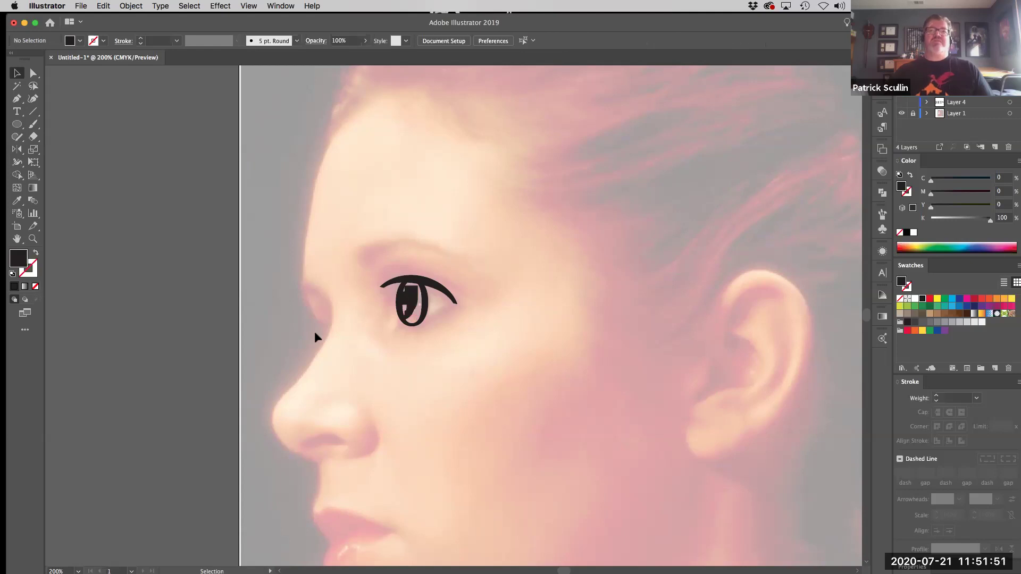
{"action": "key", "text": "super+z"}
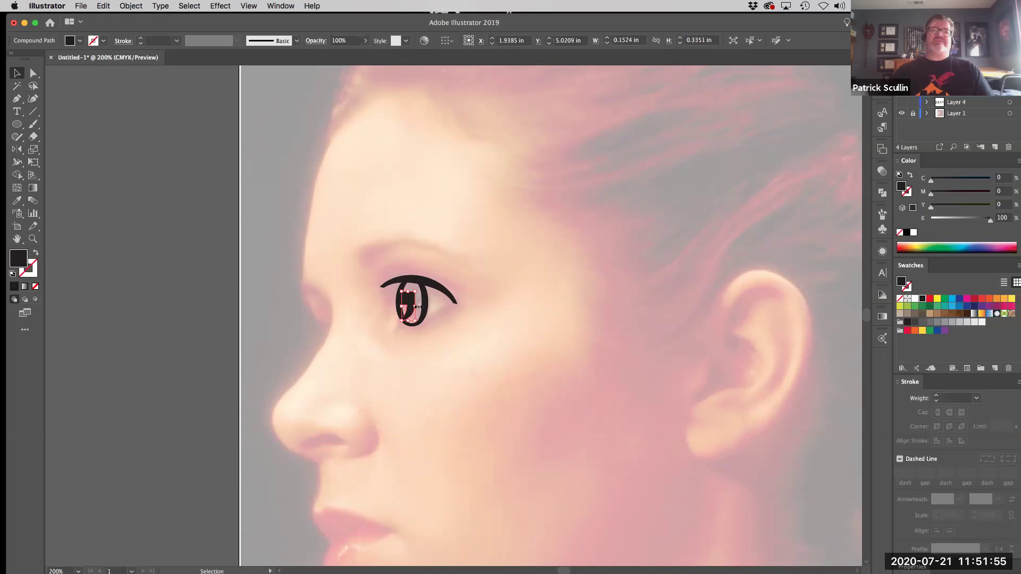
{"action": "left_click_drag", "start_coordinate": [416, 305], "coordinate": [480, 308]}
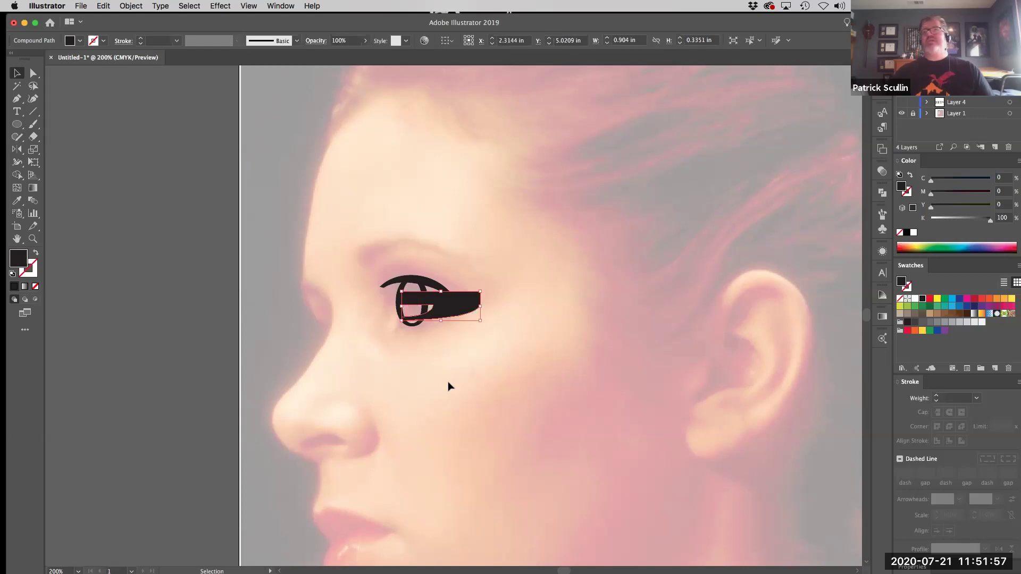
{"action": "key", "text": "super+z"}
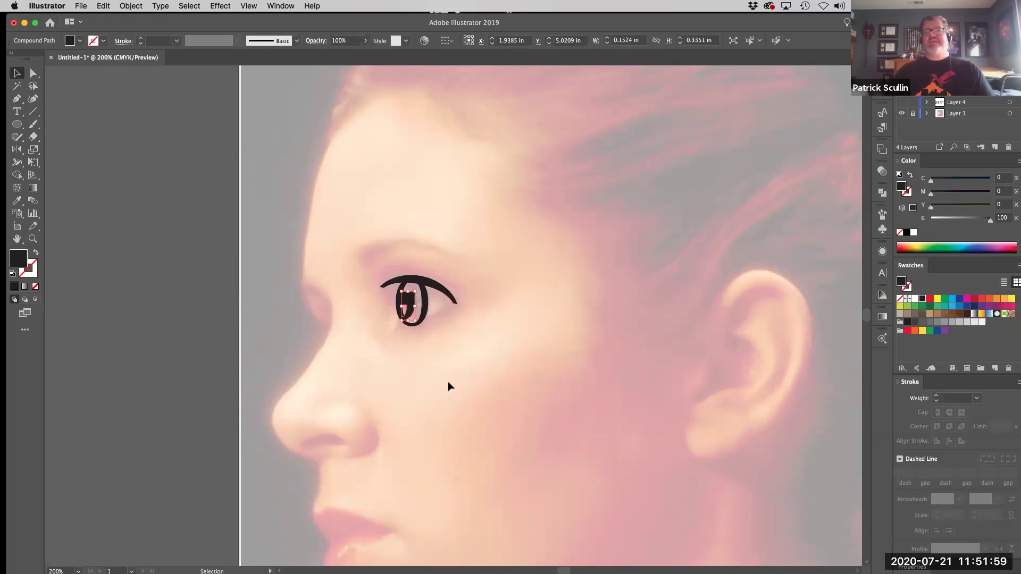
- Nudge the upper lash curve slightly lower
{"action": "left_click", "coordinate": [442, 290]}
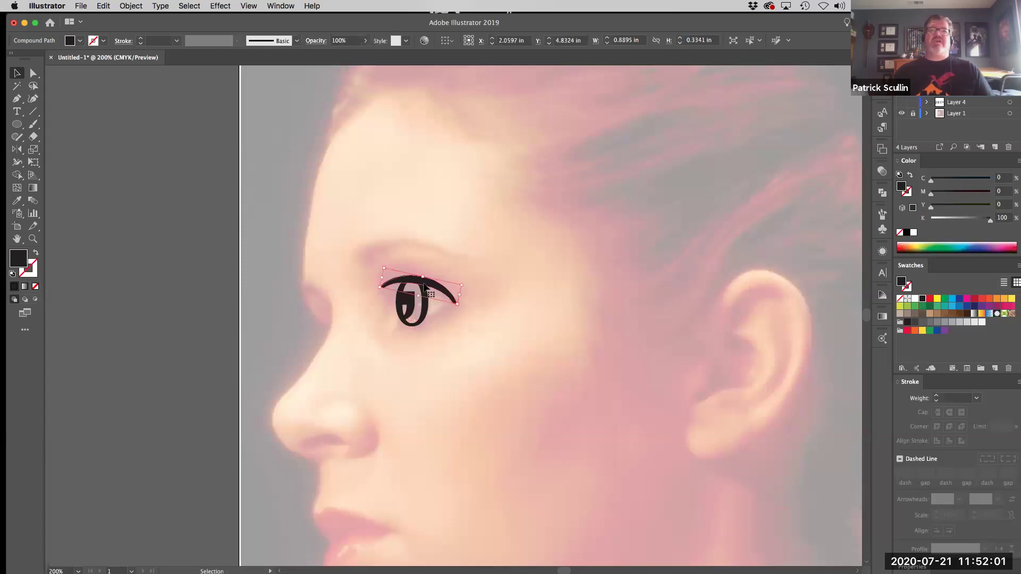
{"action": "left_click", "coordinate": [411, 346]}
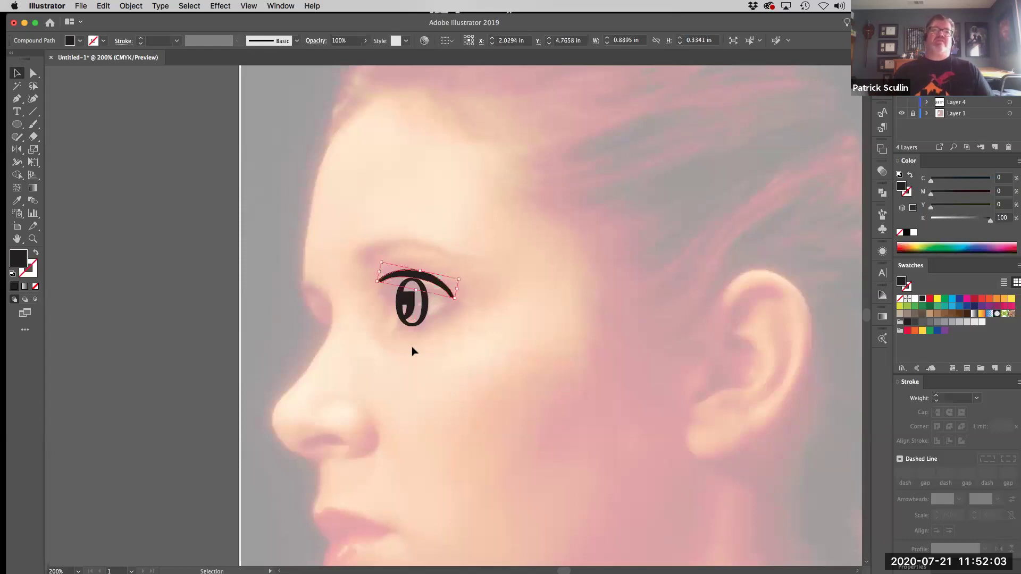
{"action": "left_click", "coordinate": [412, 277]}
{"action": "left_click", "coordinate": [417, 283]}
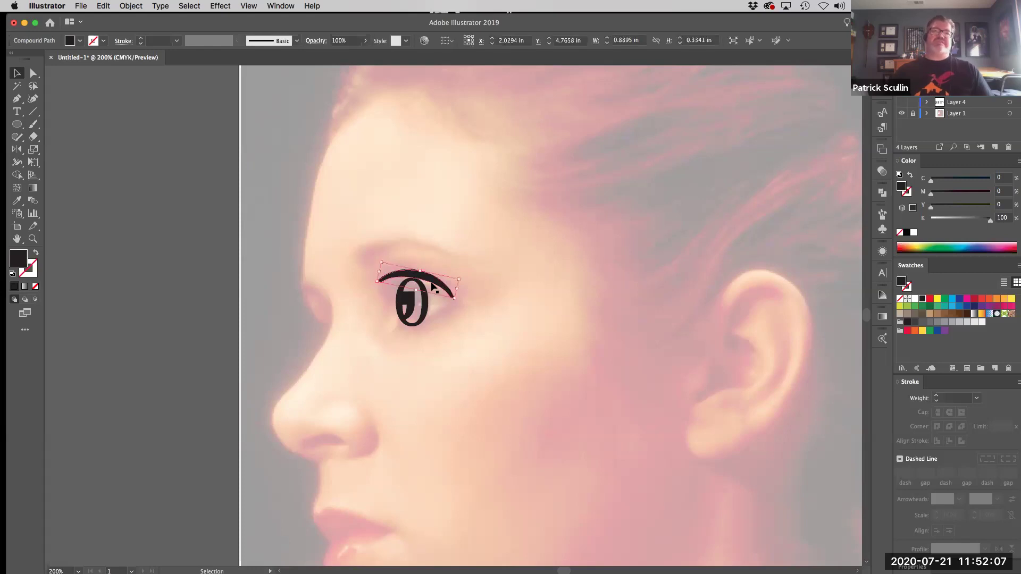
{"action": "left_click_drag", "start_coordinate": [419, 326], "coordinate": [421, 330]}
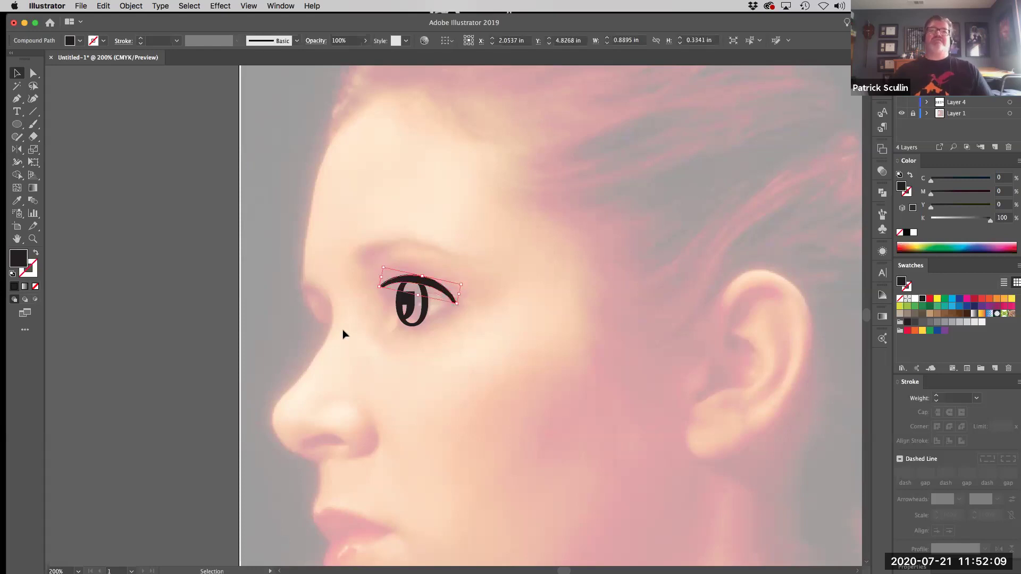
{"action": "left_click", "coordinate": [343, 330]}
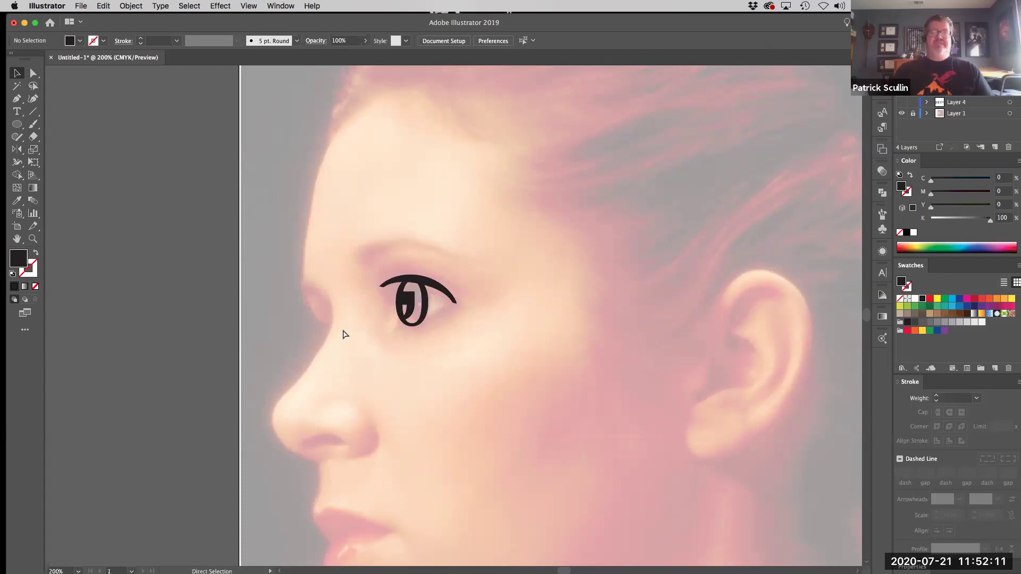
- Drag the short diagonal stroke glyph onto the portrait's nose bridge
{"action": "key", "text": "super+minus"}
{"action": "key", "text": "super+minus"}
{"action": "key", "text": "super+minus"}
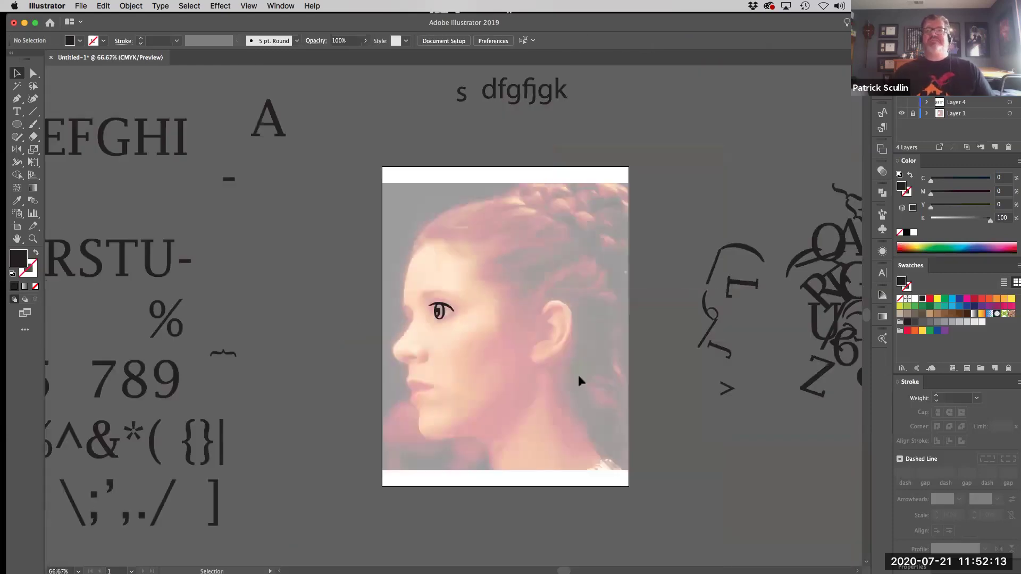
{"action": "left_click", "coordinate": [707, 341]}
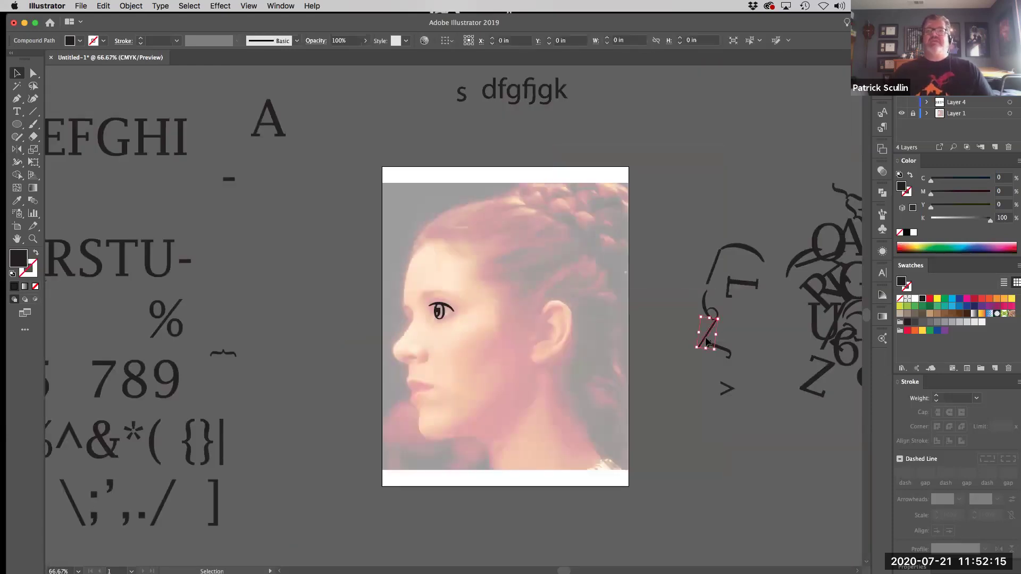
{"action": "left_click_drag", "start_coordinate": [707, 341], "coordinate": [408, 332]}
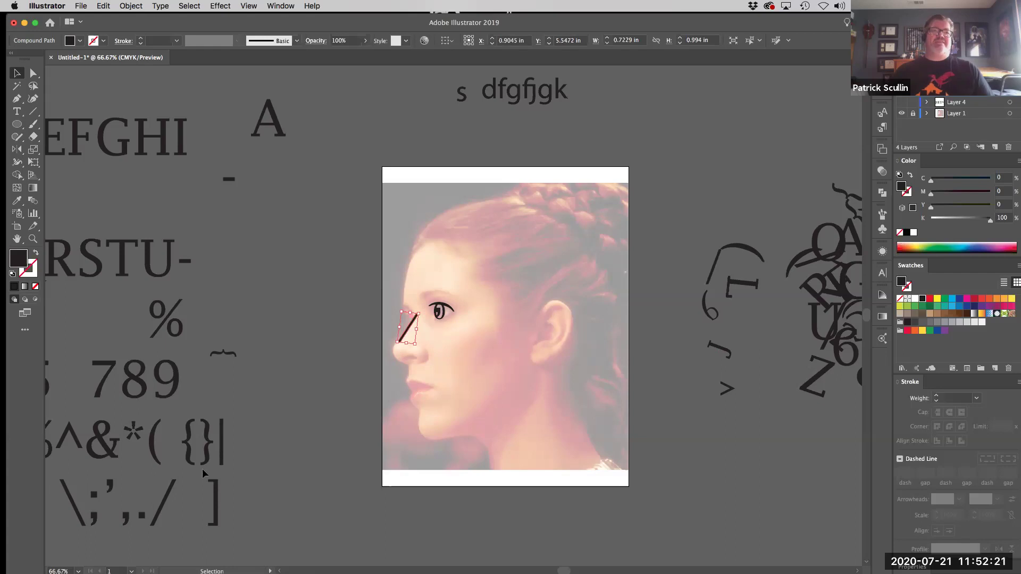
- Place a small curved glyph from the pasteboard under the nose line as the nose tip
{"action": "key", "text": "space"}
{"action": "left_click_drag", "start_coordinate": [310, 372], "coordinate": [321, 362]}
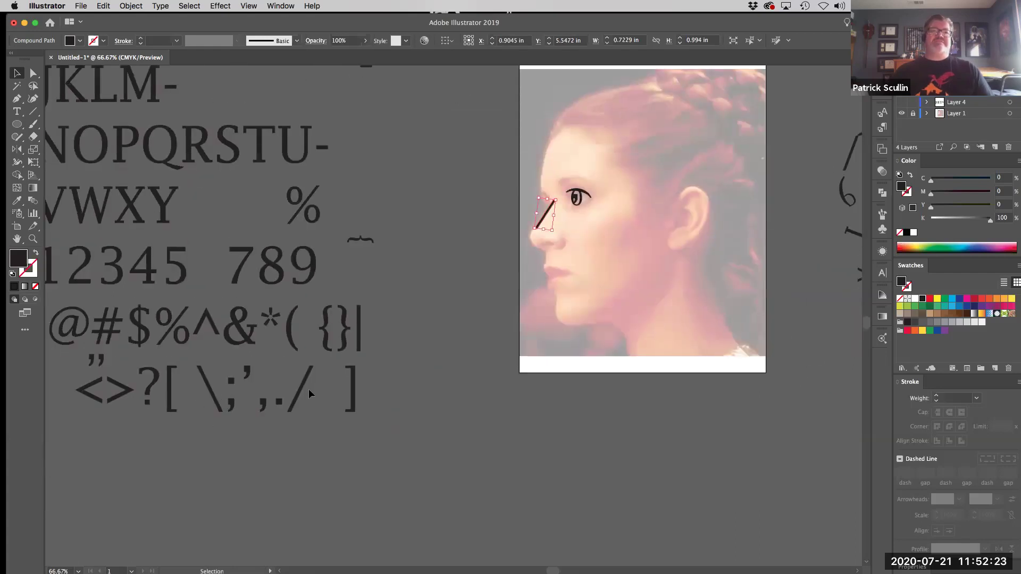
{"action": "left_click", "coordinate": [293, 406]}
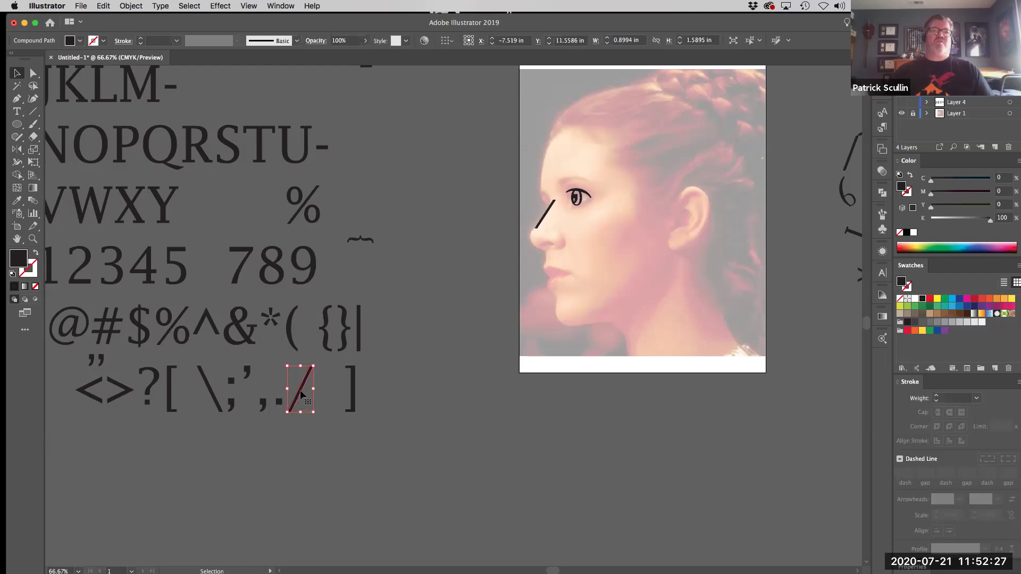
{"action": "left_click_drag", "start_coordinate": [456, 319], "coordinate": [278, 406]}
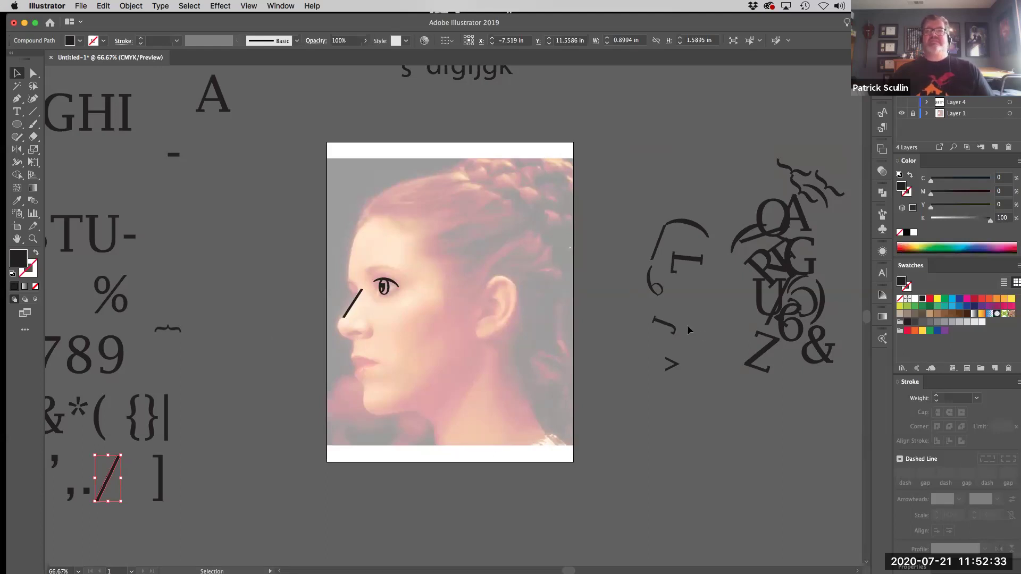
{"action": "left_click", "coordinate": [664, 327]}
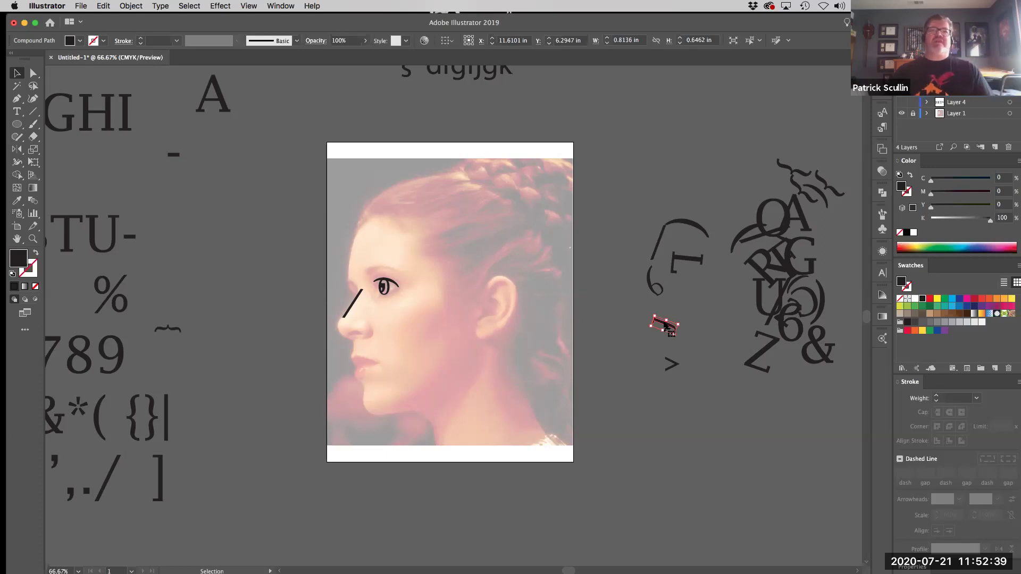
{"action": "left_click_drag", "start_coordinate": [666, 325], "coordinate": [360, 325]}
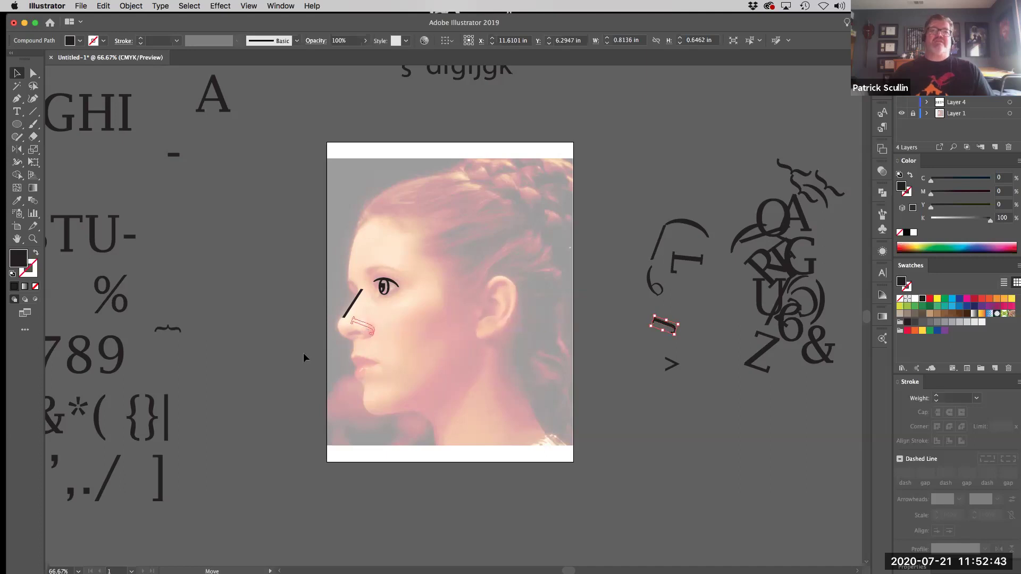
{"action": "left_click", "coordinate": [269, 368]}
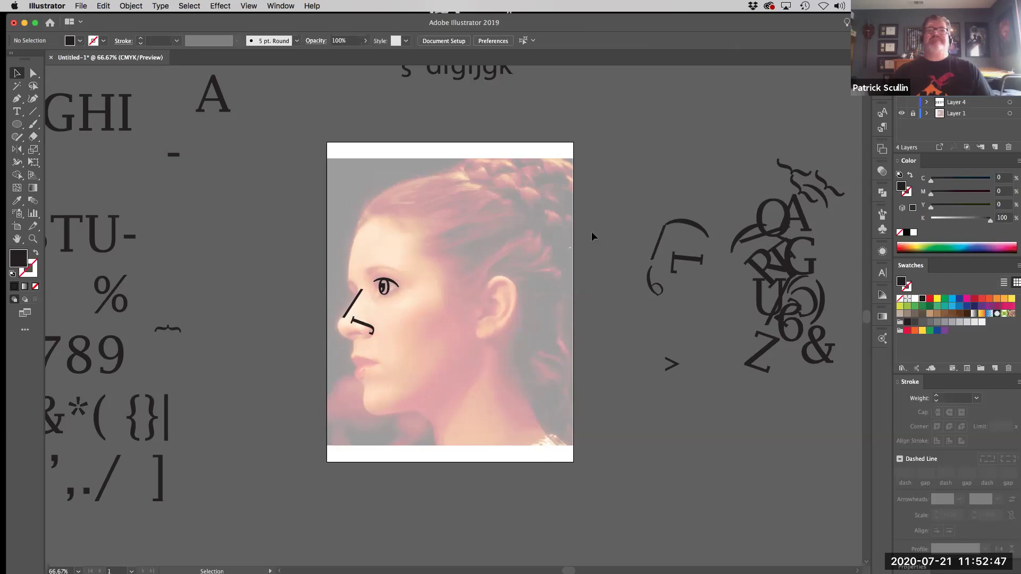
- Place another curved glyph on the nose tip and rotate it to follow the curve
{"action": "left_click", "coordinate": [649, 280]}
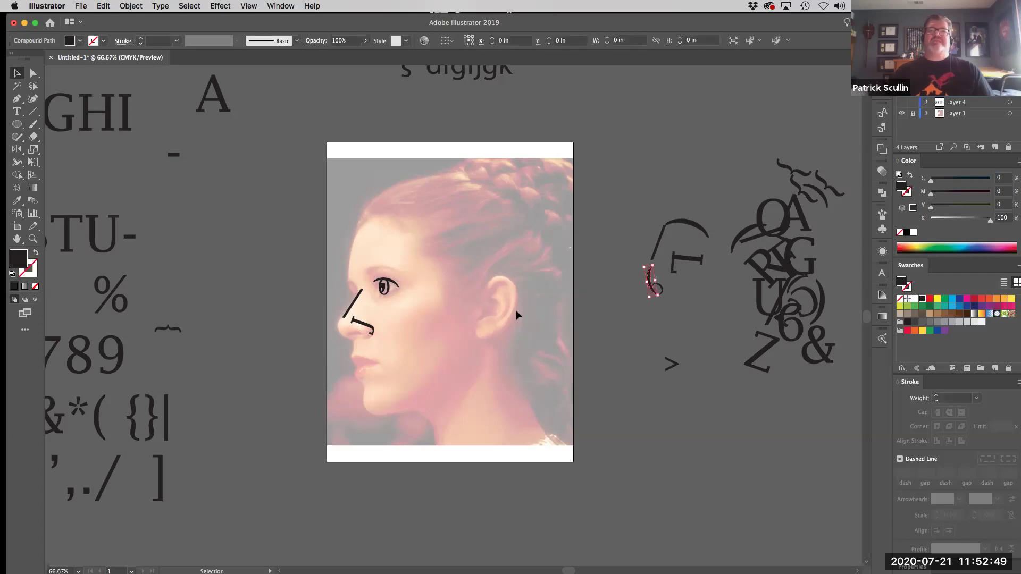
{"action": "left_click_drag", "start_coordinate": [356, 336], "coordinate": [342, 333]}
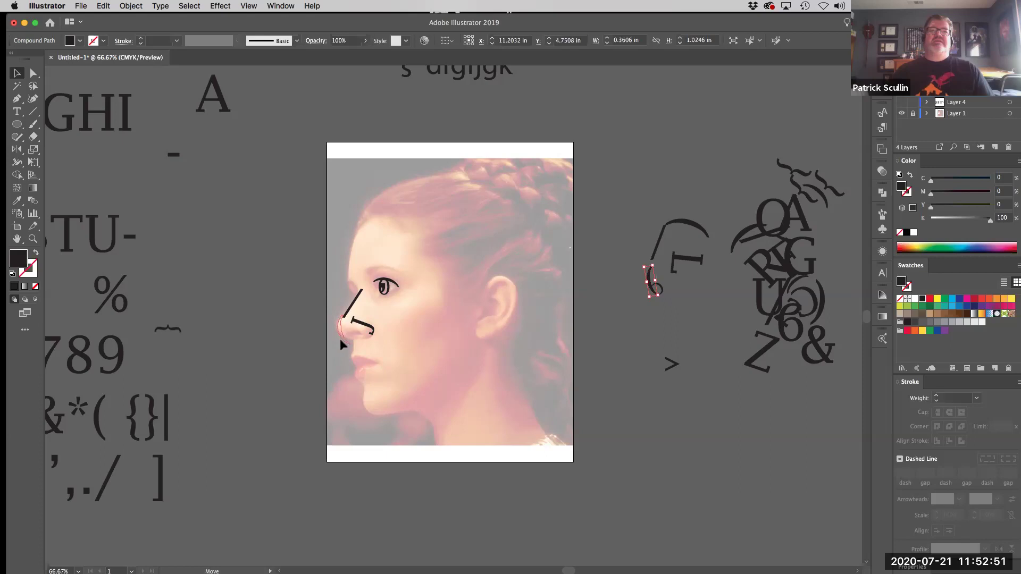
{"action": "left_click_drag", "start_coordinate": [352, 341], "coordinate": [349, 349]}
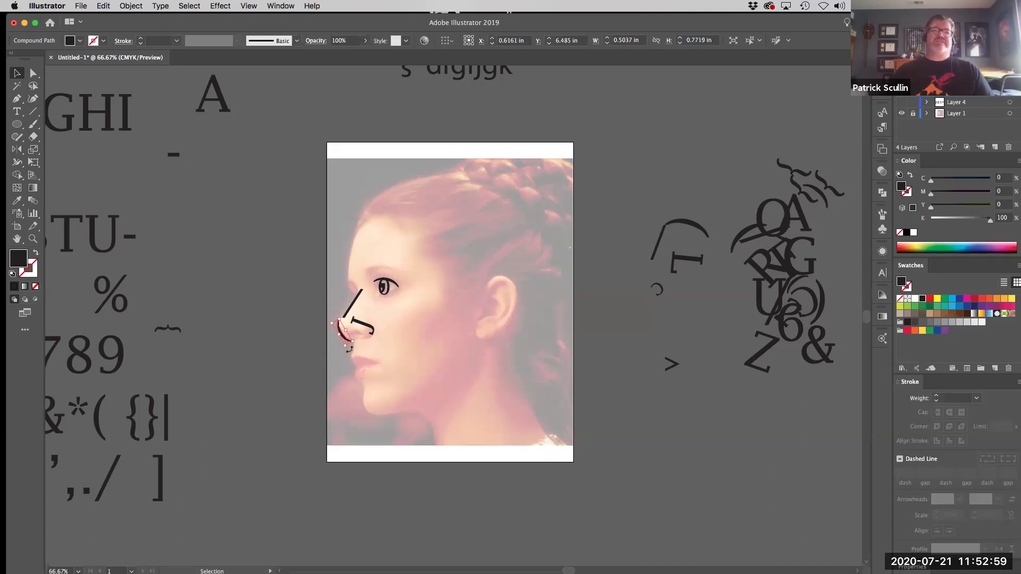
{"action": "left_click", "coordinate": [295, 350]}
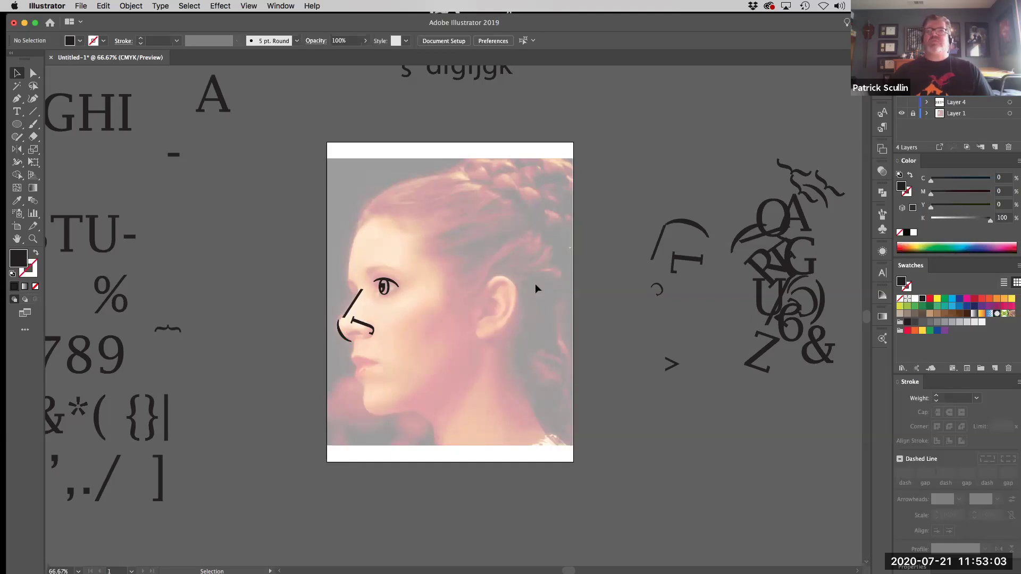
- Move a curved glyph from the top letter cluster onto the cheek
{"action": "left_click", "coordinate": [824, 202]}
{"action": "left_click_drag", "start_coordinate": [486, 320], "coordinate": [359, 343]}
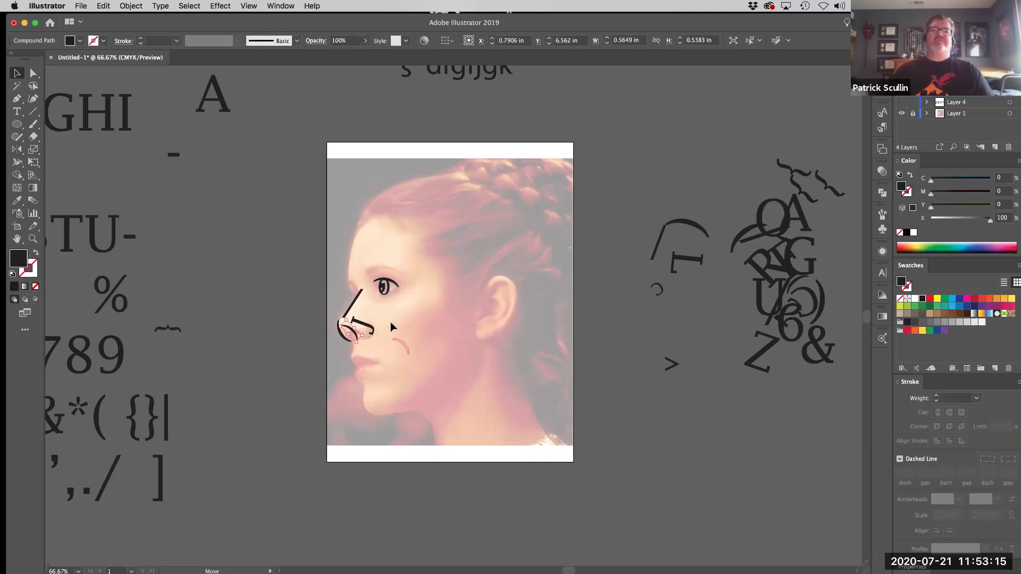
{"action": "left_click_drag", "start_coordinate": [391, 323], "coordinate": [392, 325]}
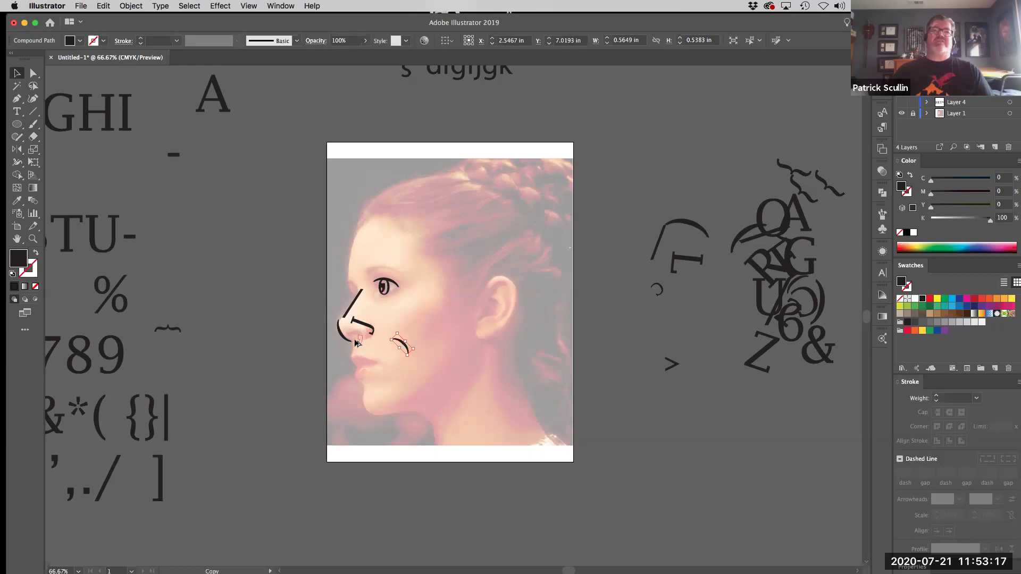
- Zoom in and rotate the small nostril glyph about 90°
{"action": "left_click", "coordinate": [360, 333]}
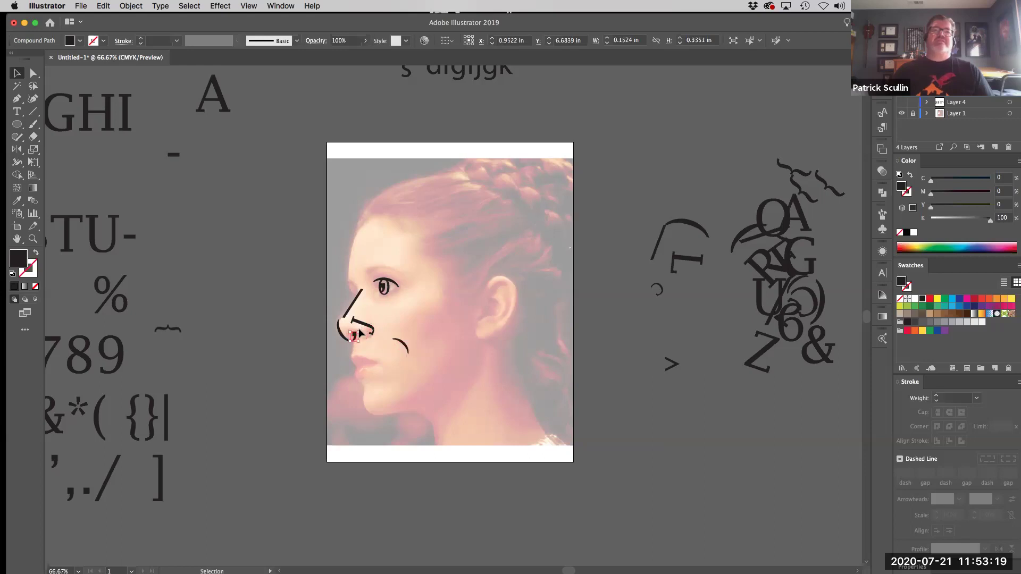
{"action": "key", "text": "super+equal"}
{"action": "key", "text": "super+equal"}
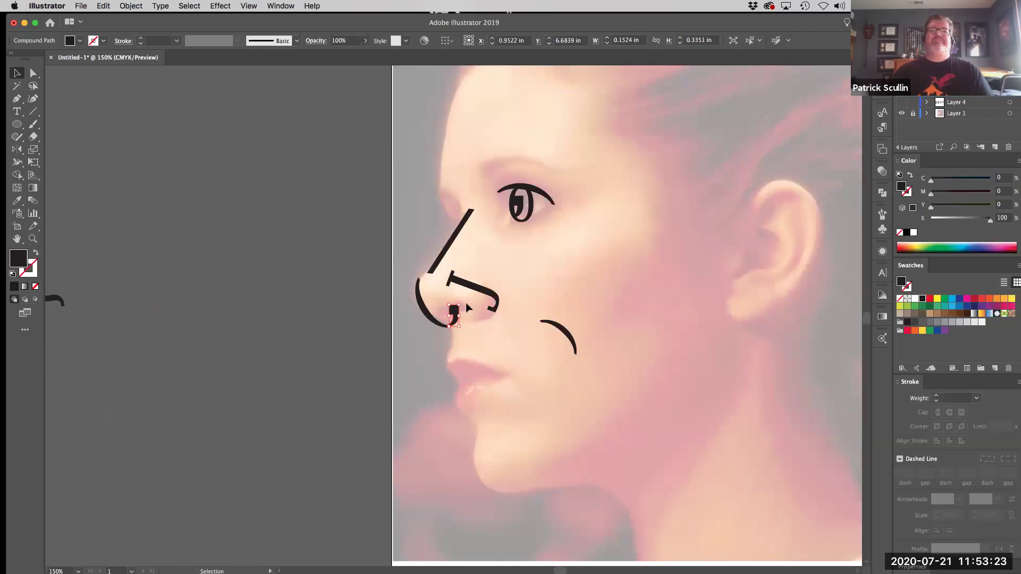
{"action": "mouse_move", "coordinate": [460, 299]}
{"action": "left_mouse_down"}
{"action": "mouse_move", "coordinate": [440, 305]}
{"action": "mouse_move", "coordinate": [452, 312]}
{"action": "left_mouse_up"}
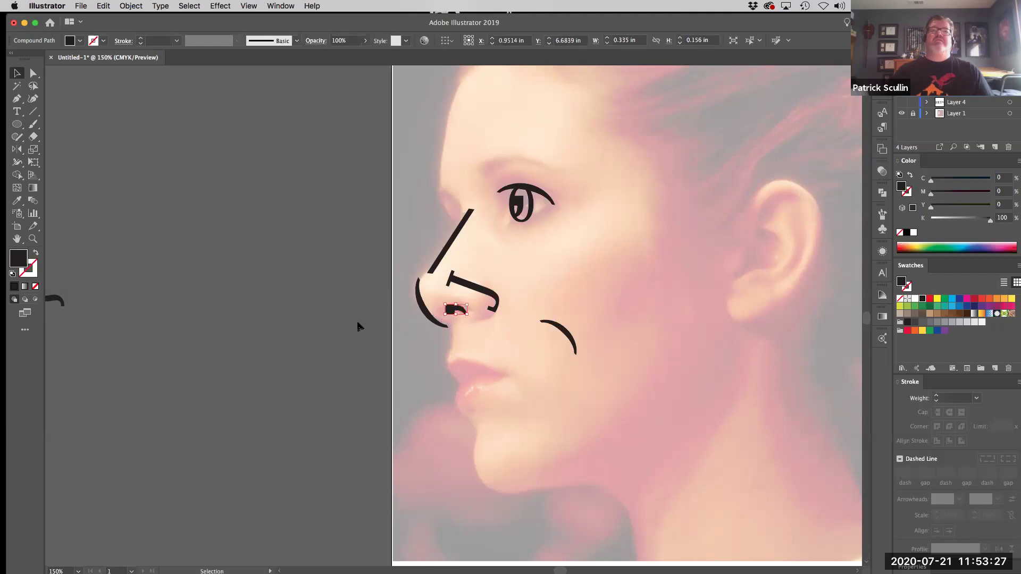
{"action": "left_click", "coordinate": [255, 325]}
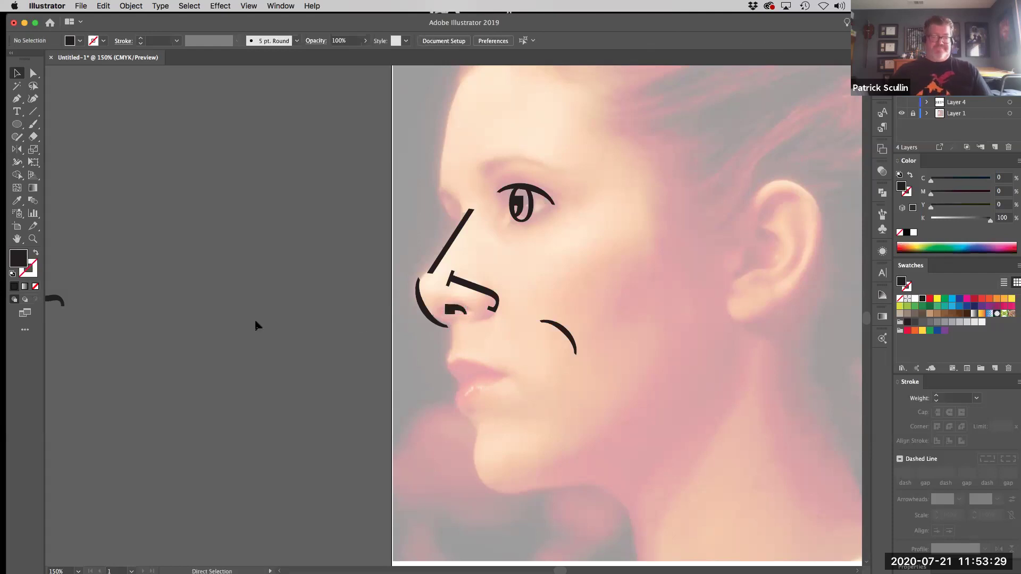
- Zoom out to 66.67% and toggle Layer 1's visibility off and on to check the glyph face
{"action": "key", "text": "super+minus"}
{"action": "key", "text": "super+minus"}
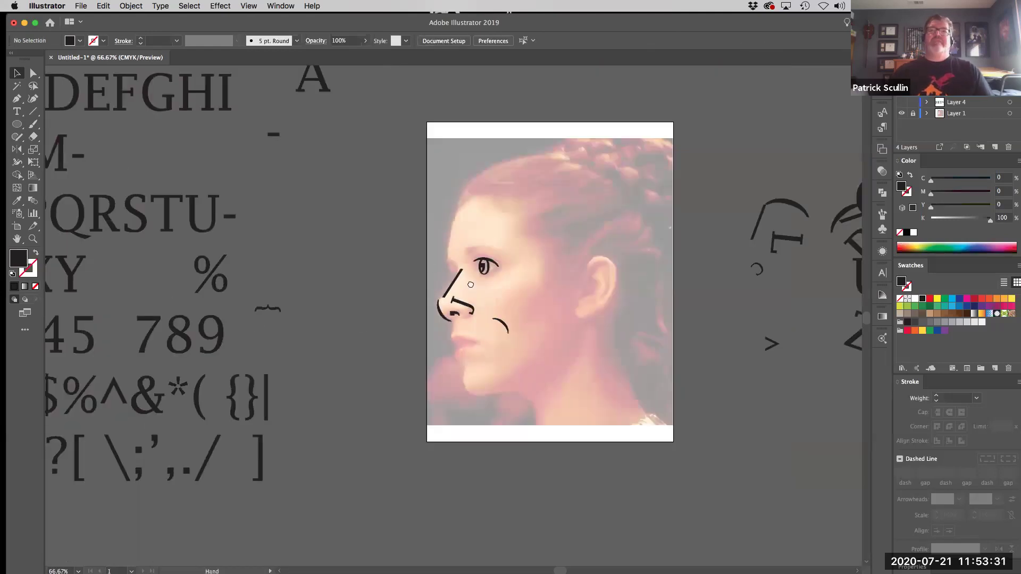
{"action": "scroll", "coordinate": [375, 272], "scroll_direction": "right", "scroll_amount": 5}
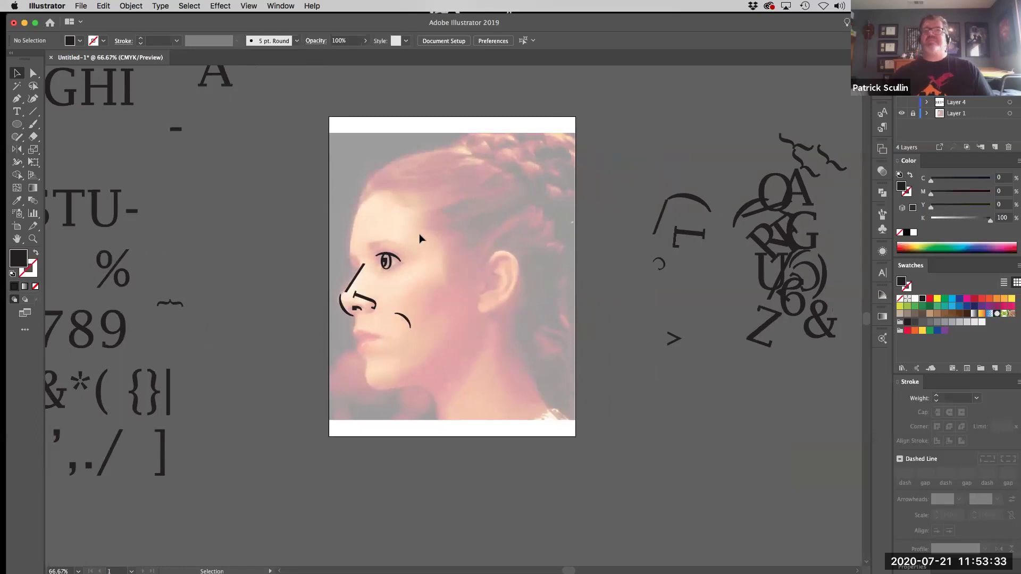
{"action": "left_click", "coordinate": [902, 114]}
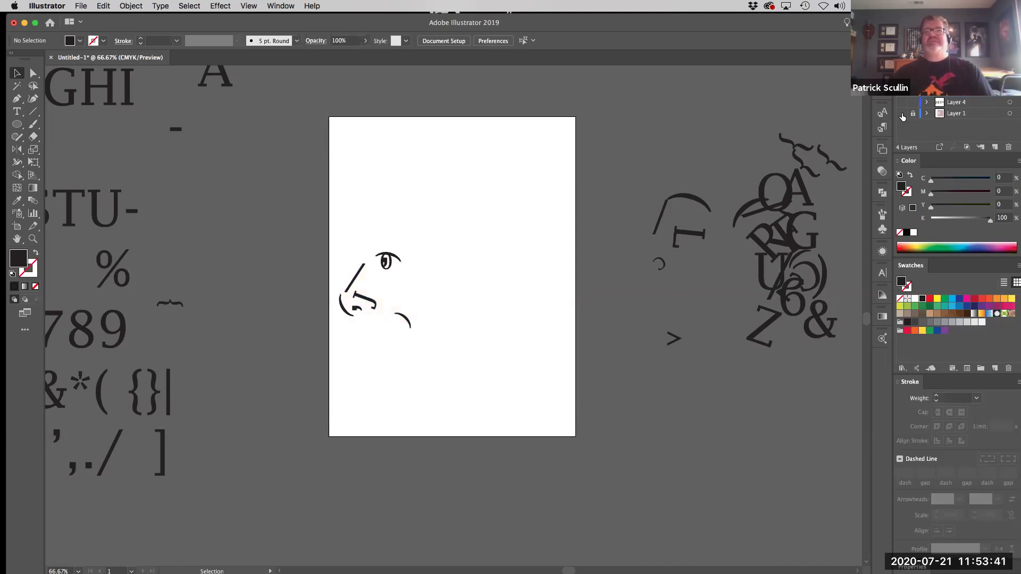
{"action": "left_click", "coordinate": [902, 113]}
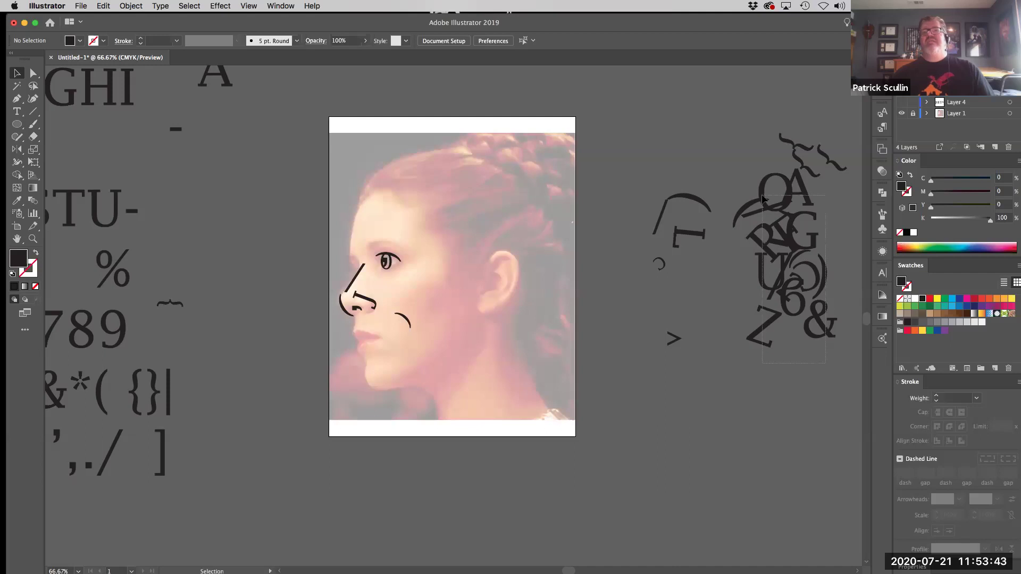
{"action": "left_click", "coordinate": [753, 212]}
- Move the letter cluster over the hair, then shift the 6 beside the U and the 2 beside the G
{"action": "left_click_drag", "start_coordinate": [550, 199], "coordinate": [499, 186]}
{"action": "left_click", "coordinate": [417, 264]}
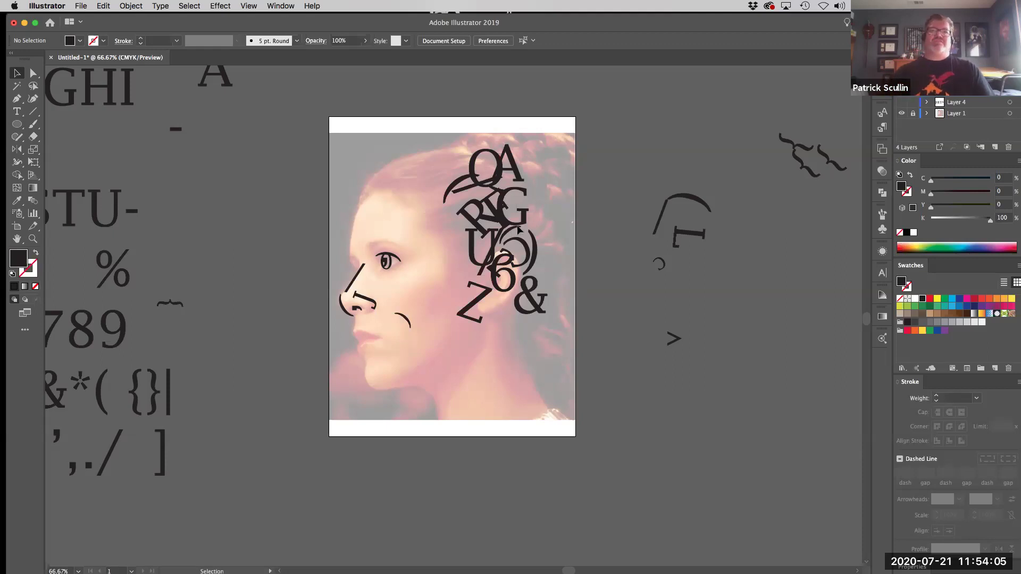
{"action": "left_click", "coordinate": [512, 292]}
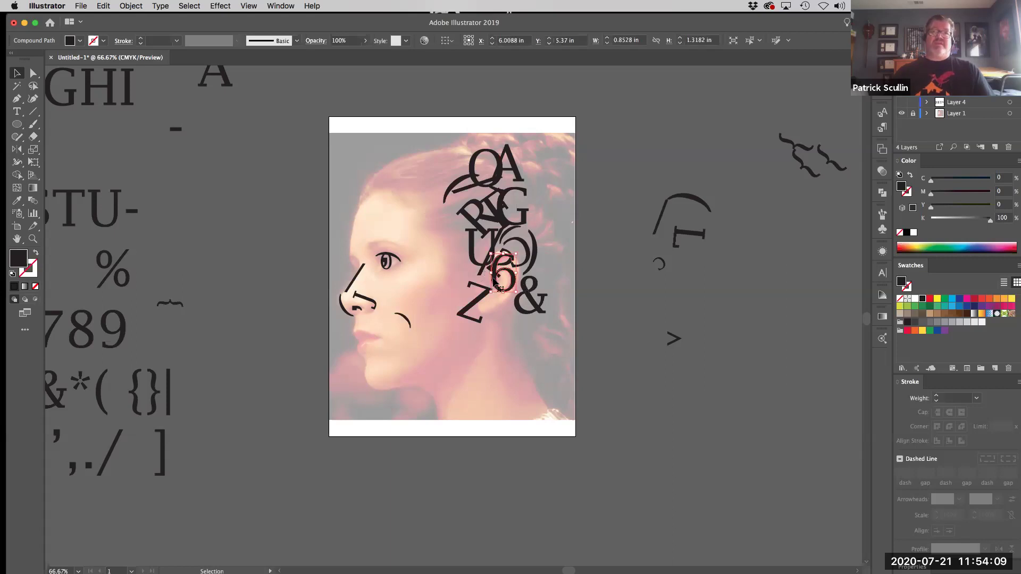
{"action": "left_click_drag", "start_coordinate": [499, 281], "coordinate": [541, 245]}
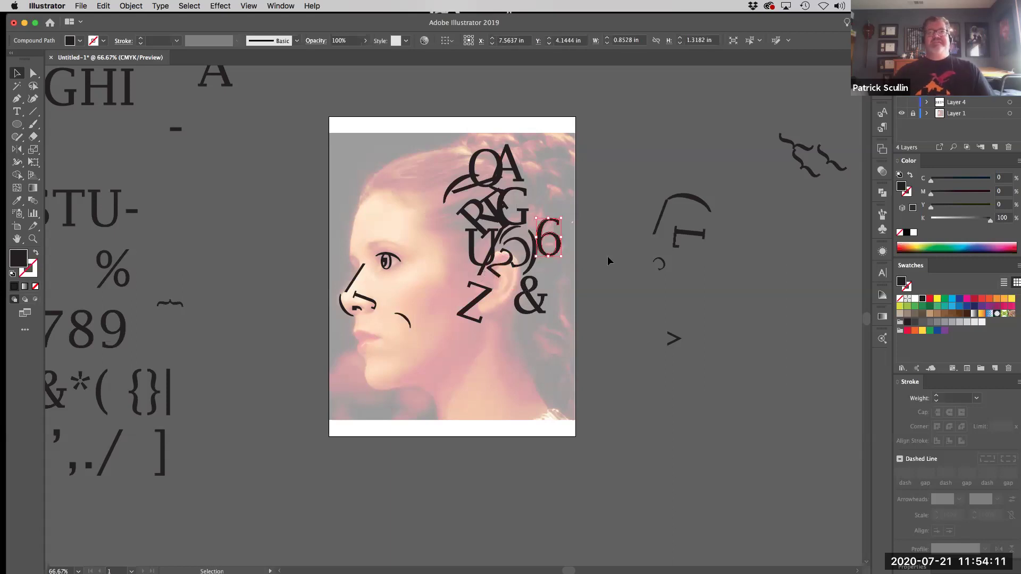
{"action": "left_click", "coordinate": [422, 308]}
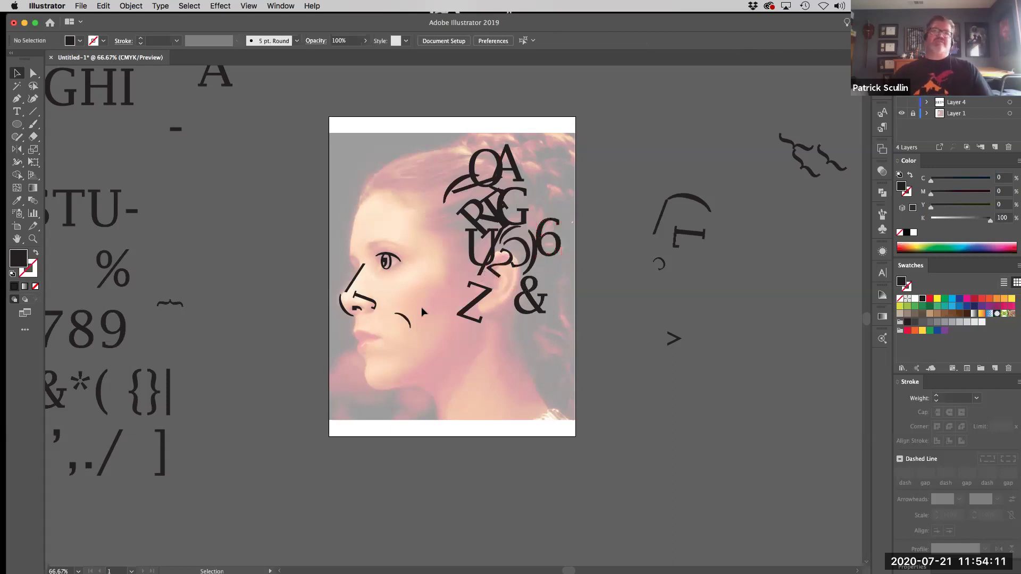
{"action": "left_click", "coordinate": [503, 268]}
{"action": "left_click_drag", "start_coordinate": [503, 267], "coordinate": [539, 209]}
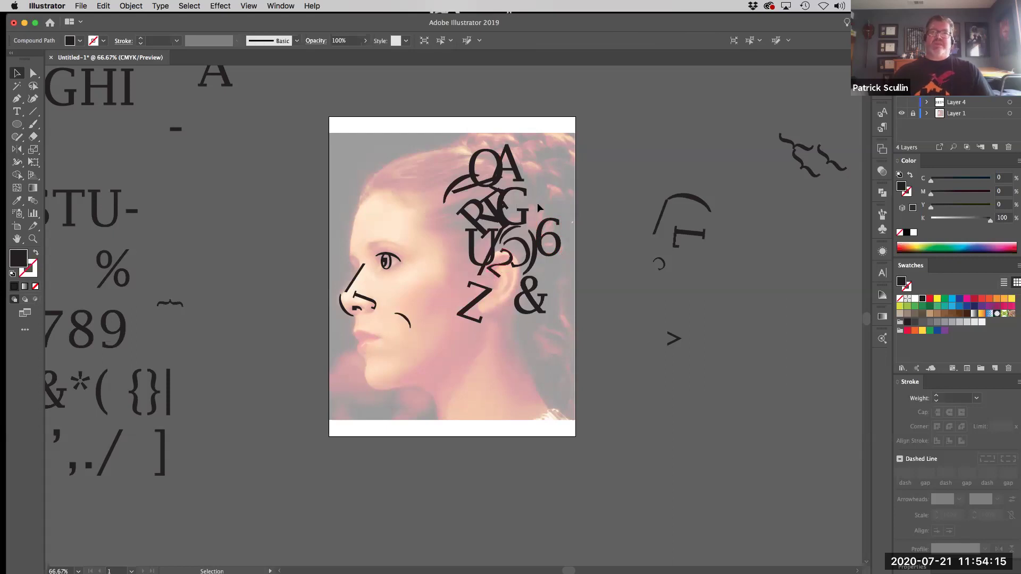
- Move the ) glyph over the ear and the Z down beside the neck
{"action": "left_click", "coordinate": [521, 268]}
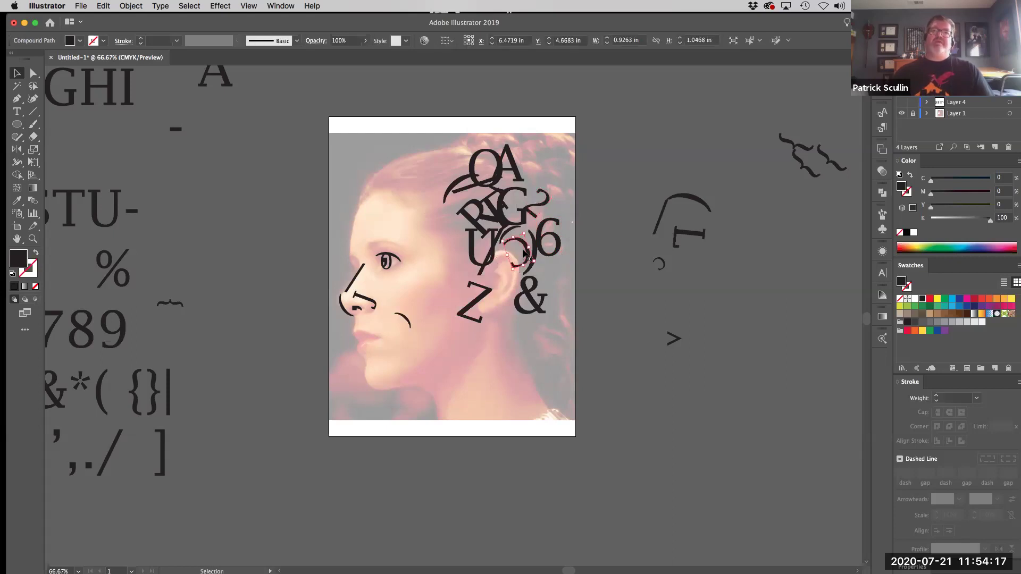
{"action": "left_click_drag", "start_coordinate": [524, 244], "coordinate": [512, 261]}
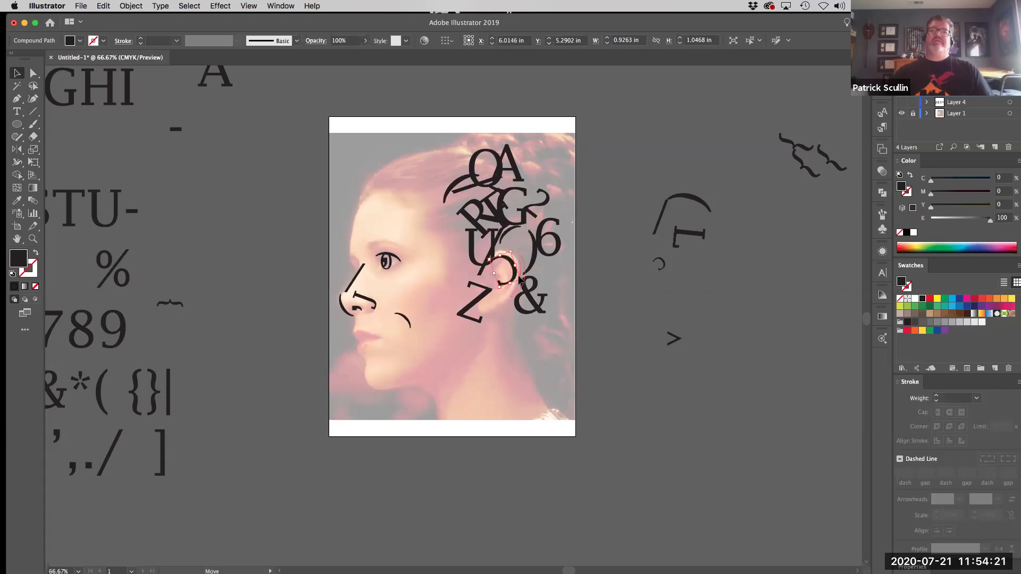
{"action": "left_click", "coordinate": [521, 278]}
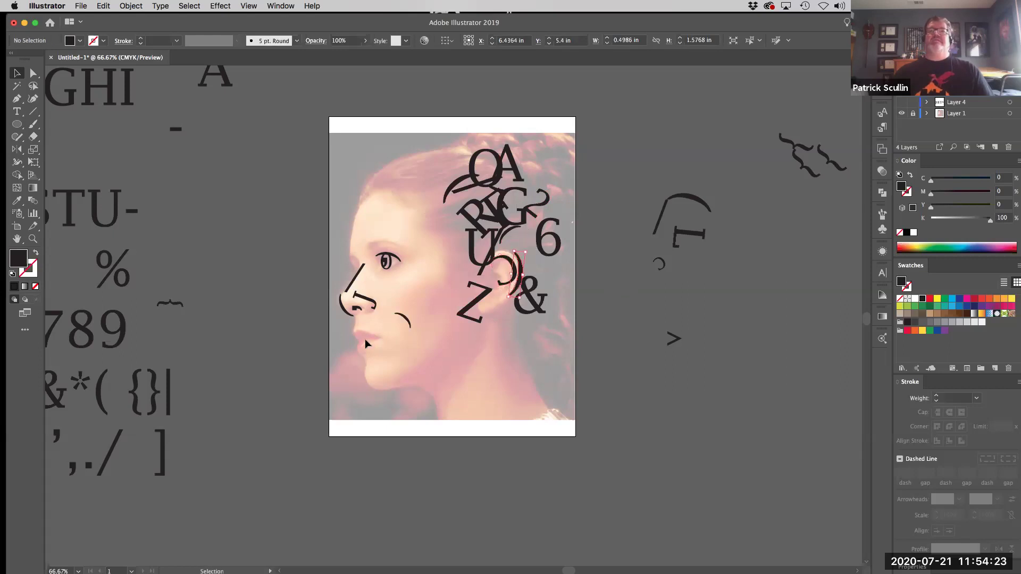
{"action": "left_click", "coordinate": [475, 305]}
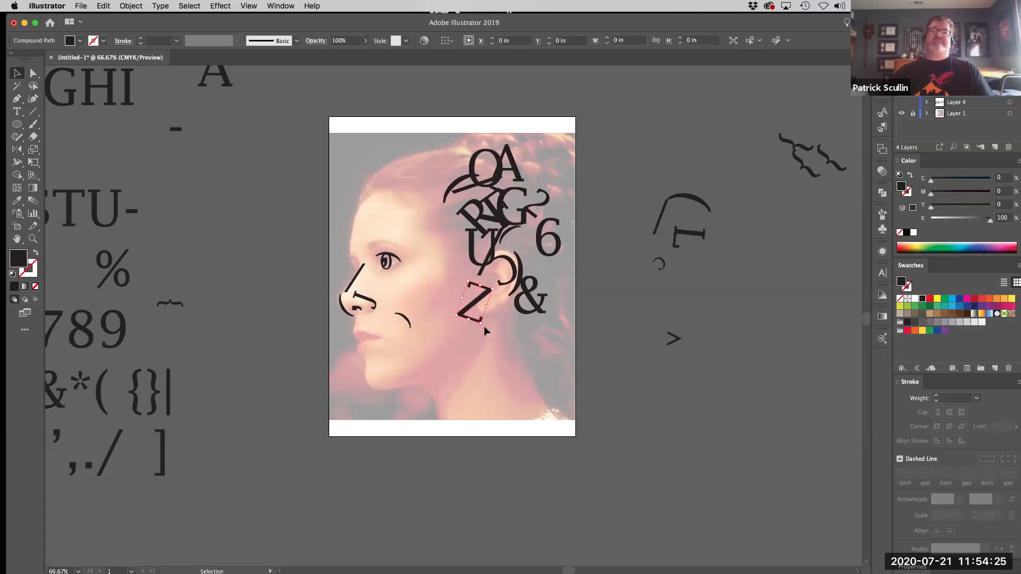
{"action": "left_click_drag", "start_coordinate": [527, 340], "coordinate": [547, 334]}
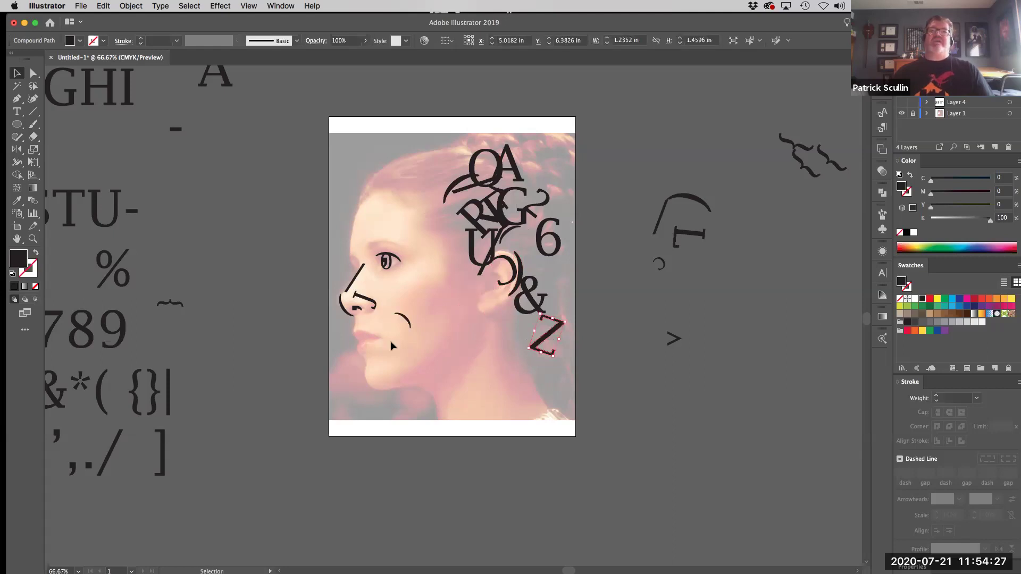
{"action": "left_click", "coordinate": [584, 246]}
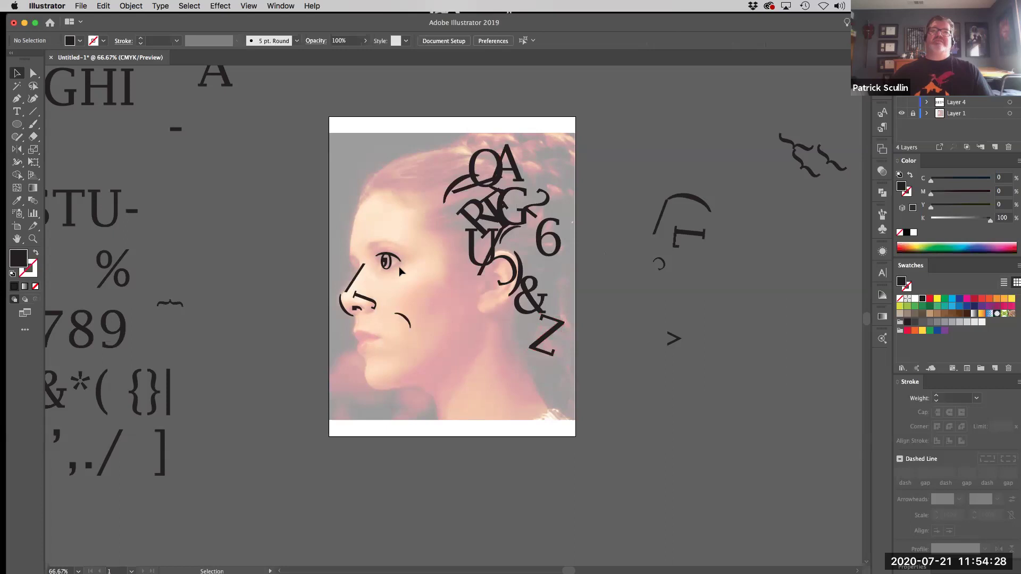
- Place the slanted stroke glyph on the cheek and the small curved glyph above the eye as an eyebrow
{"action": "left_click", "coordinate": [481, 273]}
{"action": "left_click_drag", "start_coordinate": [481, 273], "coordinate": [442, 352]}
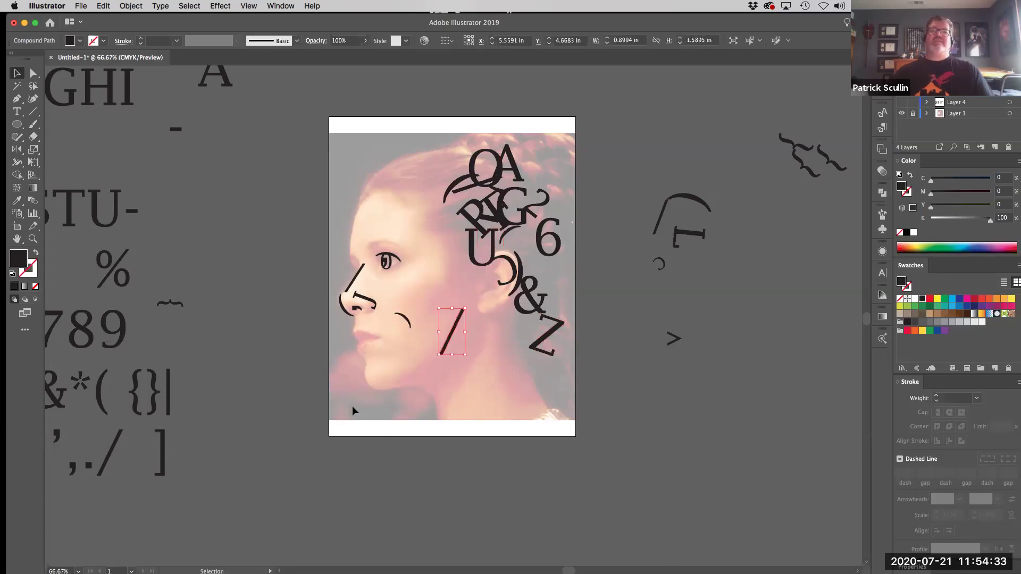
{"action": "left_click", "coordinate": [352, 319]}
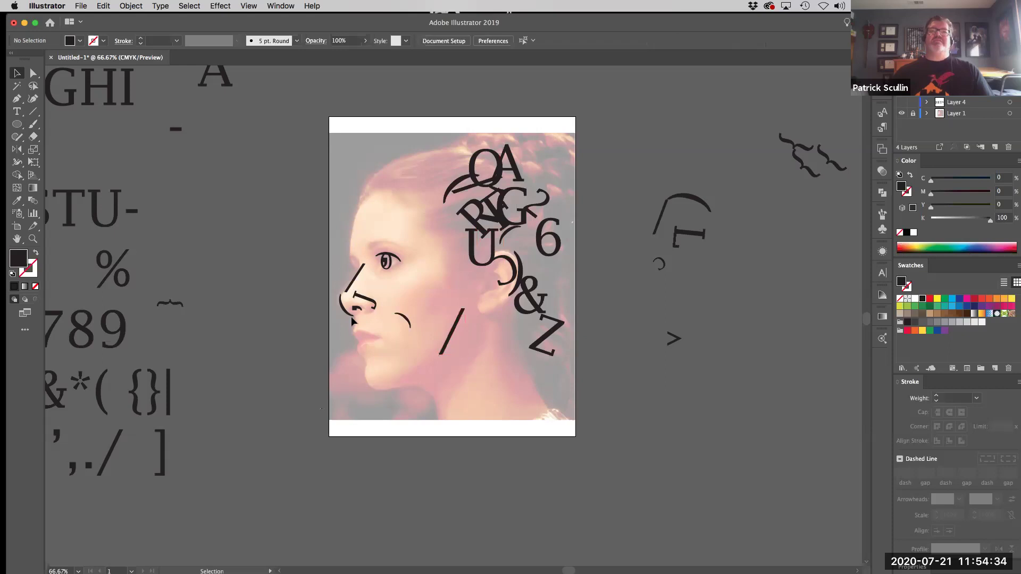
{"action": "left_click", "coordinate": [409, 321]}
{"action": "left_click_drag", "start_coordinate": [408, 322], "coordinate": [387, 250]}
{"action": "left_click", "coordinate": [297, 228]}
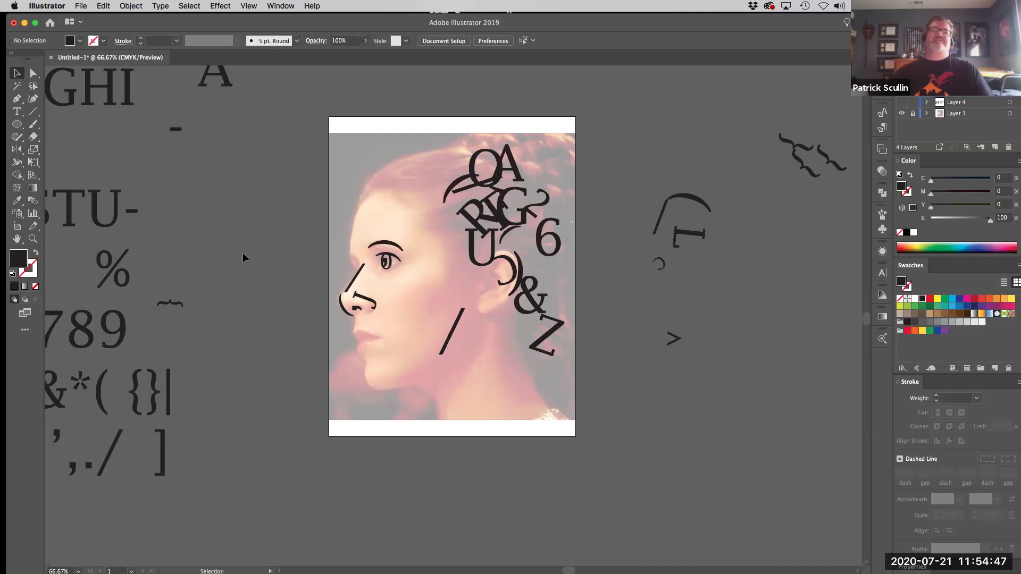
{"action": "key", "text": "space"}
{"action": "left_click_drag", "start_coordinate": [371, 197], "coordinate": [363, 259]}
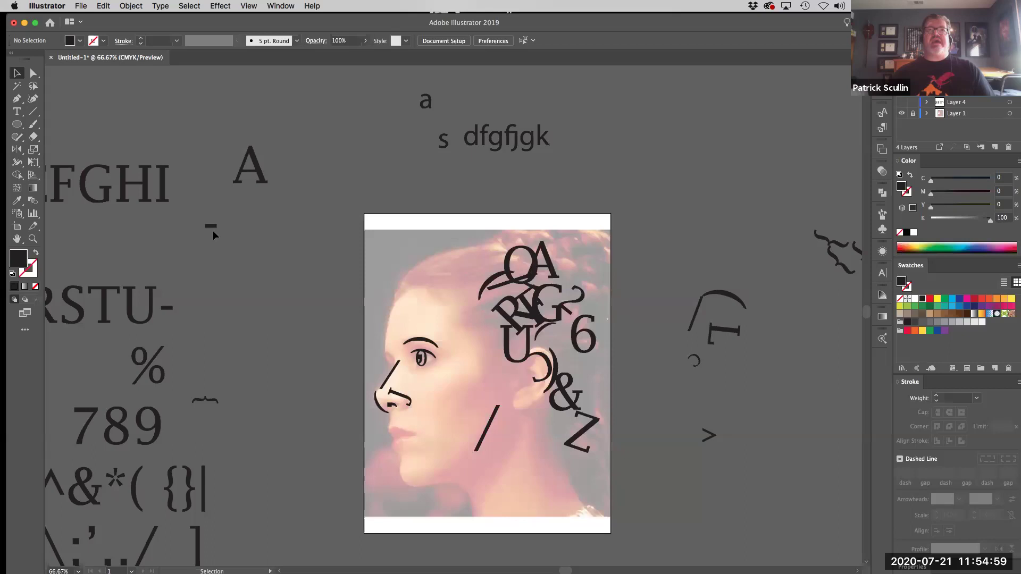
- Scale the small s up into a large S, then hide the letter artwork layer
{"action": "left_click", "coordinate": [159, 5]}
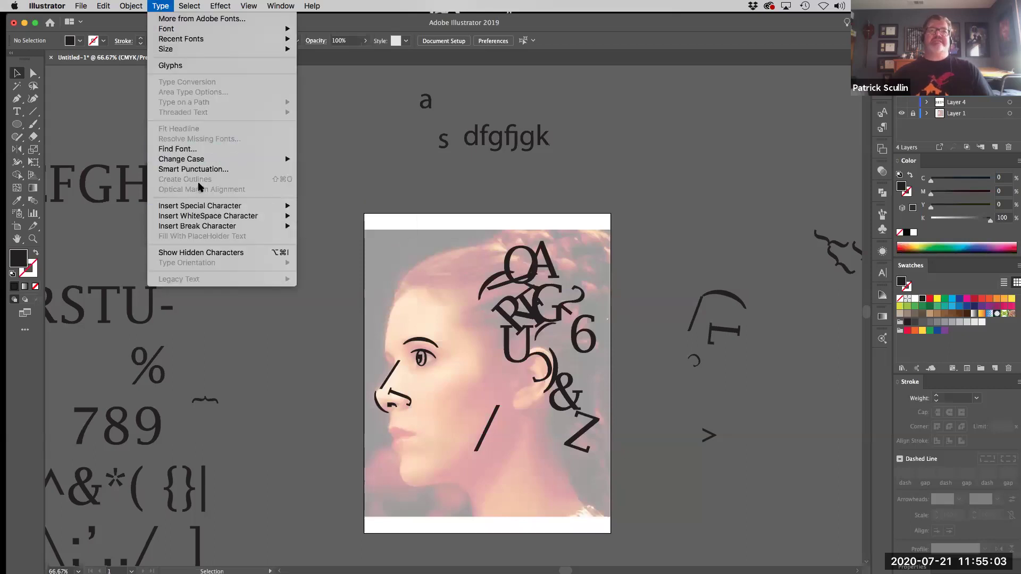
{"action": "left_click", "coordinate": [454, 145]}
{"action": "left_click", "coordinate": [448, 143]}
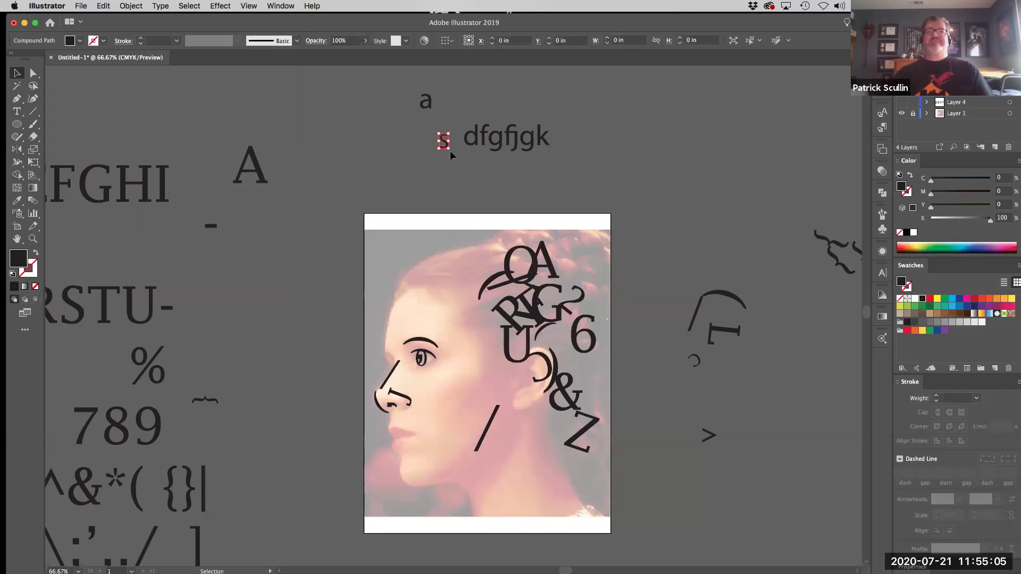
{"action": "left_click_drag", "start_coordinate": [450, 150], "coordinate": [462, 193]}
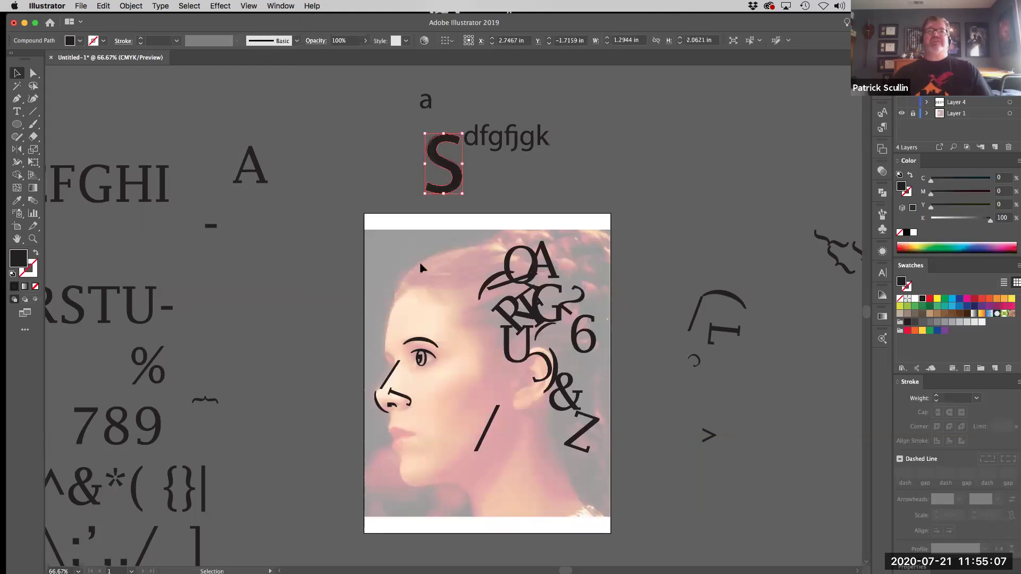
{"action": "left_click", "coordinate": [904, 97]}
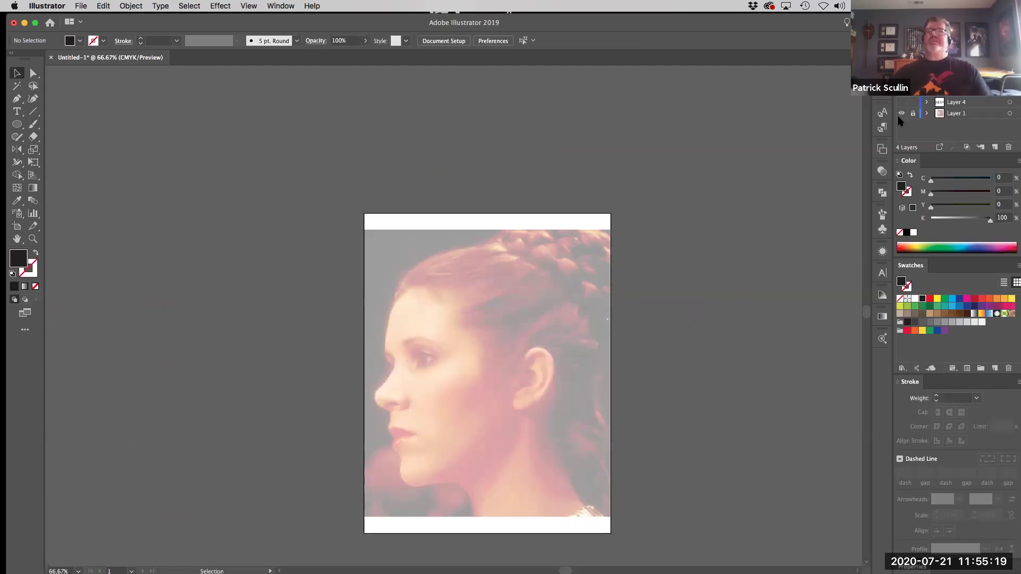
- Show the layer with the colored shapes and words, and the Vader example layer, then bring the Vader artwork into view
{"action": "left_click", "coordinate": [904, 97]}
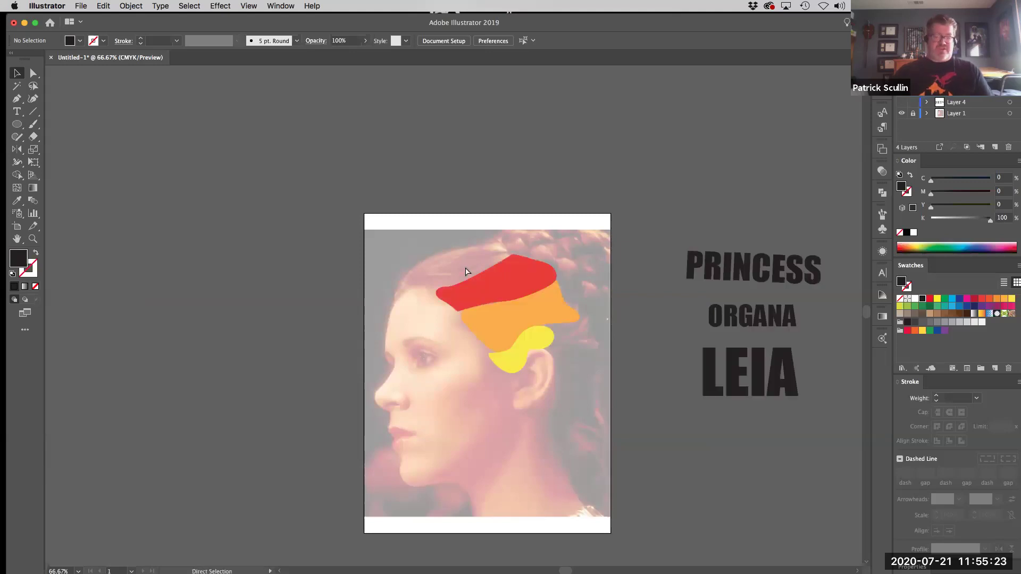
{"action": "scroll", "coordinate": [465, 270], "scroll_direction": "up", "scroll_amount": 3}
{"action": "left_click_drag", "start_coordinate": [700, 322], "coordinate": [662, 308]}
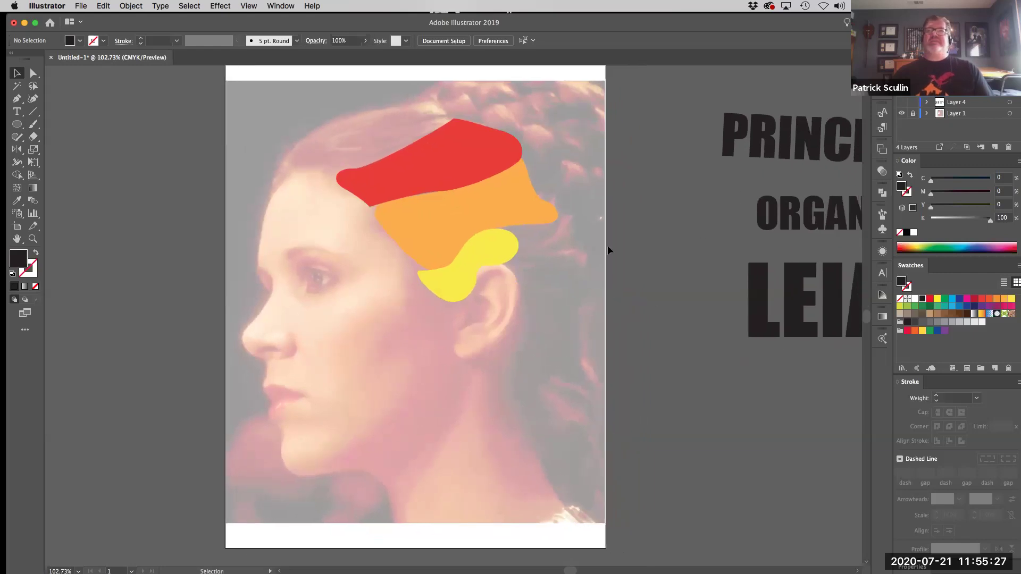
{"action": "left_click", "coordinate": [901, 102]}
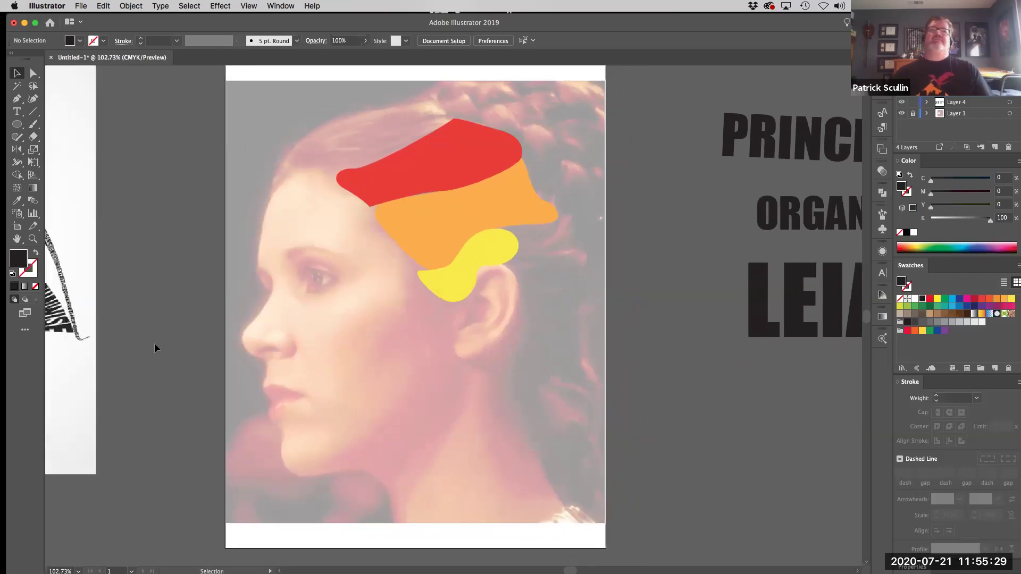
{"action": "left_click_drag", "start_coordinate": [154, 343], "coordinate": [468, 352]}
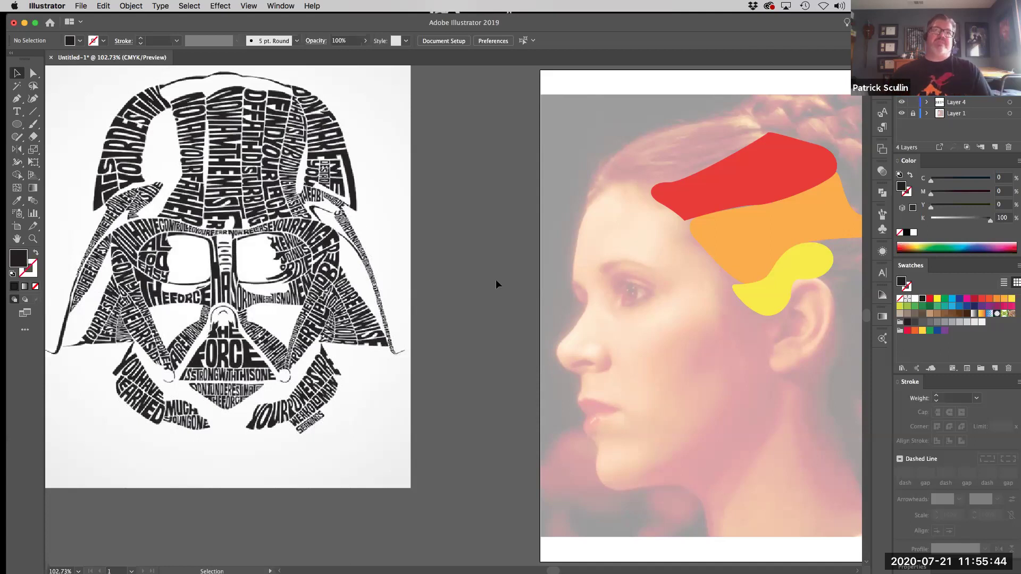
- Pan back so the Leia portrait with its red, orange and yellow blocks is centred
{"action": "left_click_drag", "start_coordinate": [641, 256], "coordinate": [356, 248]}
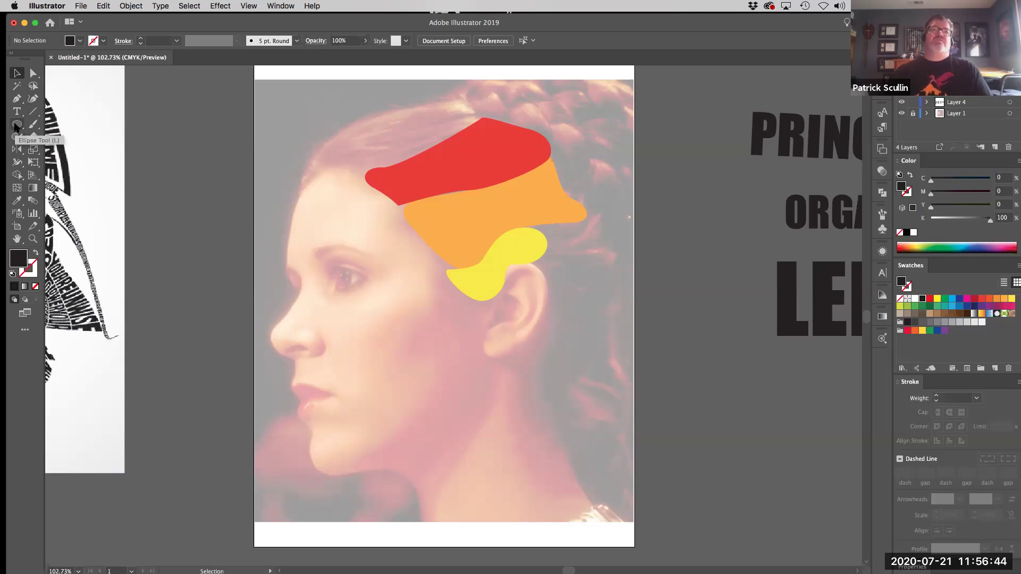
- Draw a four-point block at the forehead's left edge with the Pen tool and fill it green
{"action": "left_click", "coordinate": [17, 98]}
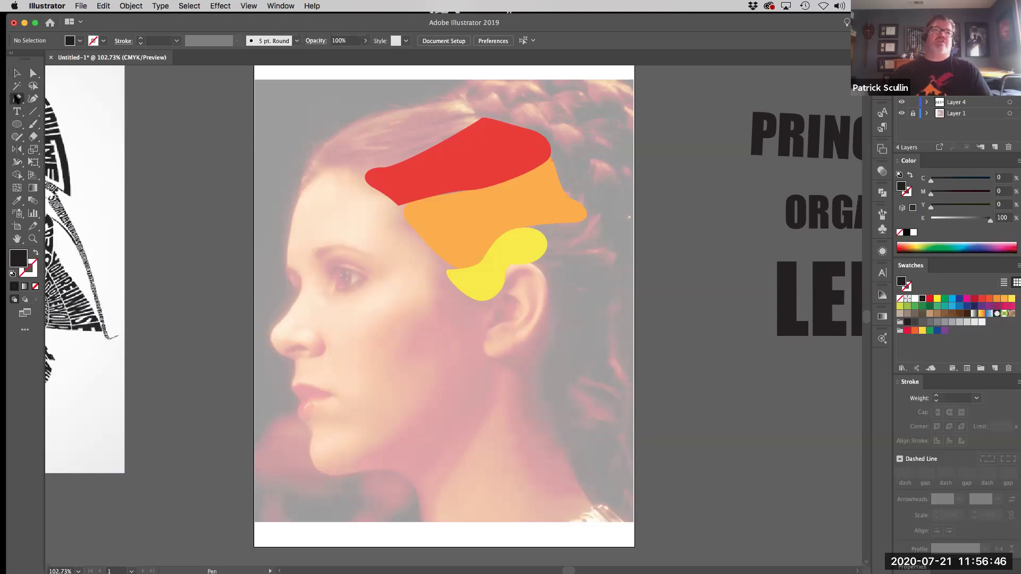
{"action": "left_click", "coordinate": [255, 196]}
{"action": "left_click", "coordinate": [299, 197]}
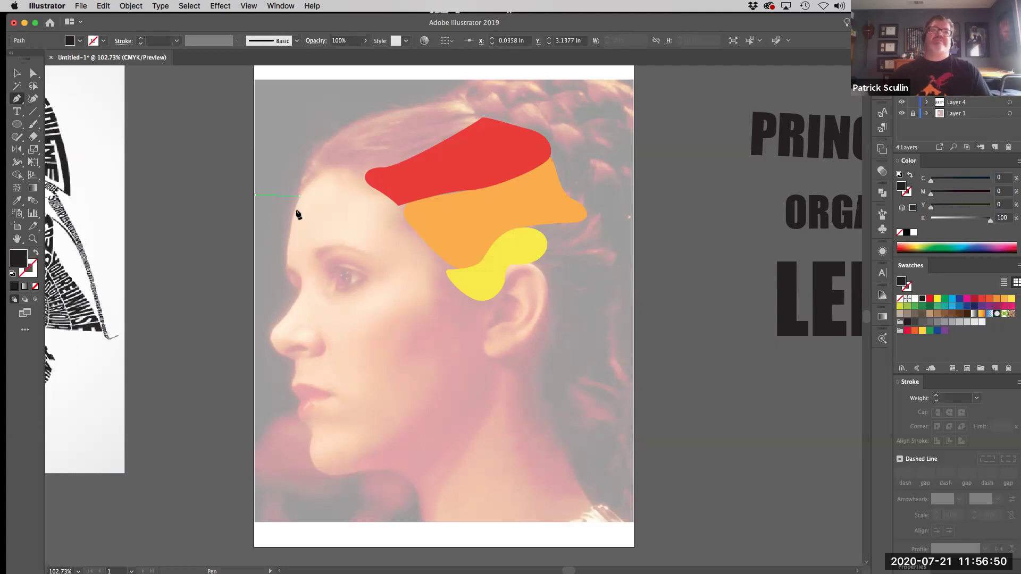
{"action": "left_click", "coordinate": [287, 247]}
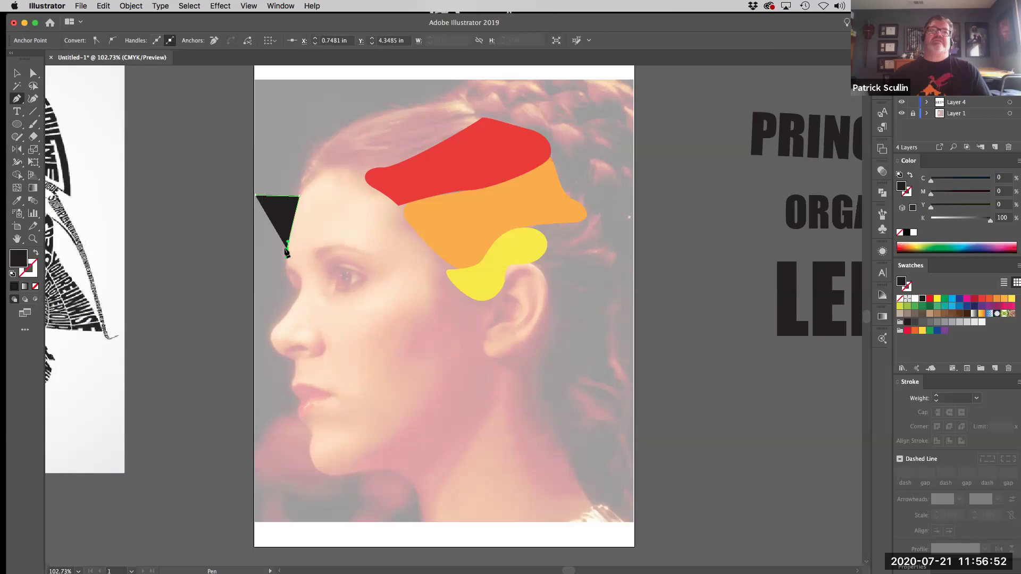
{"action": "left_click", "coordinate": [254, 250]}
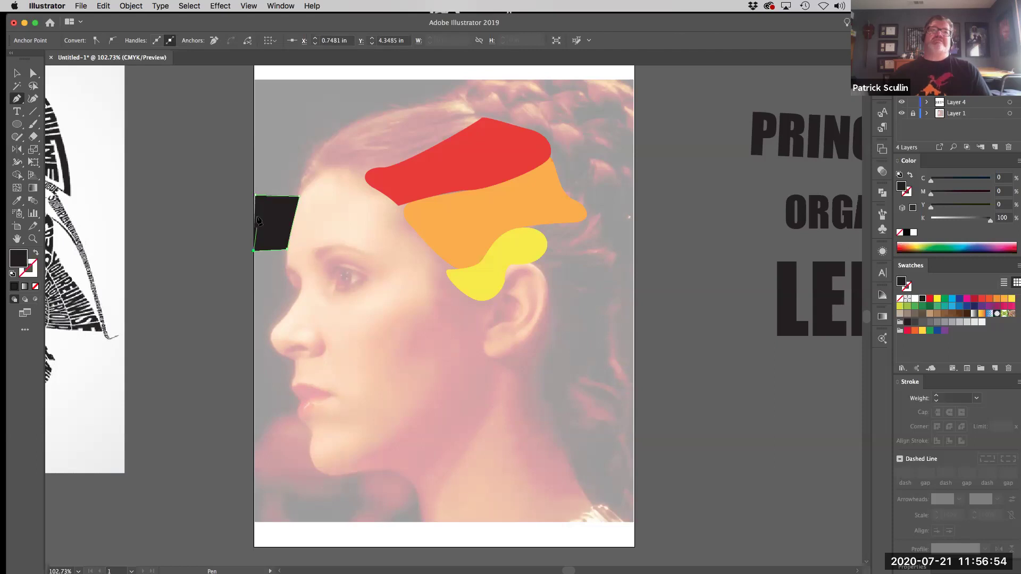
{"action": "left_click", "coordinate": [255, 195]}
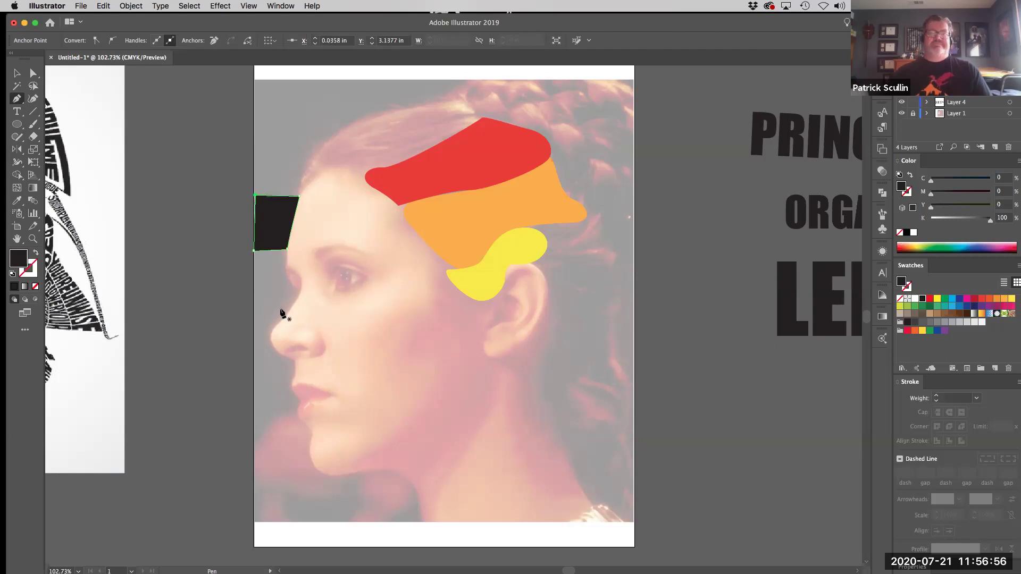
{"action": "left_click", "coordinate": [935, 308]}
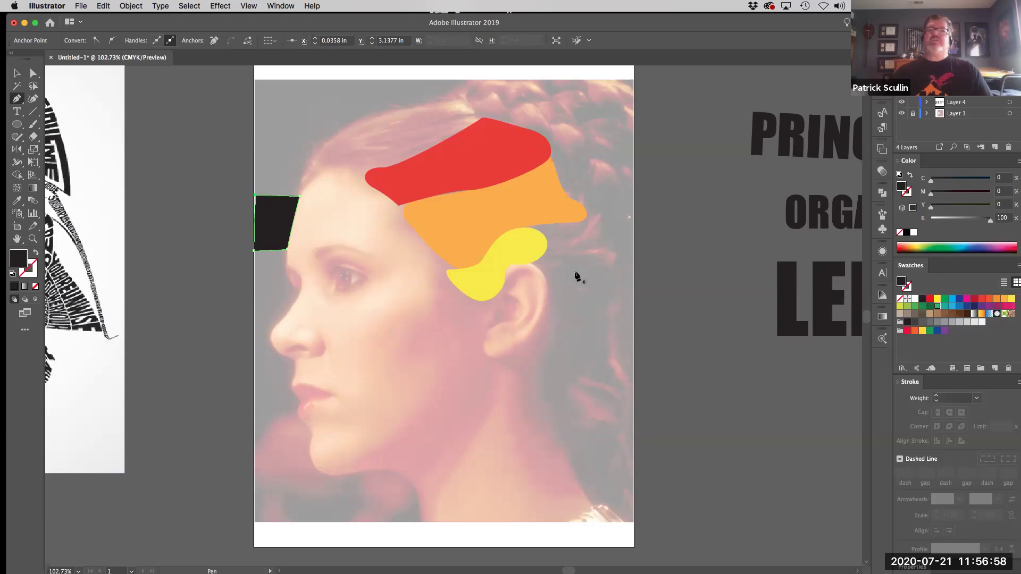
- Draw a red block above the green one, running from the artboard edge to the hairline
{"action": "left_click", "coordinate": [254, 166]}
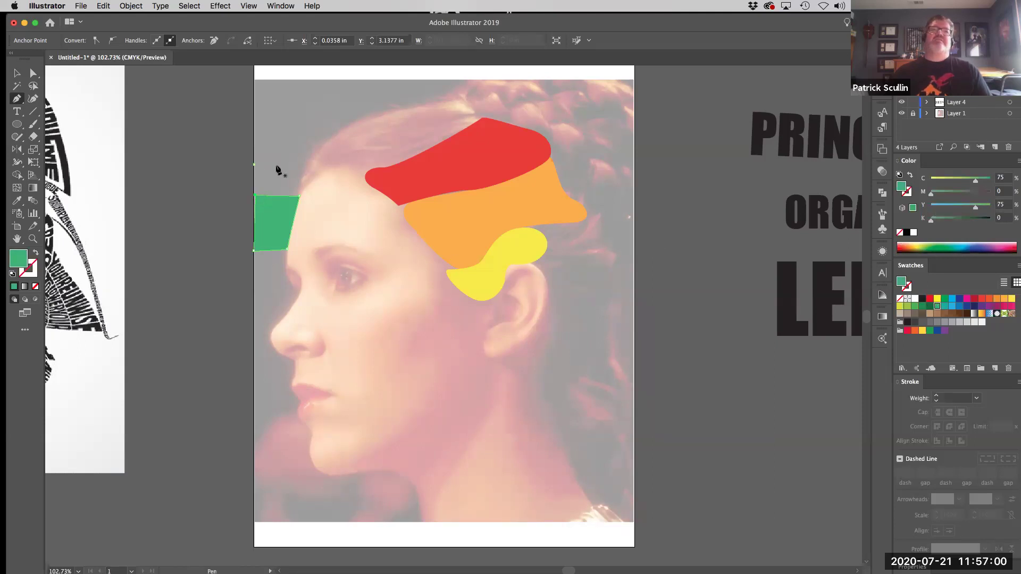
{"action": "left_click", "coordinate": [310, 155]}
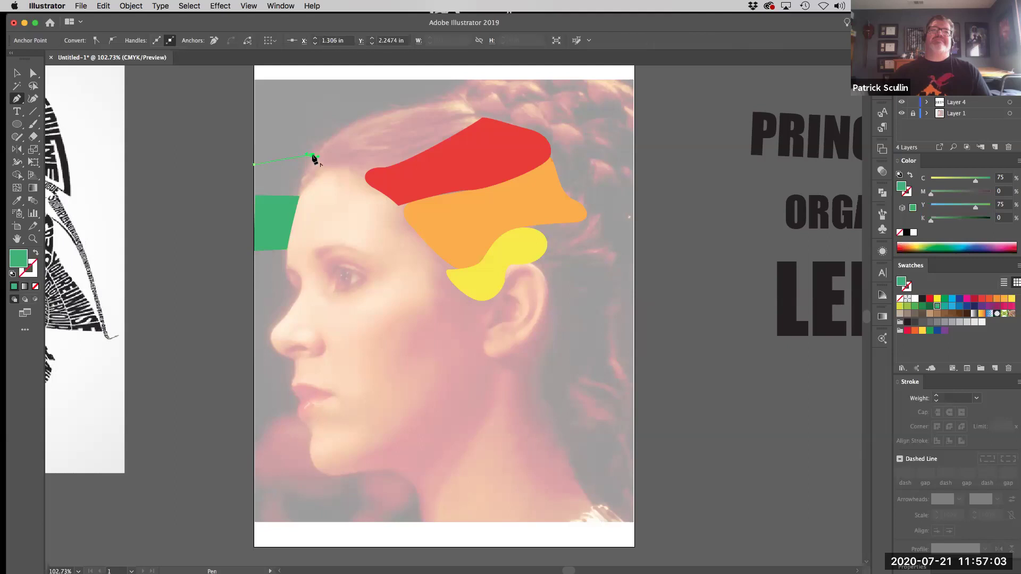
{"action": "left_click", "coordinate": [300, 195]}
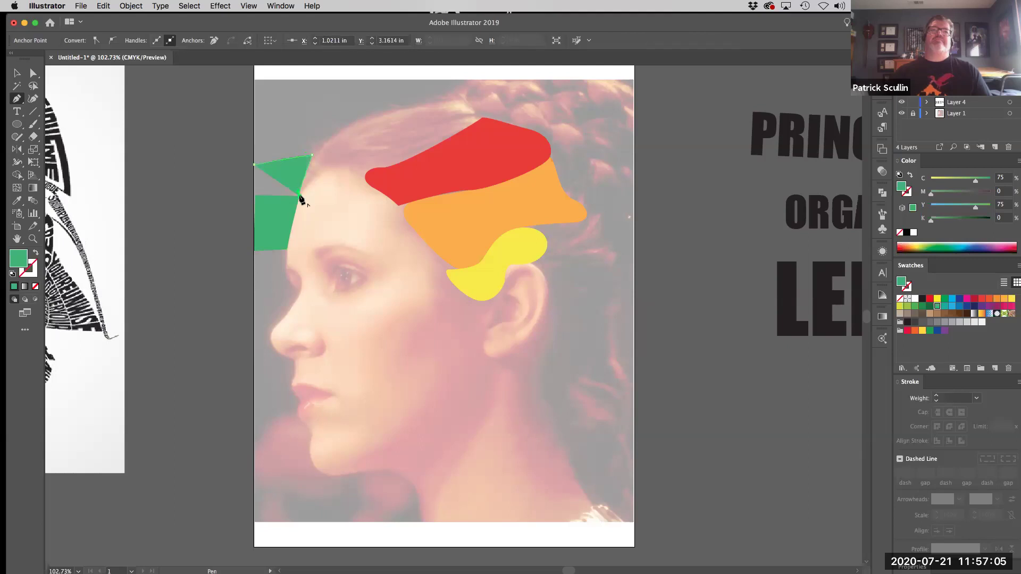
{"action": "left_click", "coordinate": [254, 196]}
{"action": "left_click", "coordinate": [254, 165]}
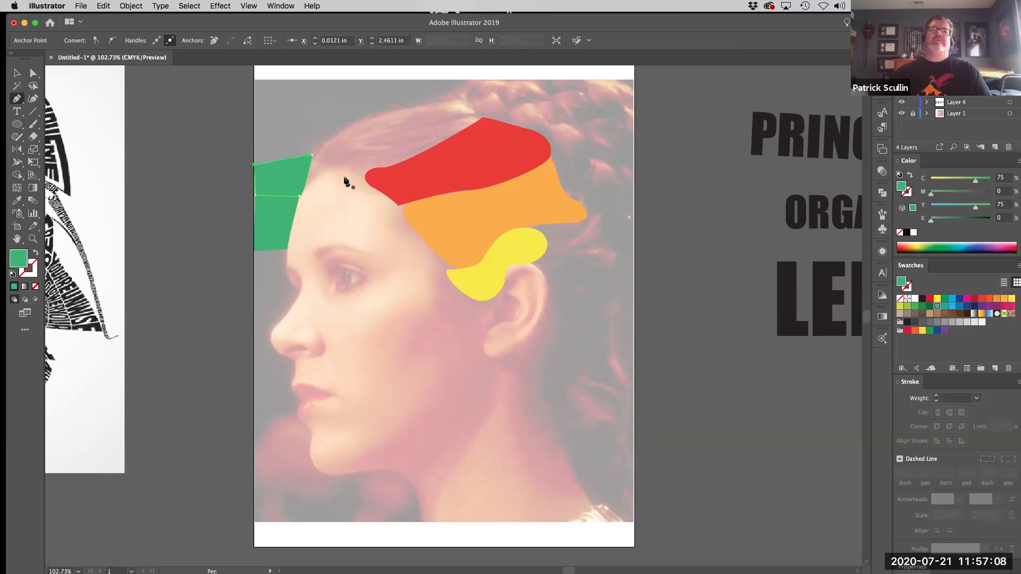
{"action": "left_click", "coordinate": [930, 299]}
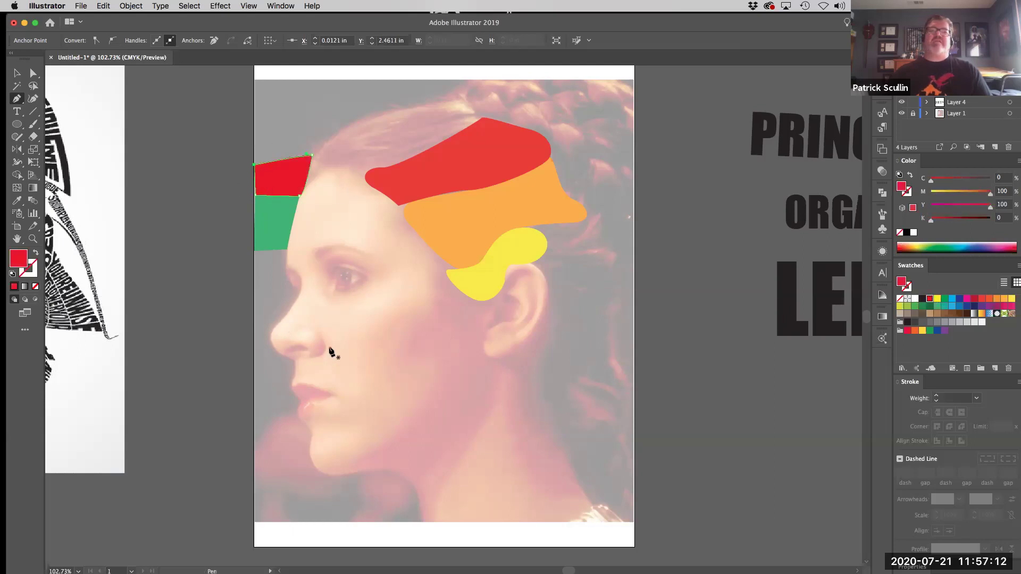
- Draw a curved shape on the cheek below the yellow block, then deselect it
{"action": "left_click", "coordinate": [442, 269]}
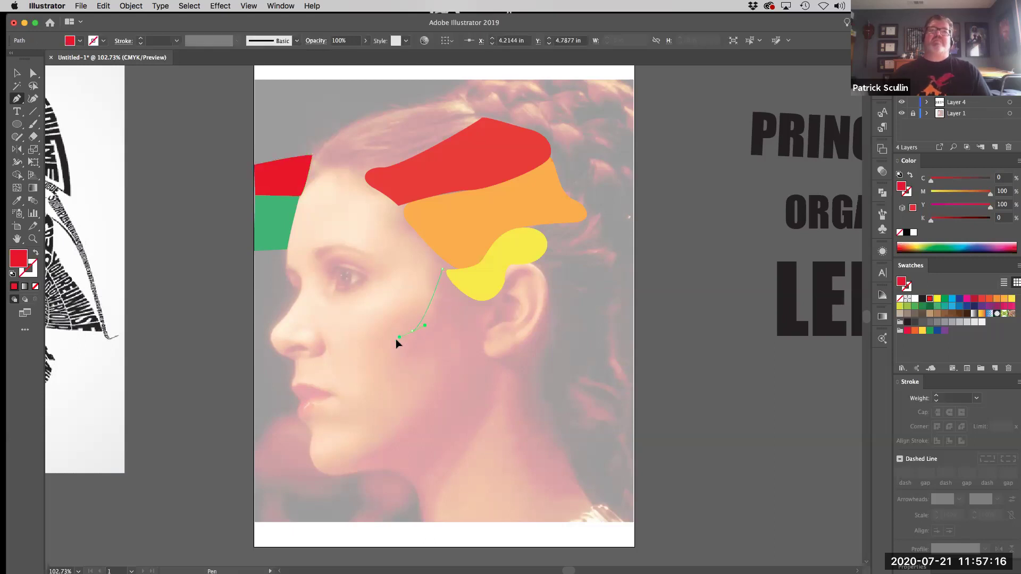
{"action": "left_click_drag", "start_coordinate": [396, 339], "coordinate": [481, 320]}
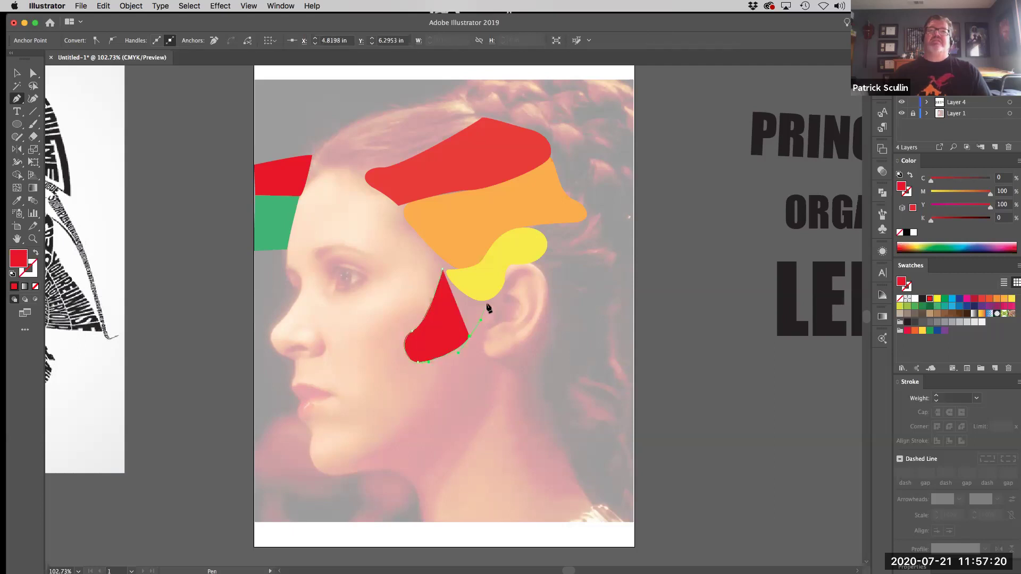
{"action": "left_click", "coordinate": [488, 301]}
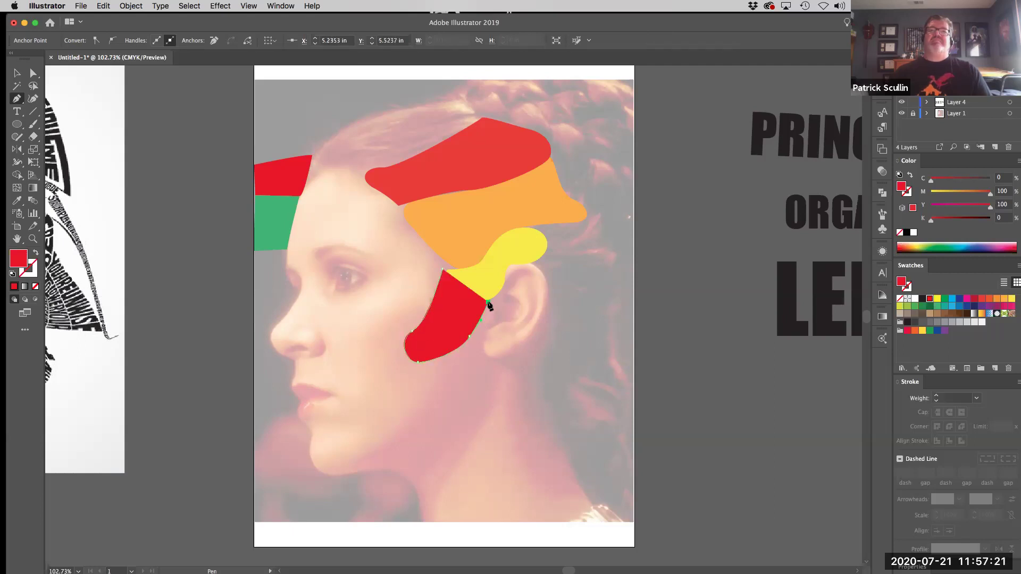
{"action": "left_click", "coordinate": [443, 269]}
{"action": "key", "text": "super"}
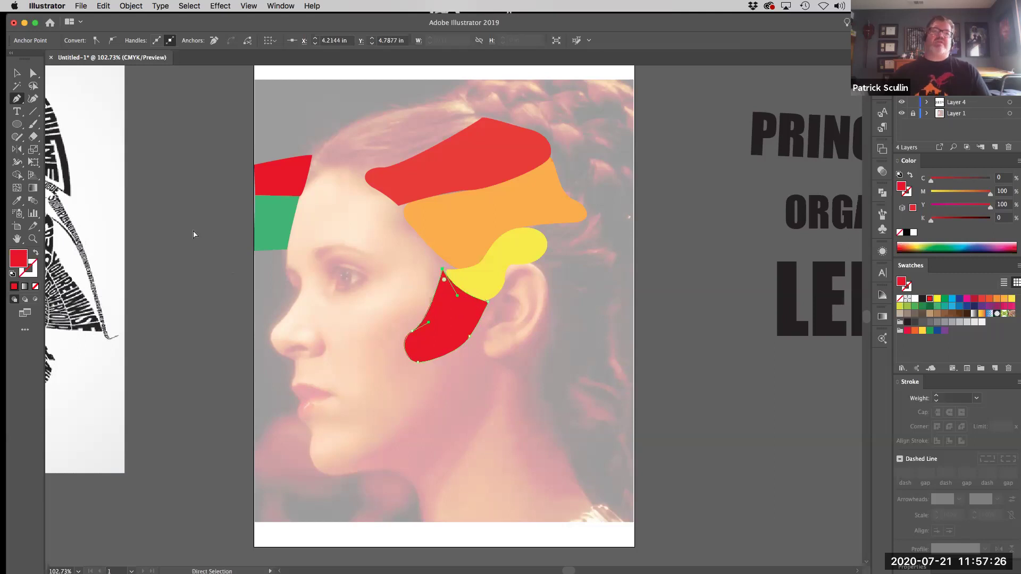
{"action": "left_click", "coordinate": [193, 234], "text": "super"}
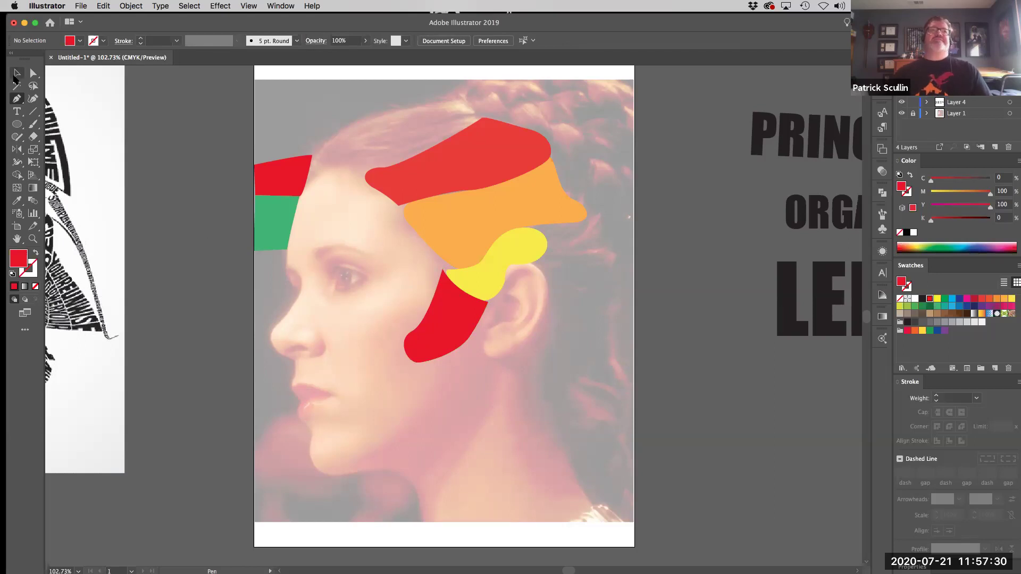
- Start a red Pen shape curving along the jawline
{"action": "left_click", "coordinate": [17, 74]}
{"action": "left_click_drag", "start_coordinate": [594, 308], "coordinate": [533, 321]}
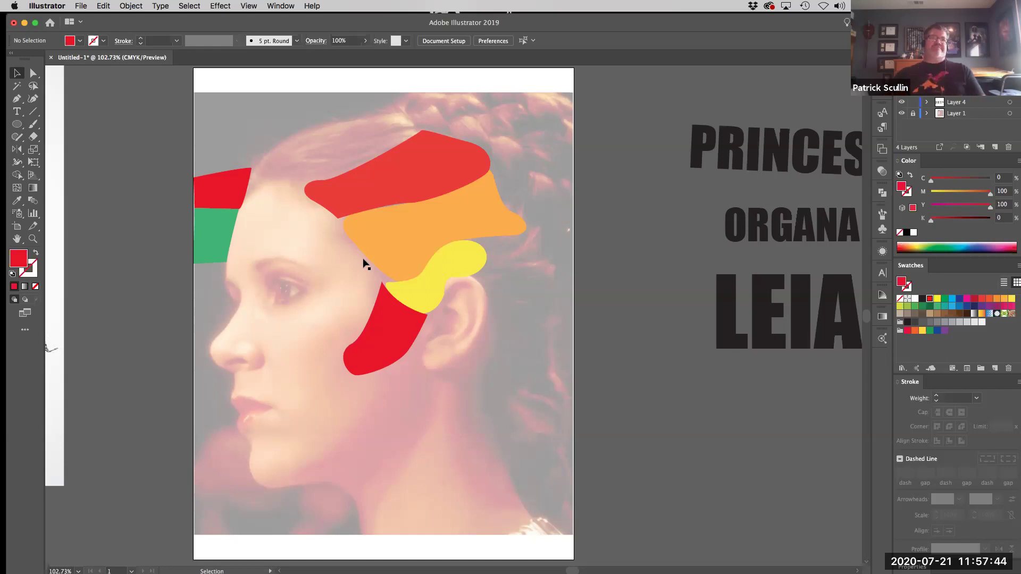
{"action": "key", "text": "p"}
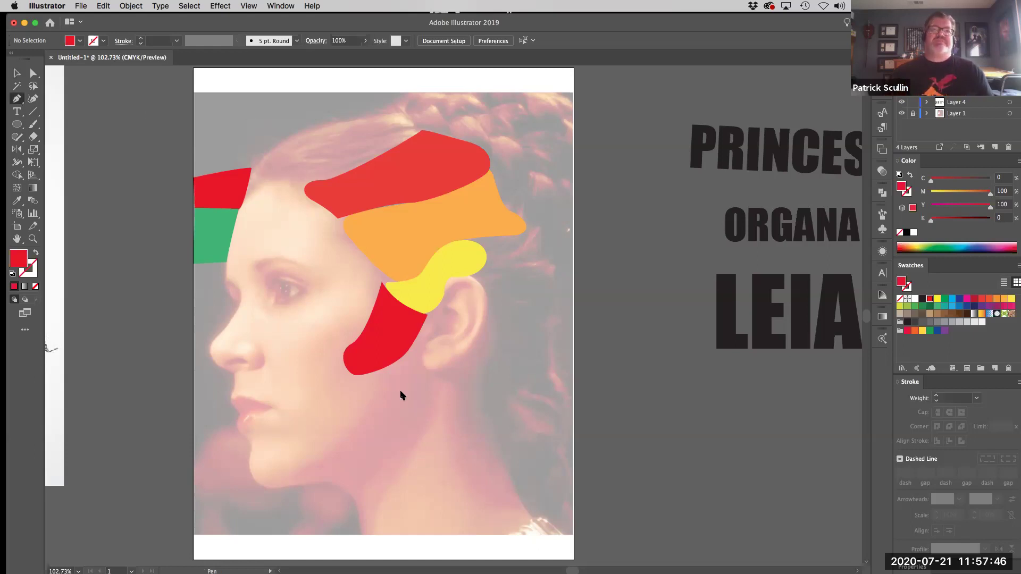
{"action": "left_click", "coordinate": [406, 387]}
{"action": "left_click_drag", "start_coordinate": [342, 425], "coordinate": [370, 441]}
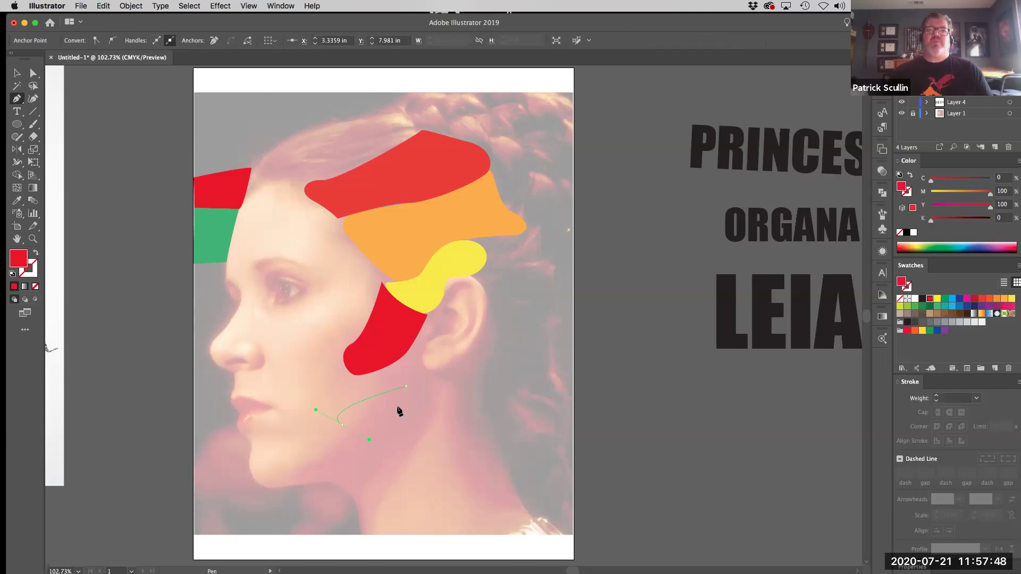
{"action": "left_click_drag", "start_coordinate": [398, 407], "coordinate": [446, 421]}
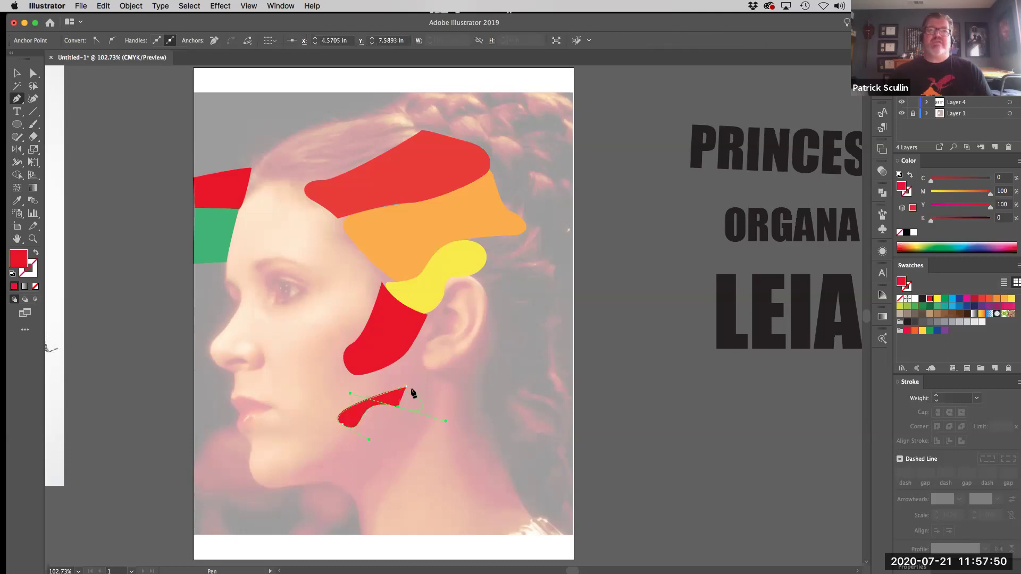
{"action": "left_click", "coordinate": [432, 408]}
- Extend the jaw shape into a triangle beside the ear, close it, and nudge it right and down
{"action": "left_click", "coordinate": [406, 402]}
{"action": "left_click", "coordinate": [510, 340]}
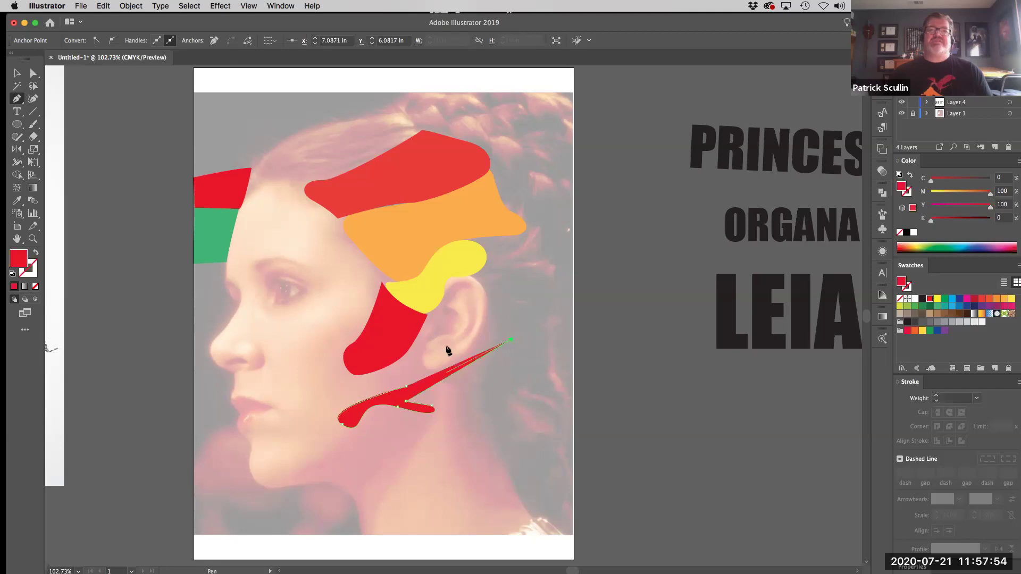
{"action": "left_click", "coordinate": [451, 296]}
{"action": "left_click", "coordinate": [433, 377]}
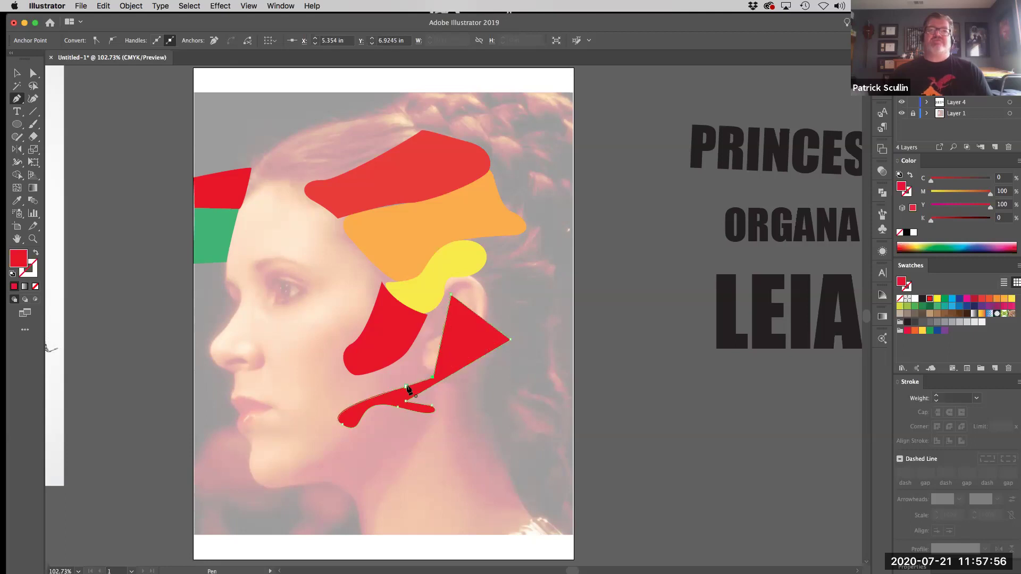
{"action": "left_click_drag", "start_coordinate": [342, 424], "coordinate": [316, 410]}
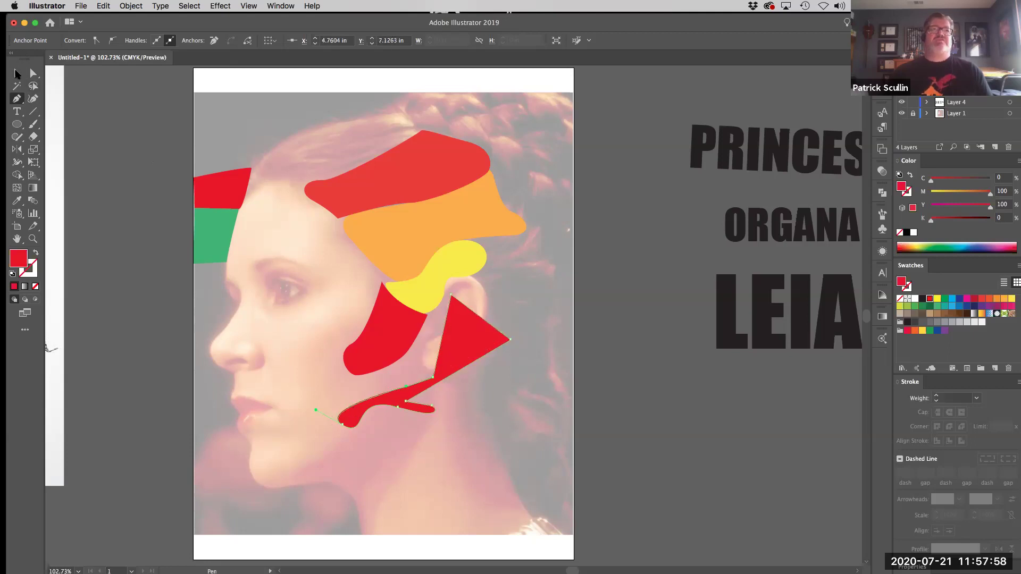
{"action": "left_click", "coordinate": [17, 73]}
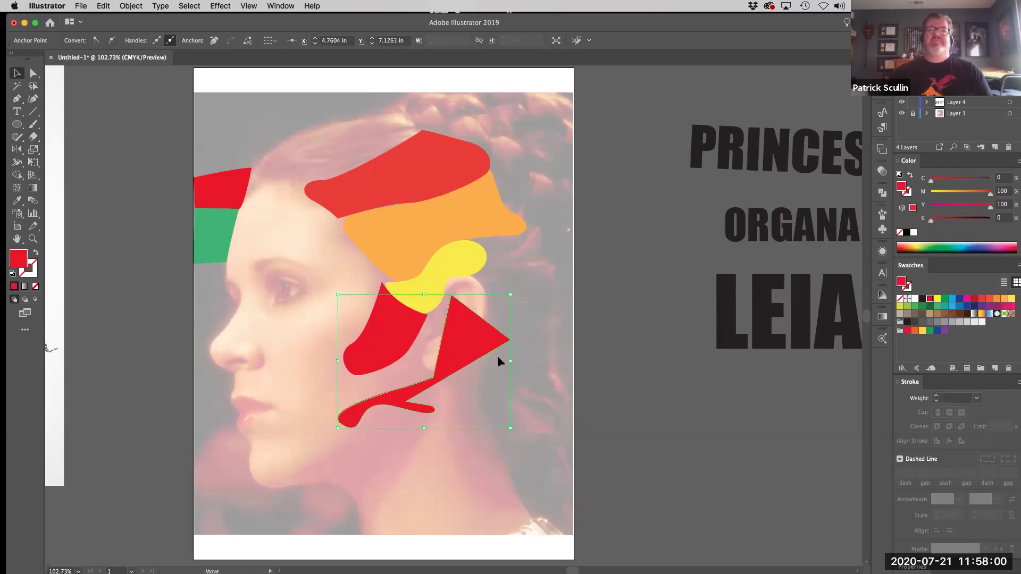
{"action": "left_click_drag", "start_coordinate": [497, 356], "coordinate": [444, 288]}
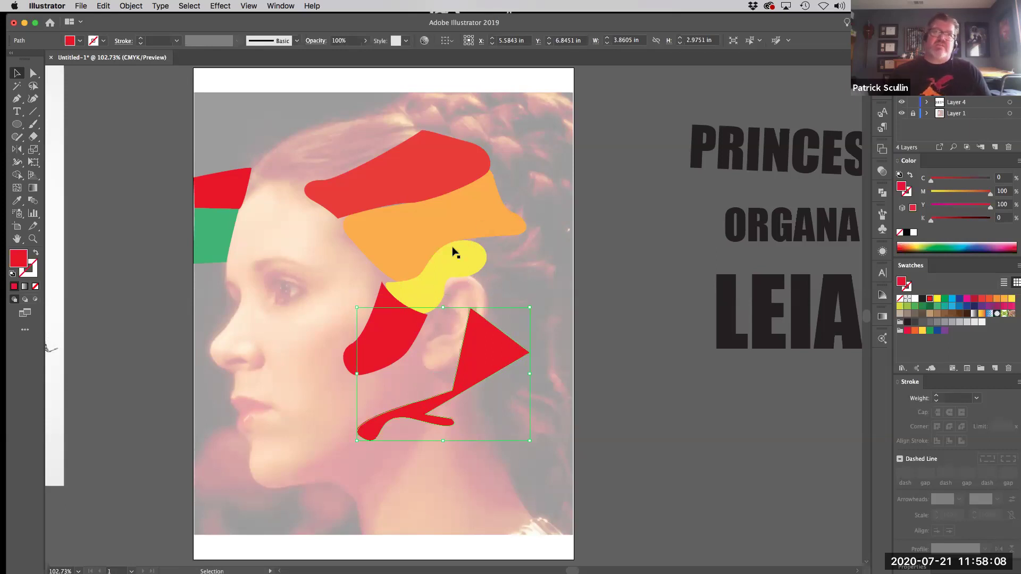
- Drop a copy of LEIA on the top red hair shape and warp it with Envelope Distort > Make with Top Object
{"action": "left_click", "coordinate": [547, 264]}
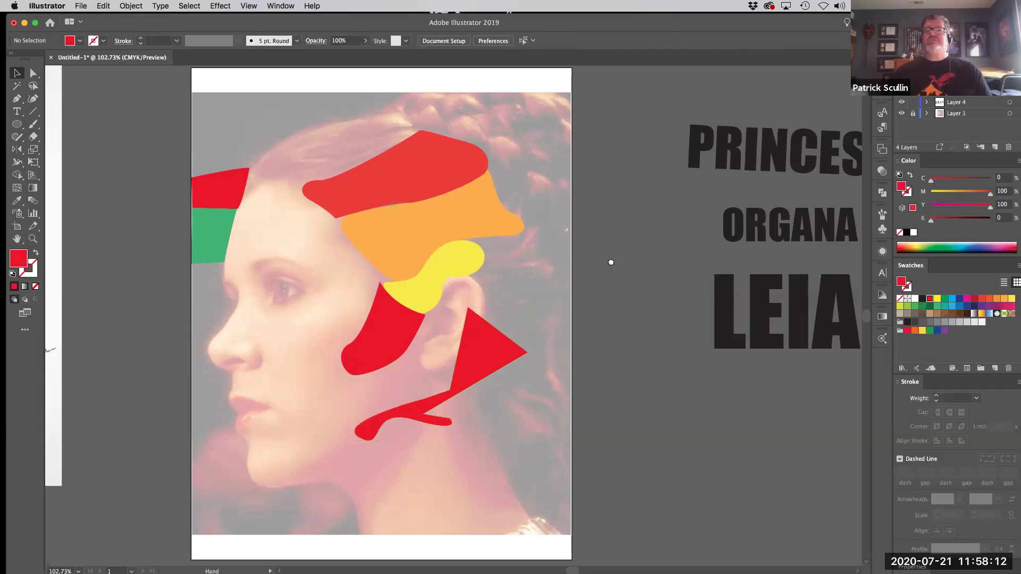
{"action": "scroll", "coordinate": [608, 265], "scroll_direction": "right", "scroll_amount": 3}
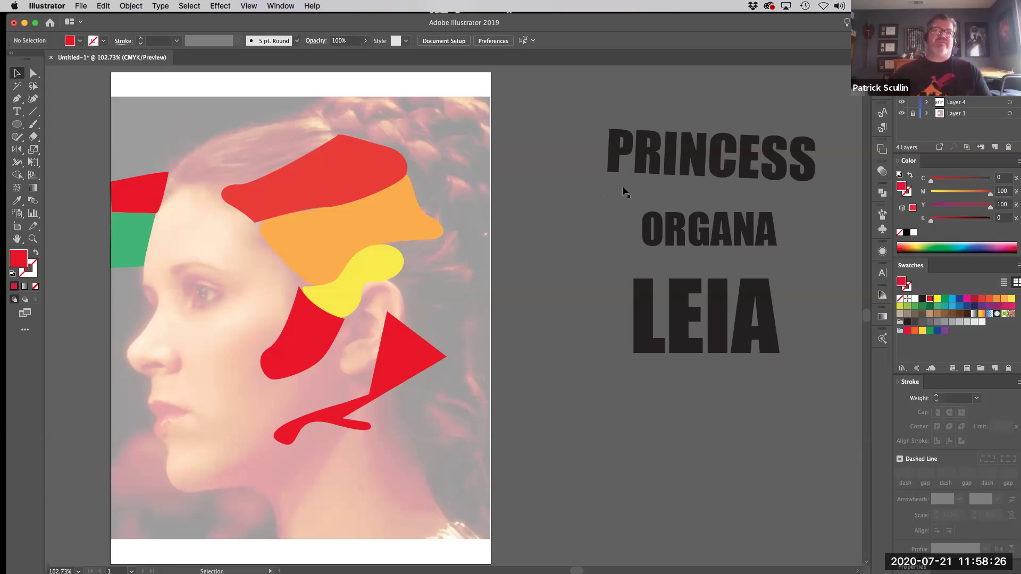
{"action": "left_click", "coordinate": [744, 327]}
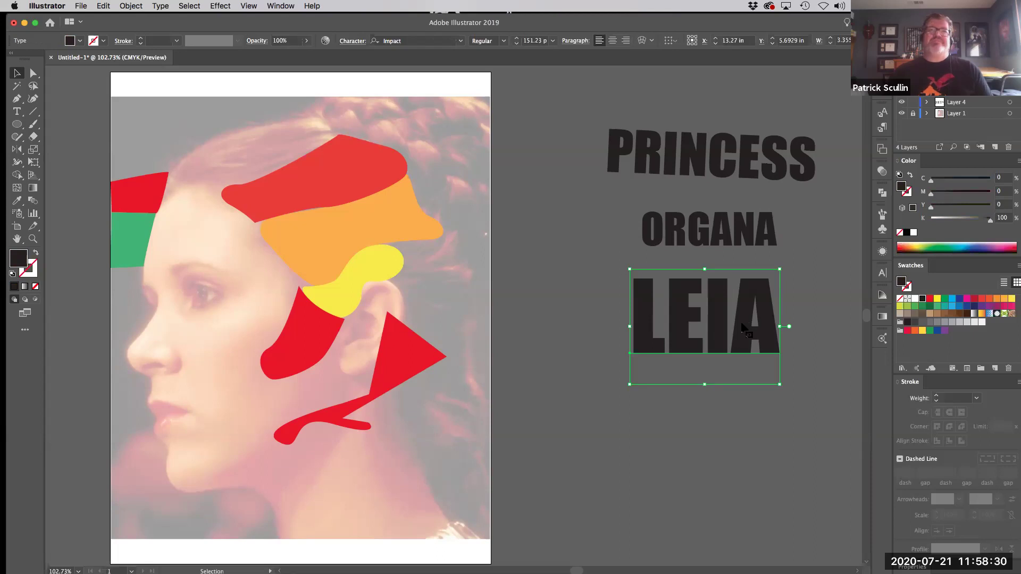
{"action": "left_click_drag", "start_coordinate": [686, 294], "coordinate": [335, 199], "text": "alt"}
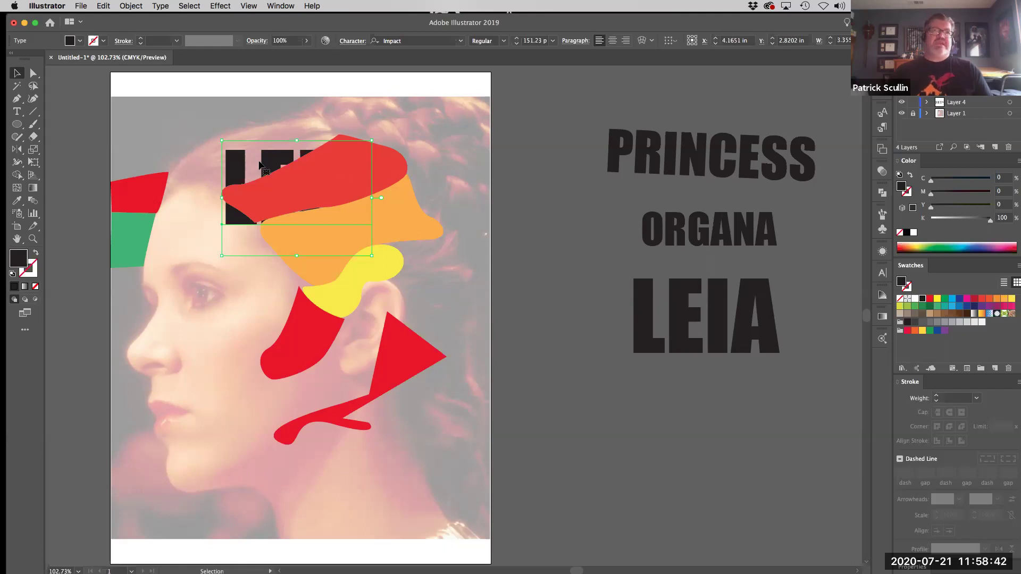
{"action": "left_click", "coordinate": [391, 162], "text": "shift"}
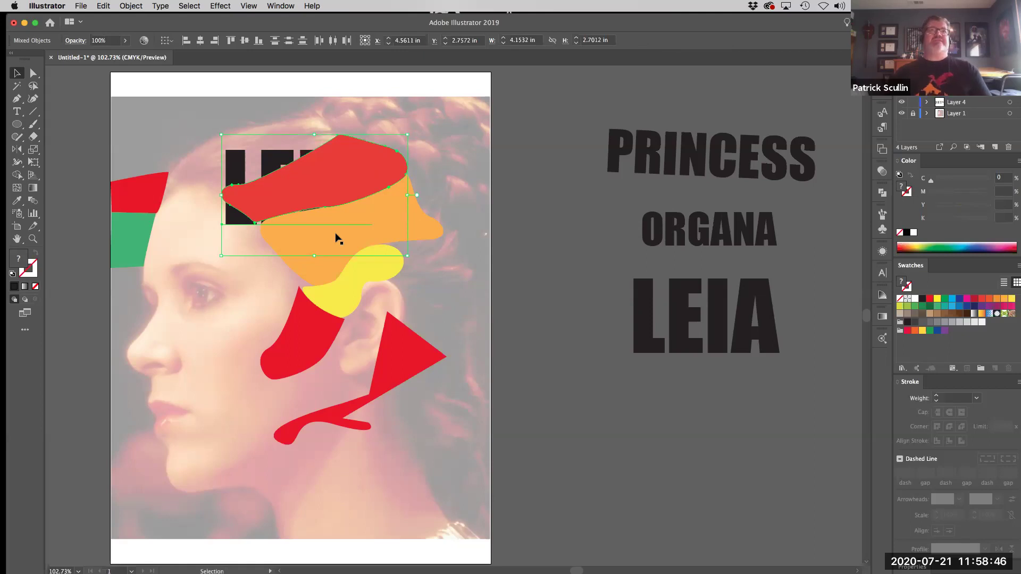
{"action": "left_click", "coordinate": [128, 5]}
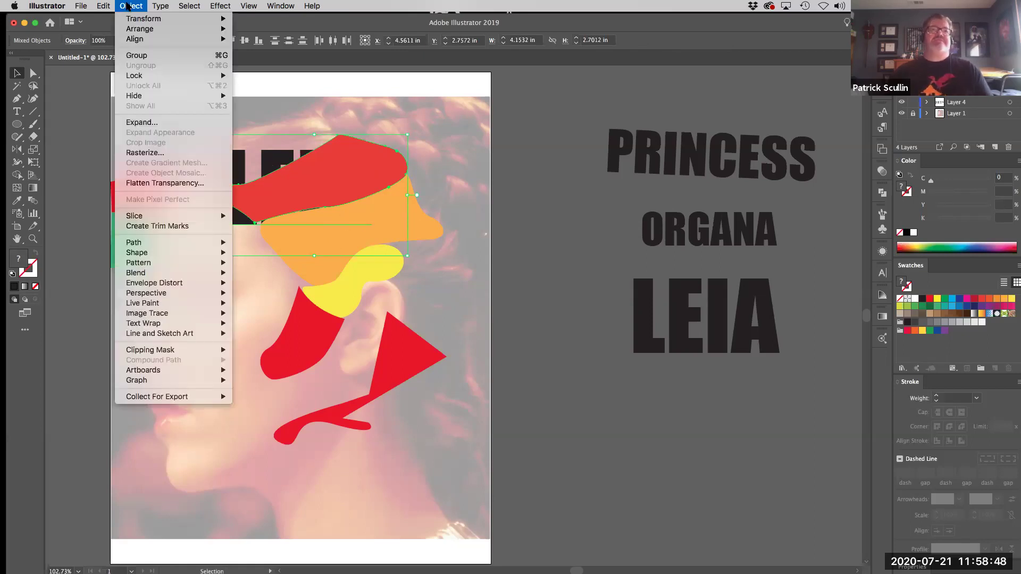
{"action": "mouse_move", "coordinate": [166, 285]}
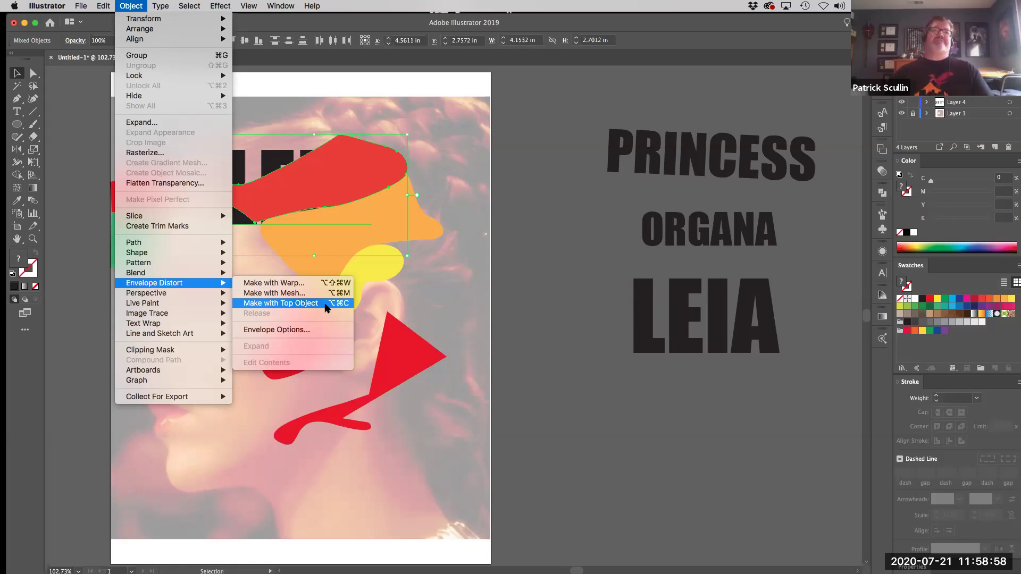
{"action": "left_click", "coordinate": [326, 307]}
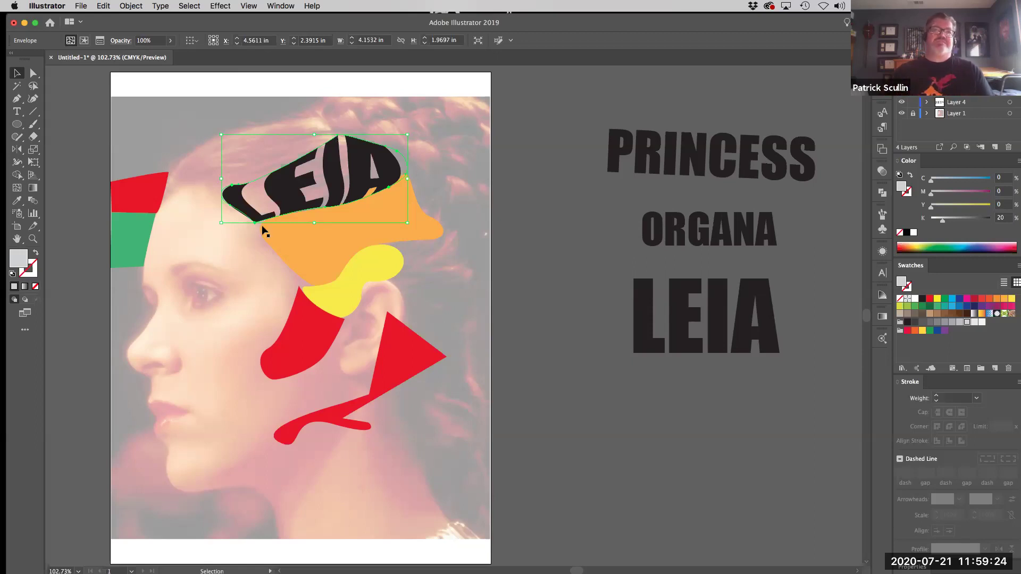
- Drop a copy of ORGANA on the red jaw-and-ear shape and warp it with Make with Top Object
{"action": "left_click", "coordinate": [699, 346]}
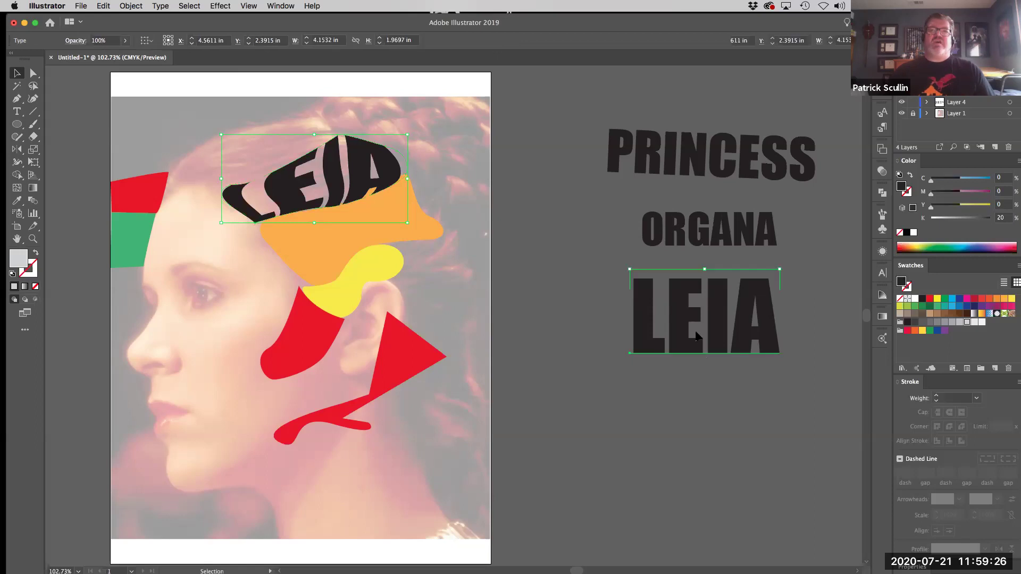
{"action": "left_click", "coordinate": [704, 234]}
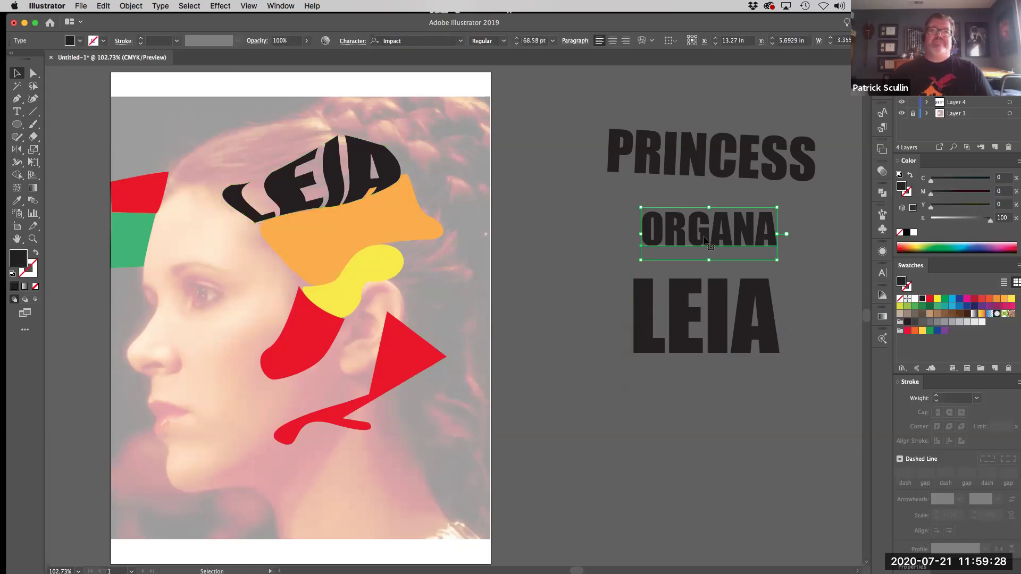
{"action": "left_click_drag", "start_coordinate": [704, 234], "coordinate": [319, 414]}
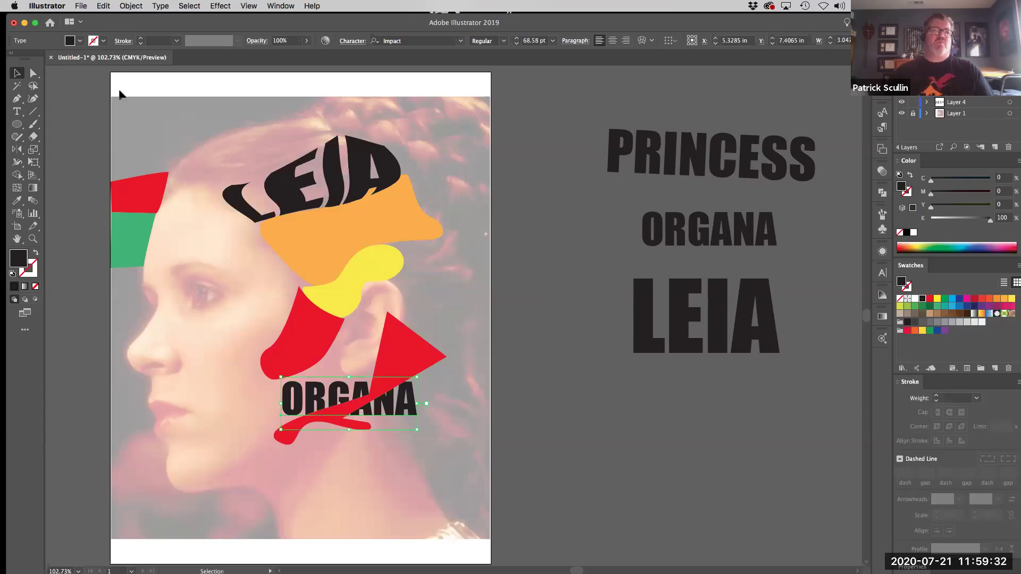
{"action": "left_click", "coordinate": [418, 348], "text": "shift"}
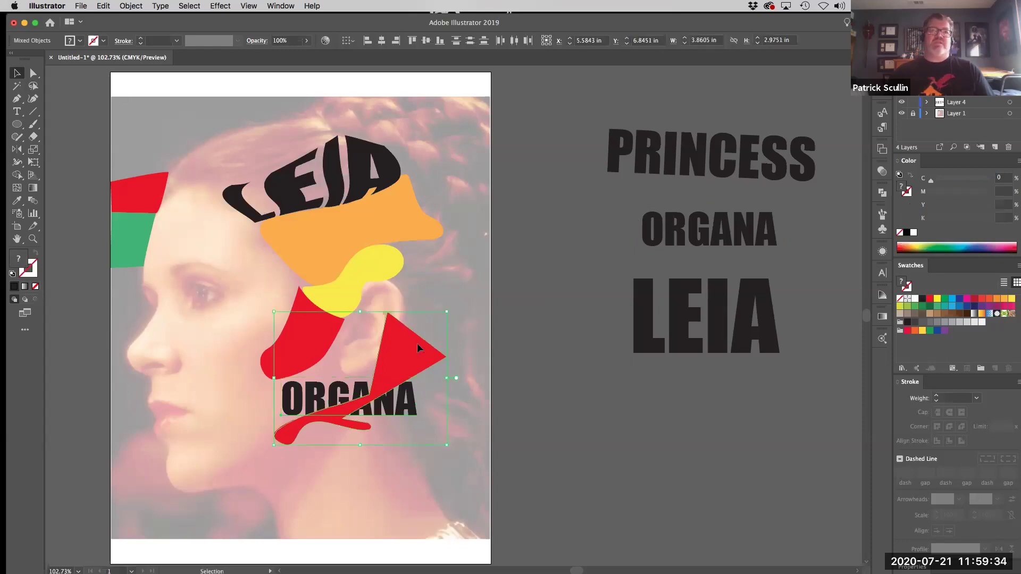
{"action": "left_click", "coordinate": [131, 6]}
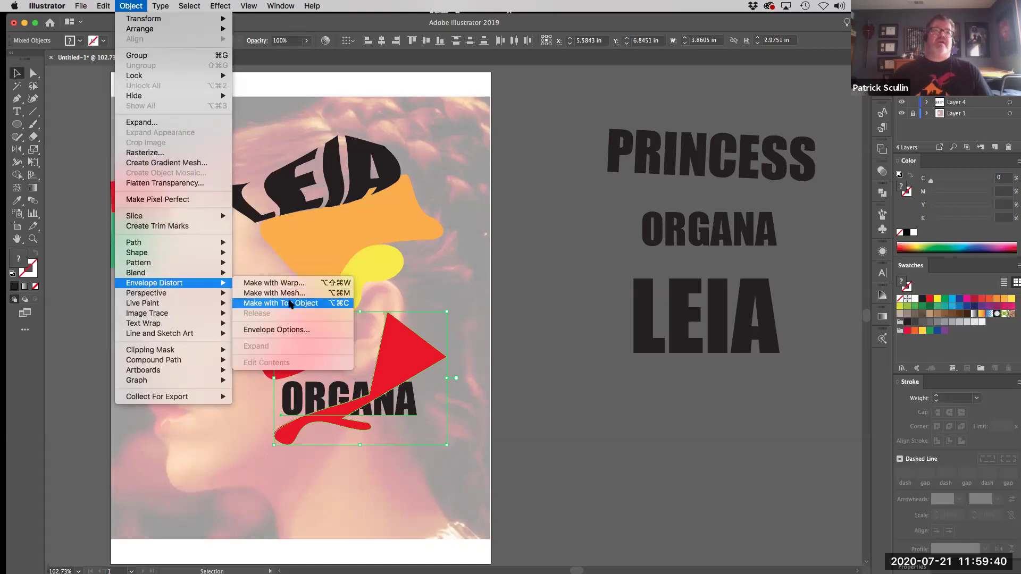
{"action": "left_click", "coordinate": [316, 303]}
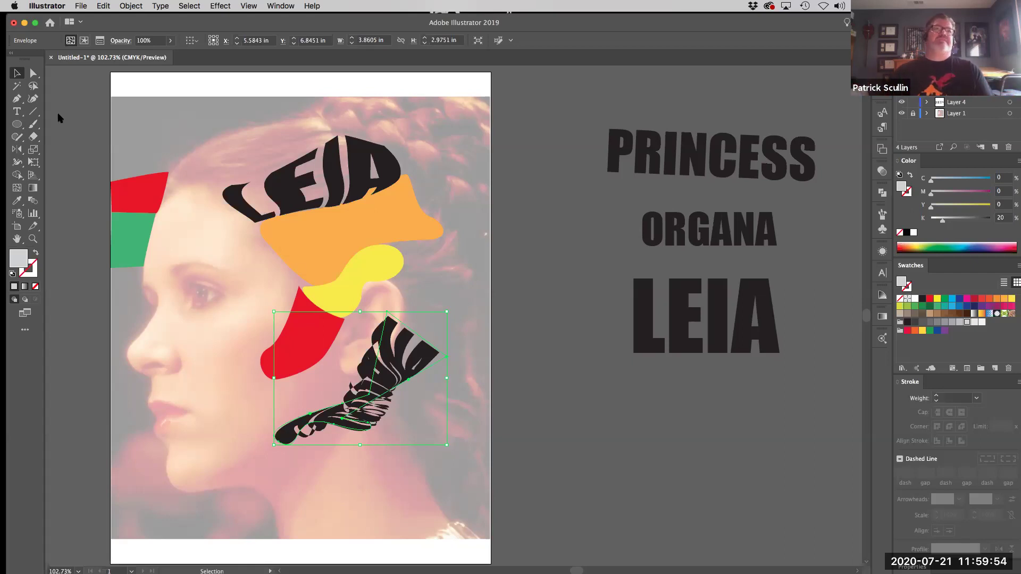
{"action": "left_click", "coordinate": [33, 75]}
- Drag ORGANA's envelope points to pull its curve tighter along the jaw
{"action": "left_click", "coordinate": [368, 396]}
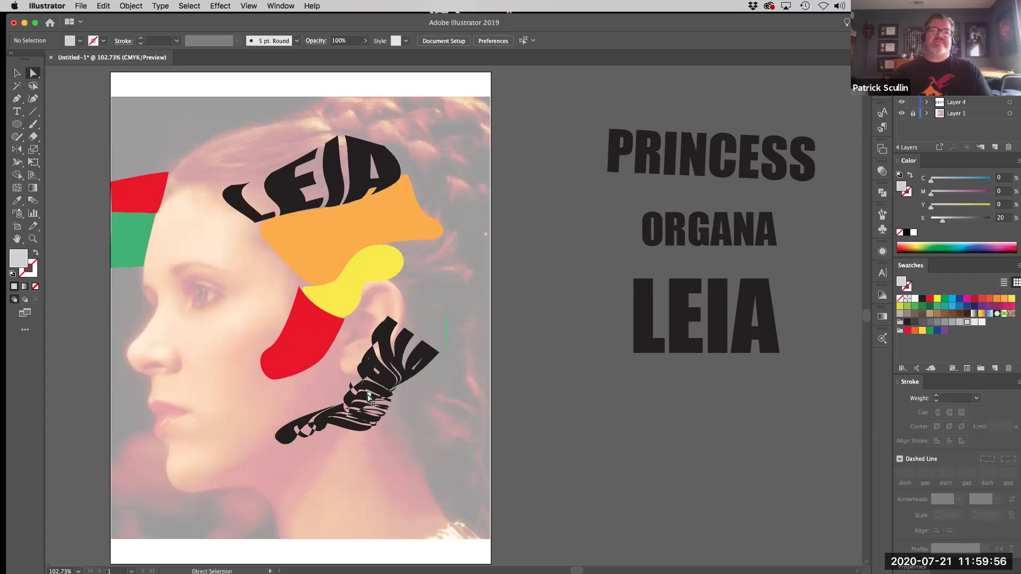
{"action": "left_click_drag", "start_coordinate": [369, 397], "coordinate": [355, 414]}
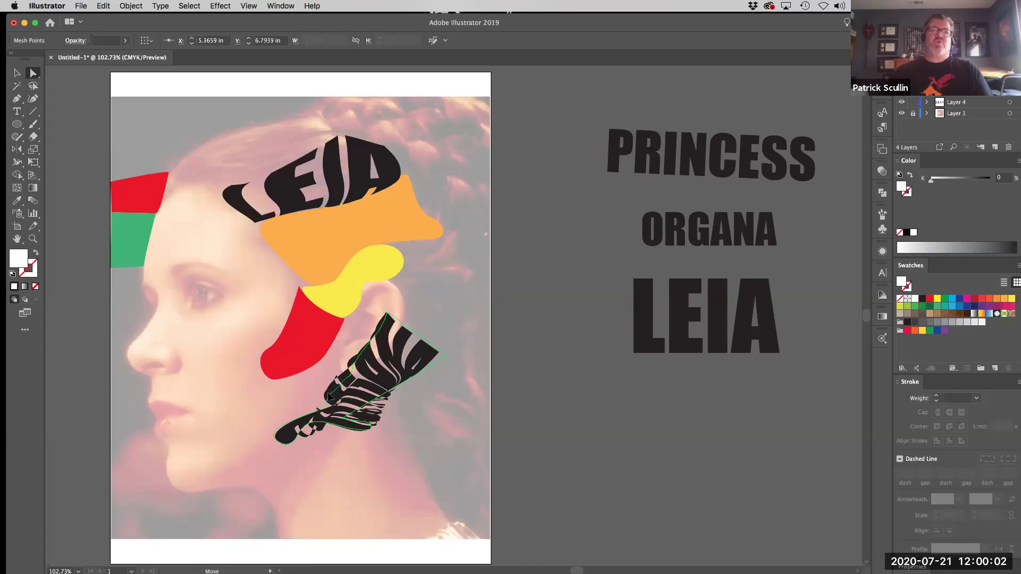
{"action": "left_click_drag", "start_coordinate": [345, 424], "coordinate": [331, 457]}
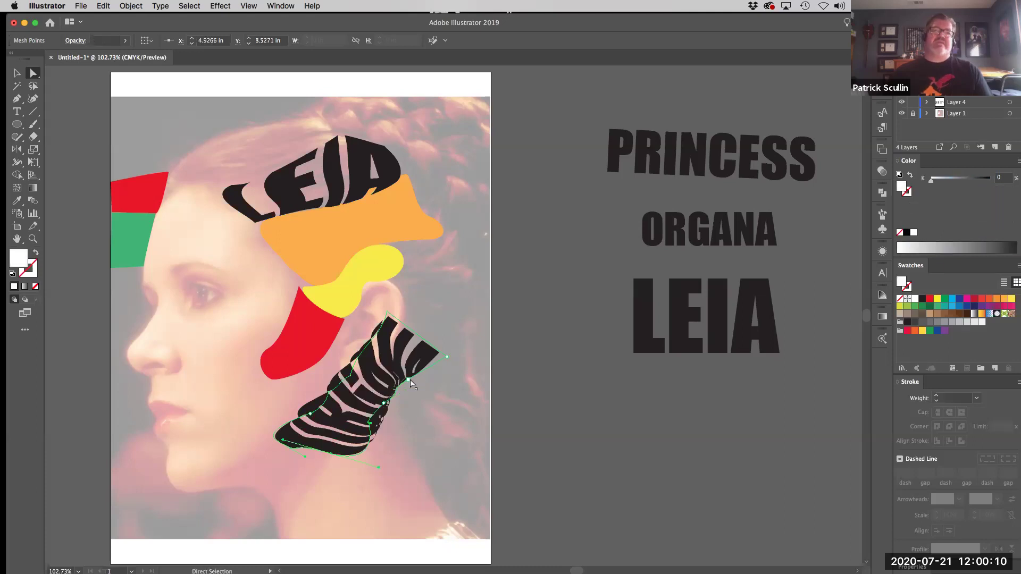
{"action": "left_click_drag", "start_coordinate": [446, 357], "coordinate": [430, 342]}
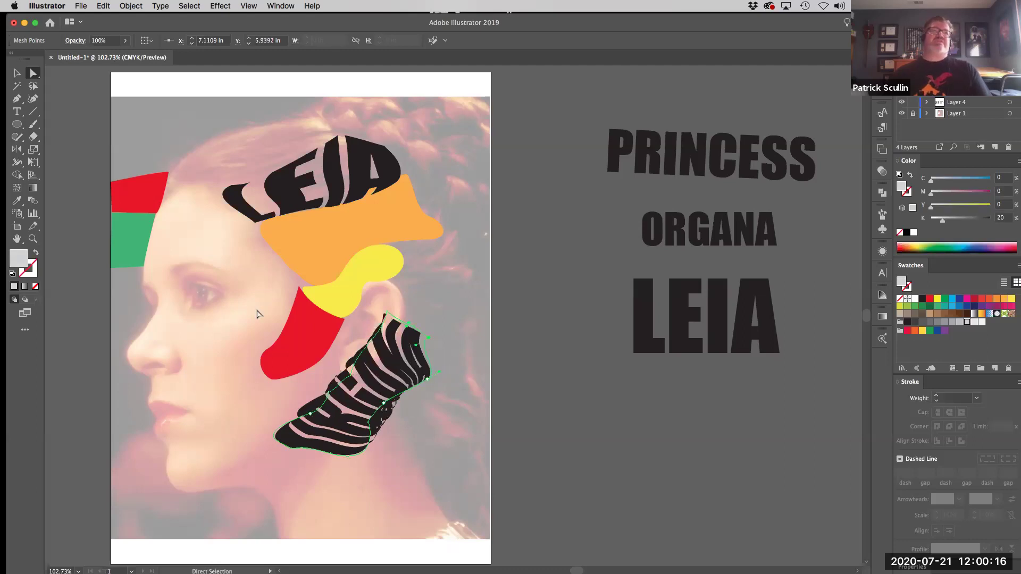
{"action": "left_click", "coordinate": [16, 98]}
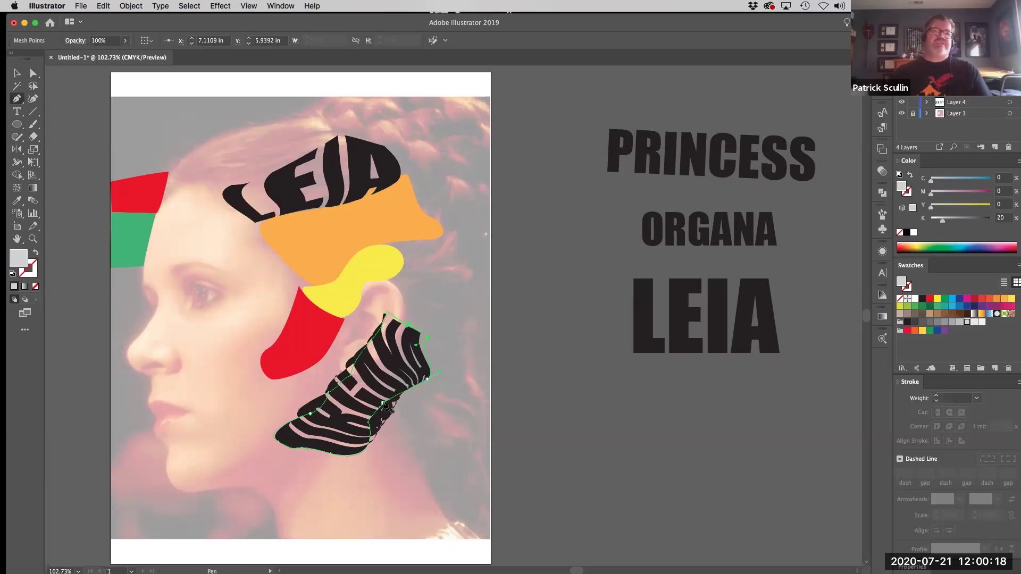
{"action": "left_click", "coordinate": [383, 405]}
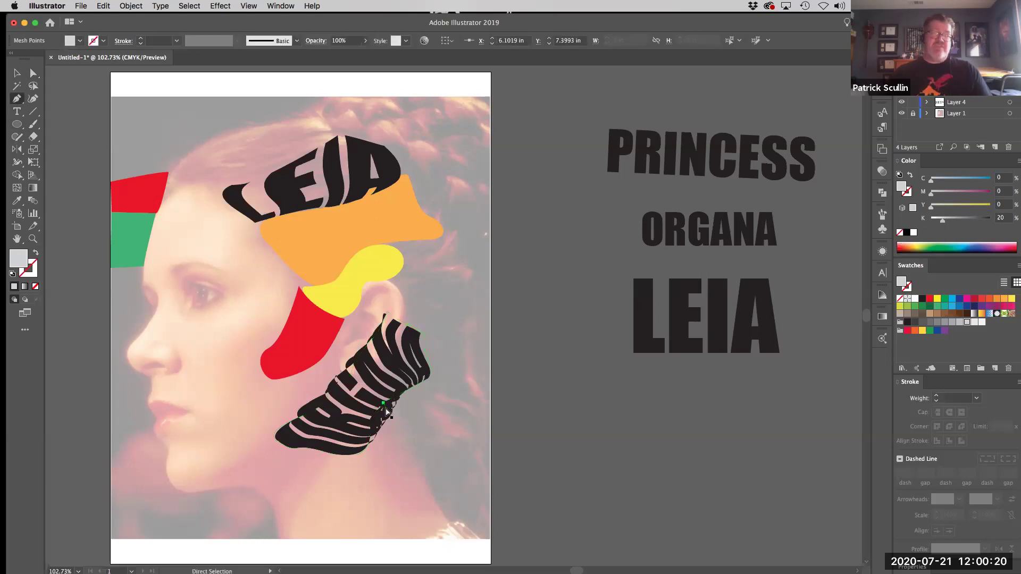
{"action": "key", "text": "super+z"}
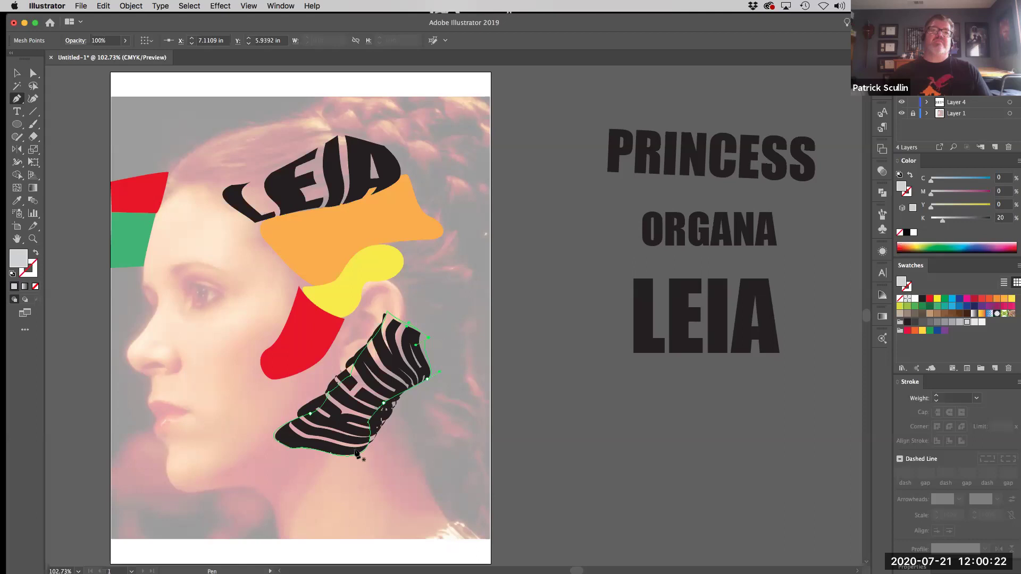
- Stretch the envelope's lower-left corner left and bend ORGANA's lower edge to follow the jaw
{"action": "left_click_drag", "start_coordinate": [310, 415], "coordinate": [296, 409]}
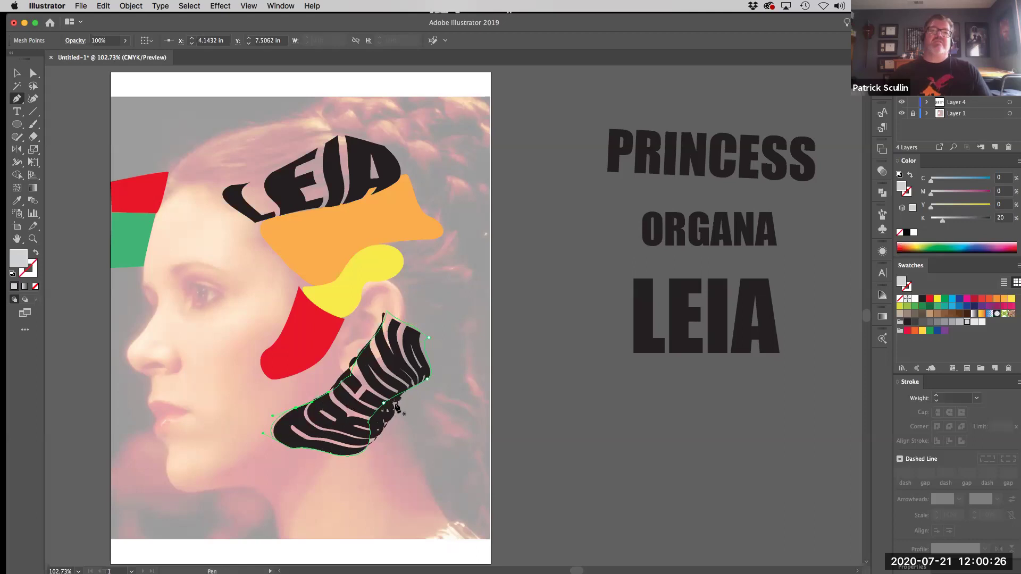
{"action": "left_click_drag", "start_coordinate": [400, 410], "coordinate": [401, 417]}
{"action": "left_click", "coordinate": [381, 429]}
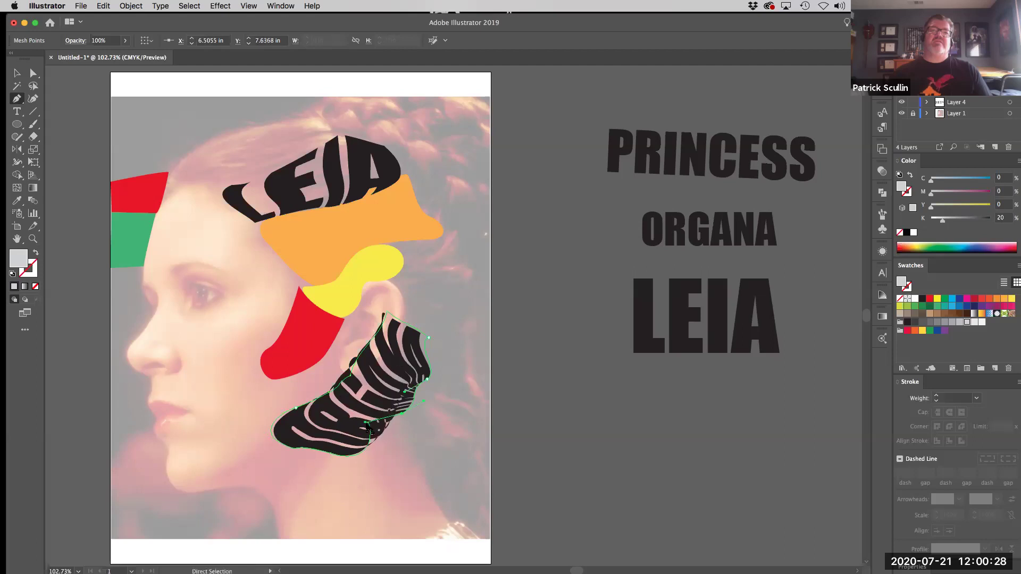
{"action": "left_click_drag", "start_coordinate": [367, 426], "coordinate": [413, 427]}
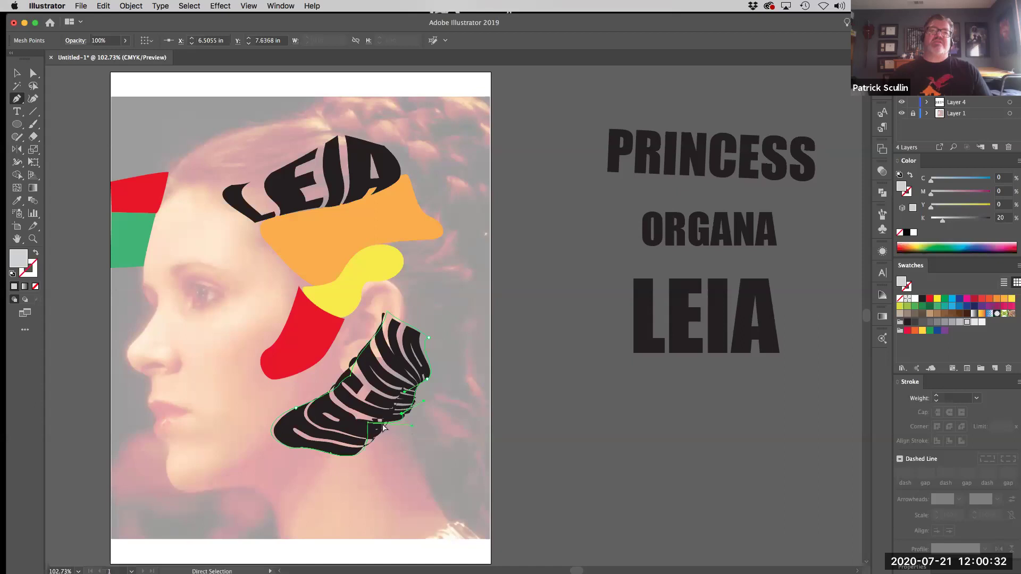
{"action": "left_click_drag", "start_coordinate": [375, 439], "coordinate": [398, 420]}
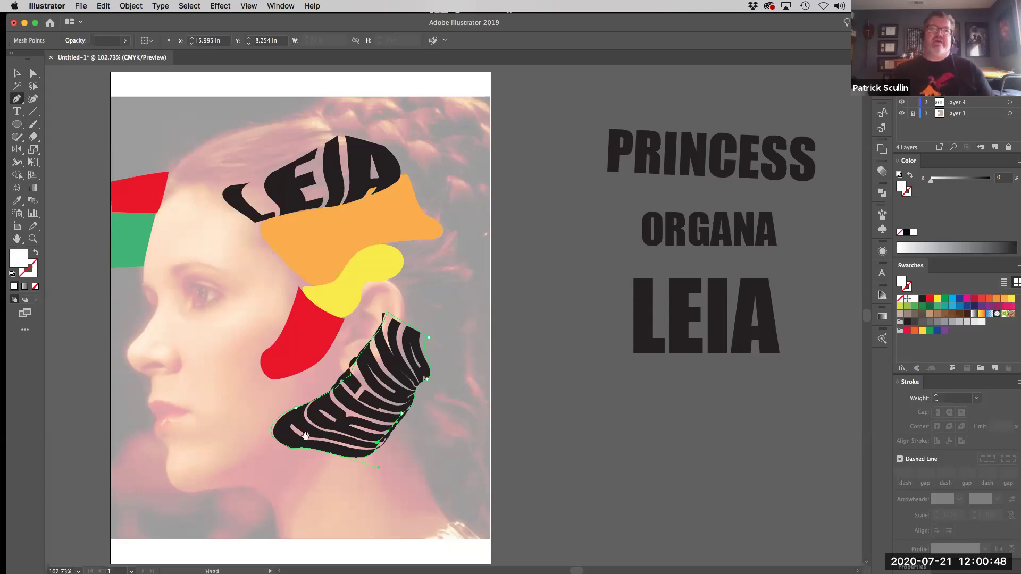
{"action": "left_click_drag", "start_coordinate": [301, 434], "coordinate": [439, 452]}
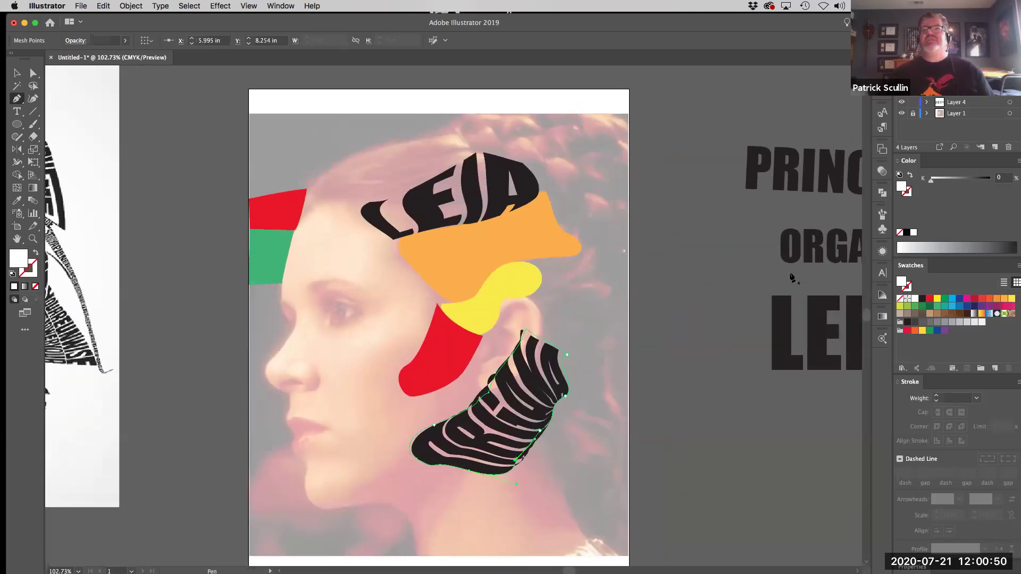
- Copy LEIA onto the green forehead block and warp it into that shape with Make with Top Object
{"action": "left_click", "coordinate": [819, 331]}
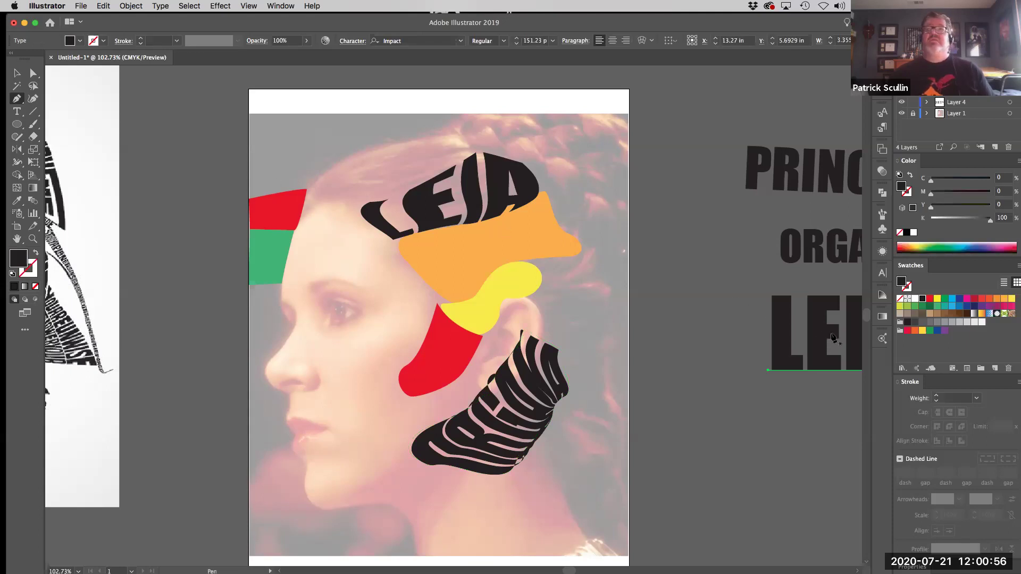
{"action": "left_click_drag", "start_coordinate": [831, 337], "coordinate": [261, 259]}
{"action": "key", "text": "v"}
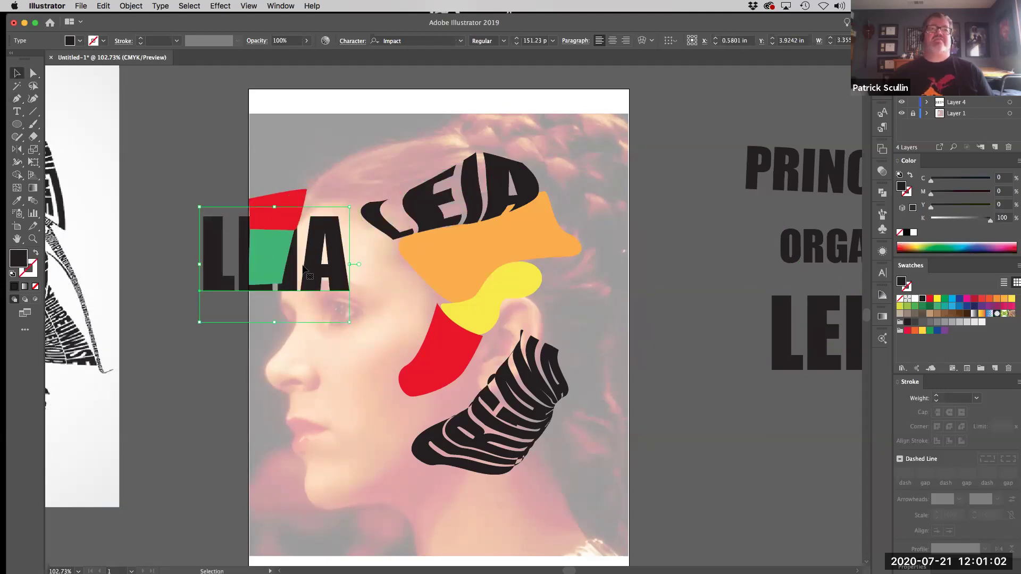
{"action": "left_click", "coordinate": [266, 253], "text": "shift"}
{"action": "left_click", "coordinate": [131, 5]}
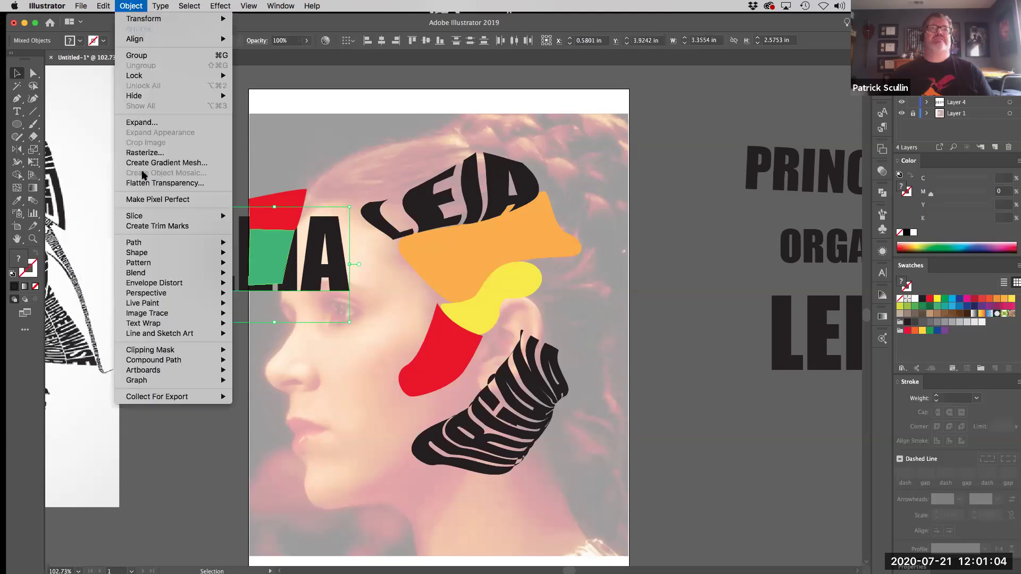
{"action": "mouse_move", "coordinate": [160, 283]}
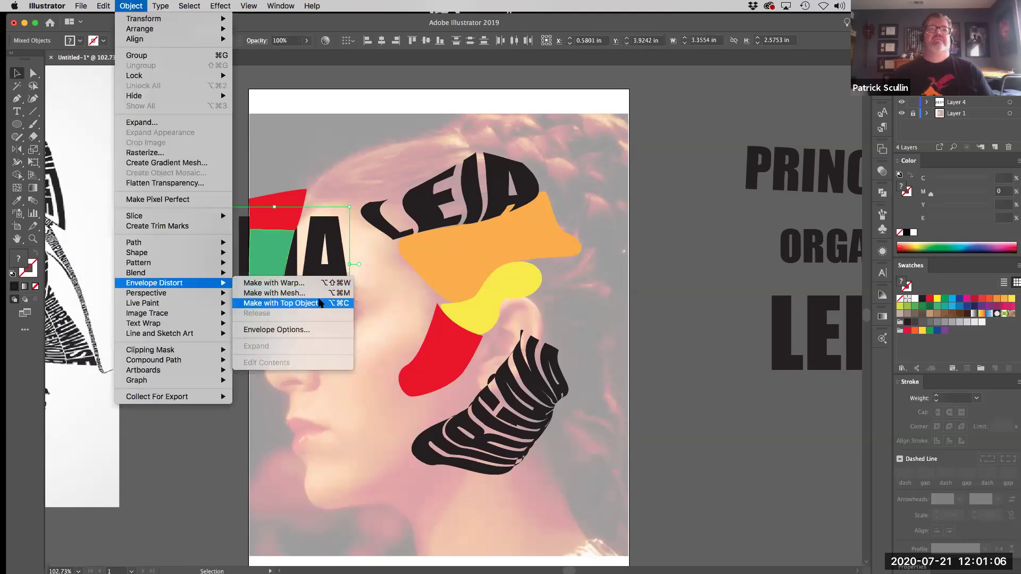
{"action": "left_click", "coordinate": [319, 303]}
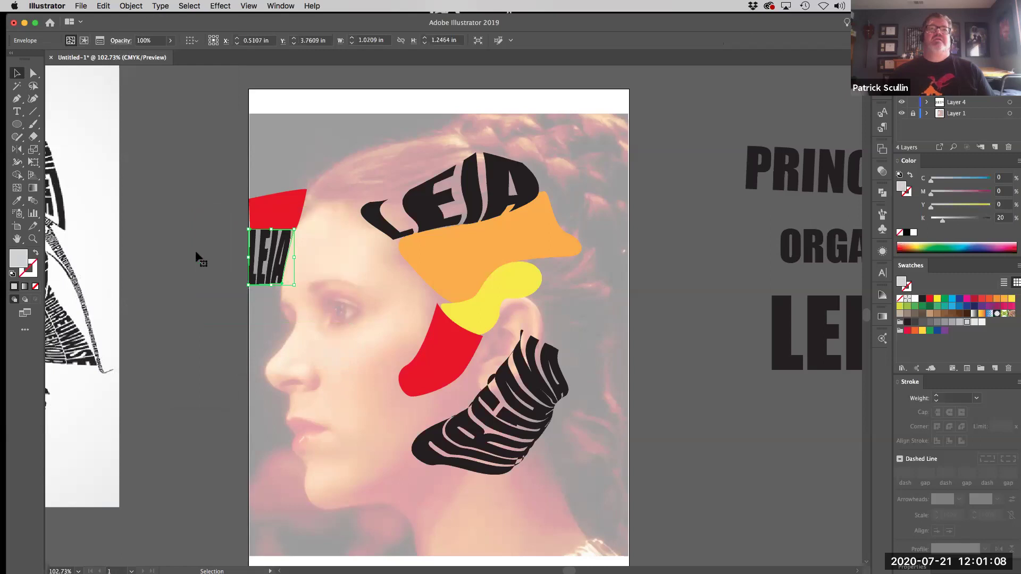
{"action": "left_click", "coordinate": [198, 255]}
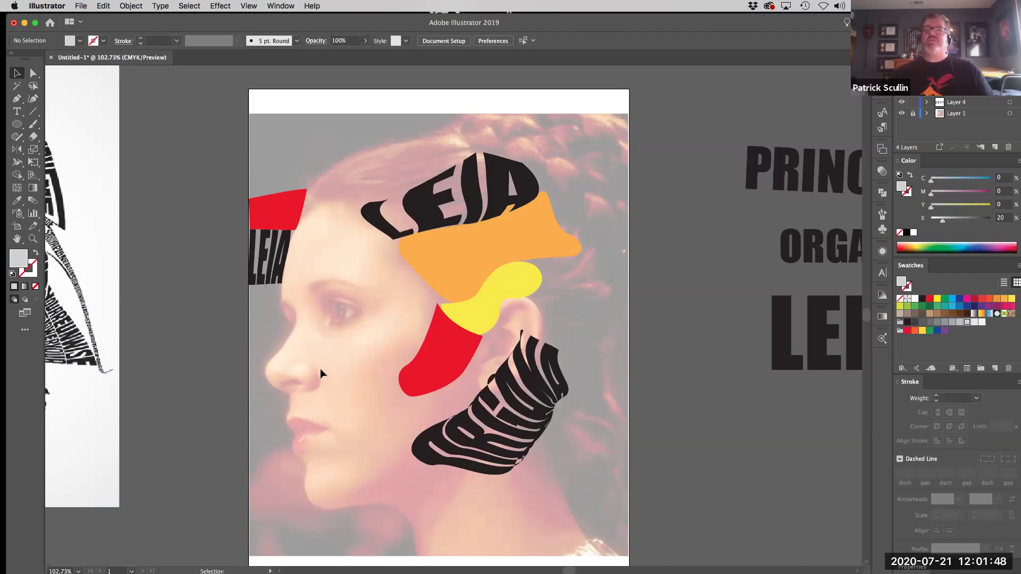
{"action": "left_click_drag", "start_coordinate": [342, 365], "coordinate": [381, 372]}
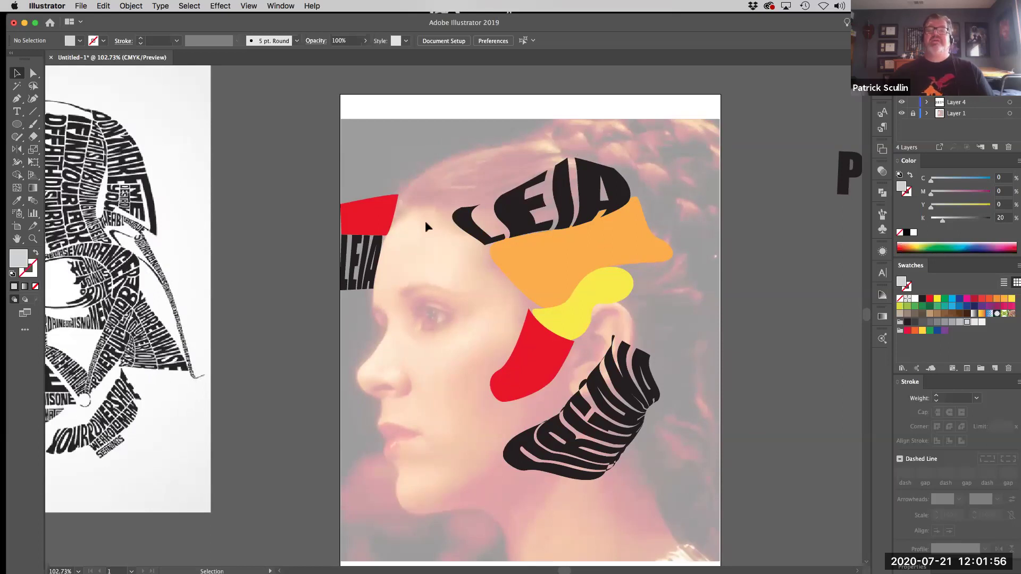
- Expand the arched LEIA envelope into plain outlines with Object > Expand, keeping Object and Fill
{"action": "scroll", "coordinate": [426, 221], "scroll_direction": "right", "scroll_amount": 5}
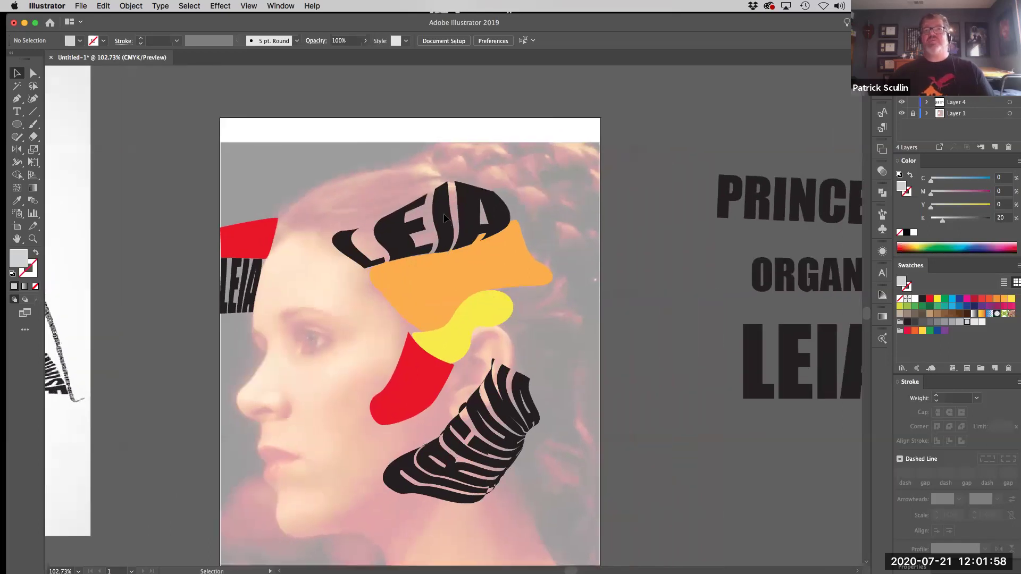
{"action": "left_click", "coordinate": [443, 213]}
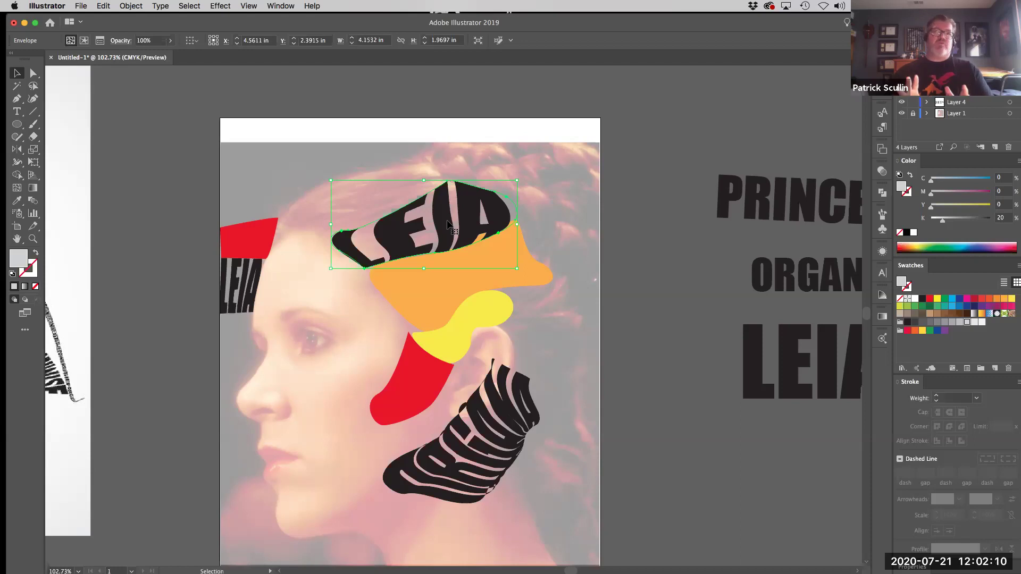
{"action": "left_click", "coordinate": [131, 5]}
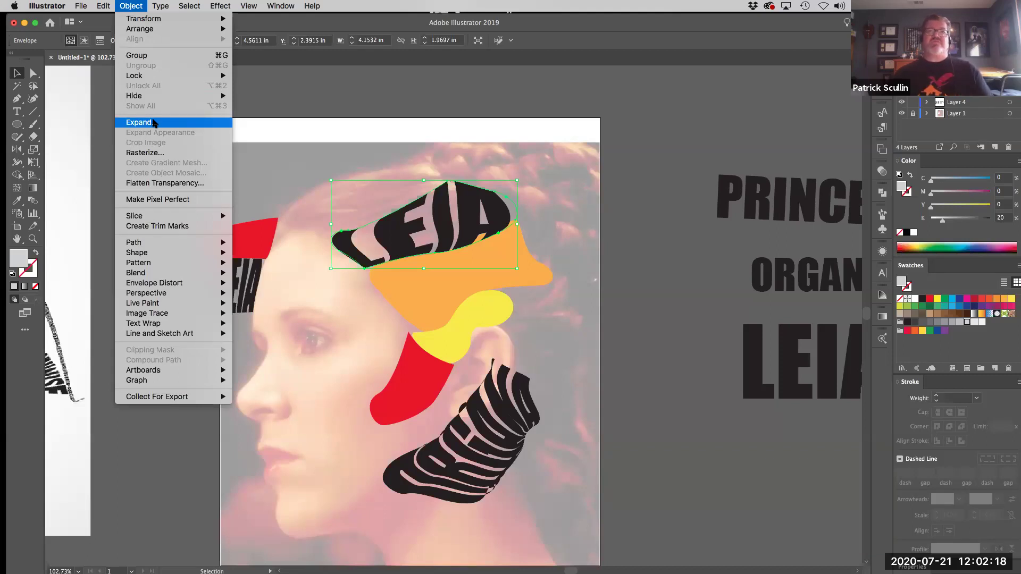
{"action": "left_click", "coordinate": [154, 123]}
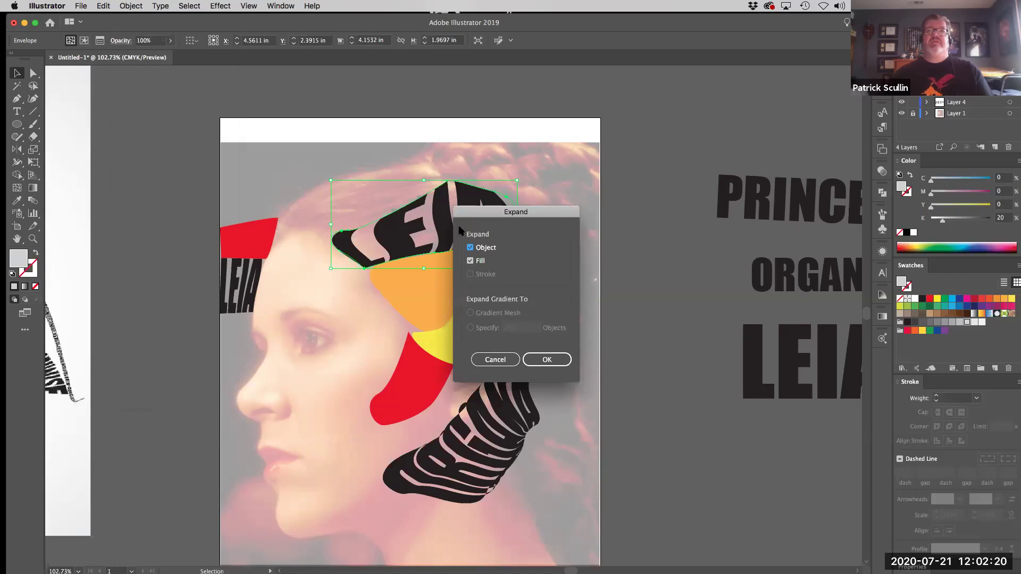
{"action": "left_click", "coordinate": [532, 358]}
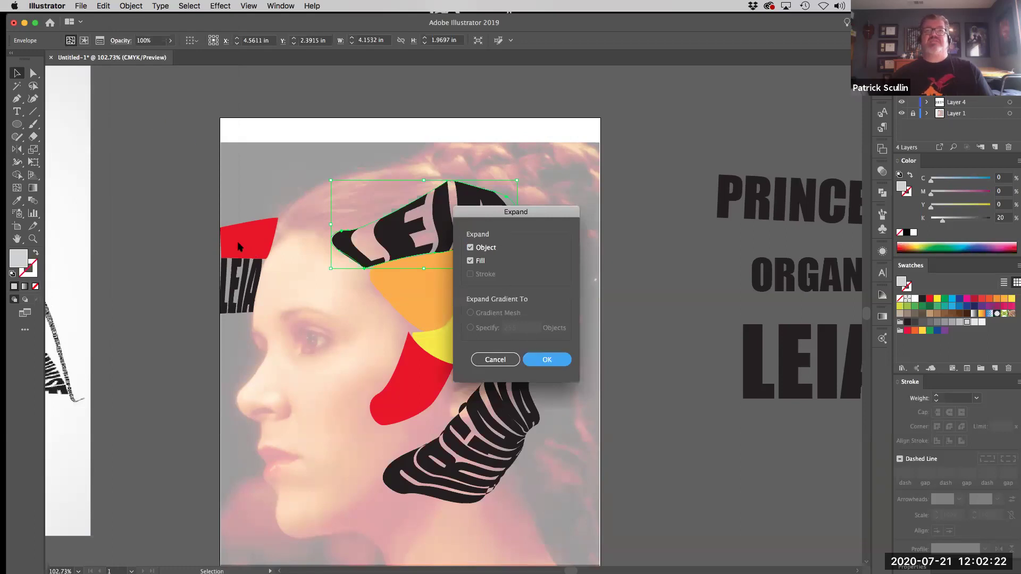
{"action": "left_click", "coordinate": [32, 75]}
- Stretch the E of the expanded LEIA by pulling its upper-left corner up and left
{"action": "left_click", "coordinate": [337, 199]}
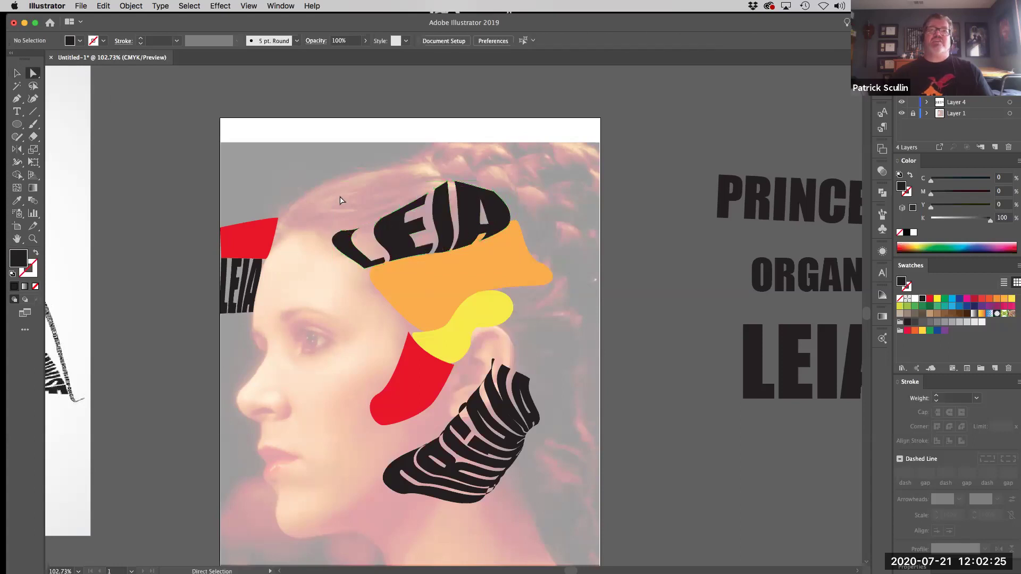
{"action": "left_click", "coordinate": [381, 221]}
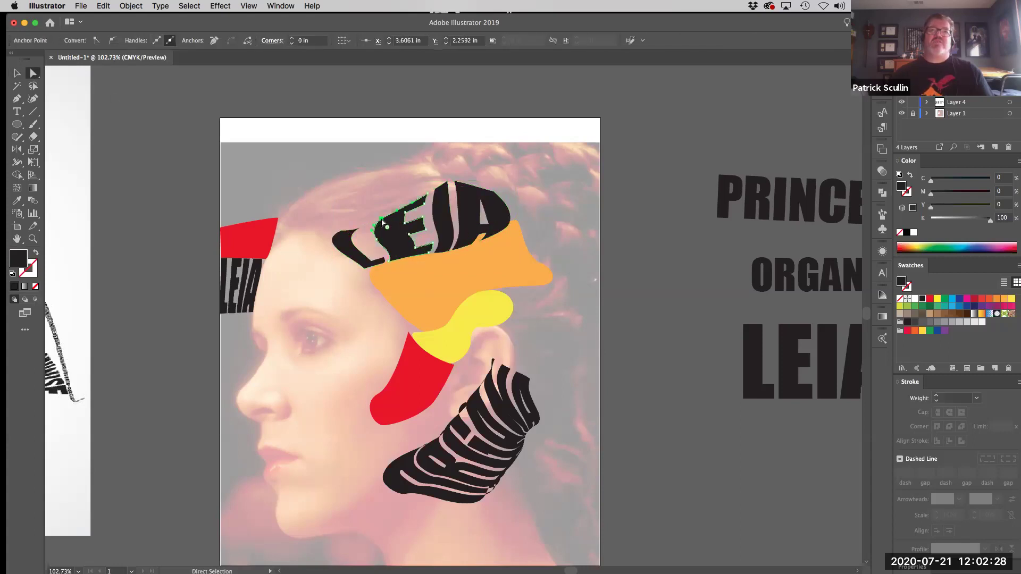
{"action": "left_click_drag", "start_coordinate": [375, 216], "coordinate": [367, 208]}
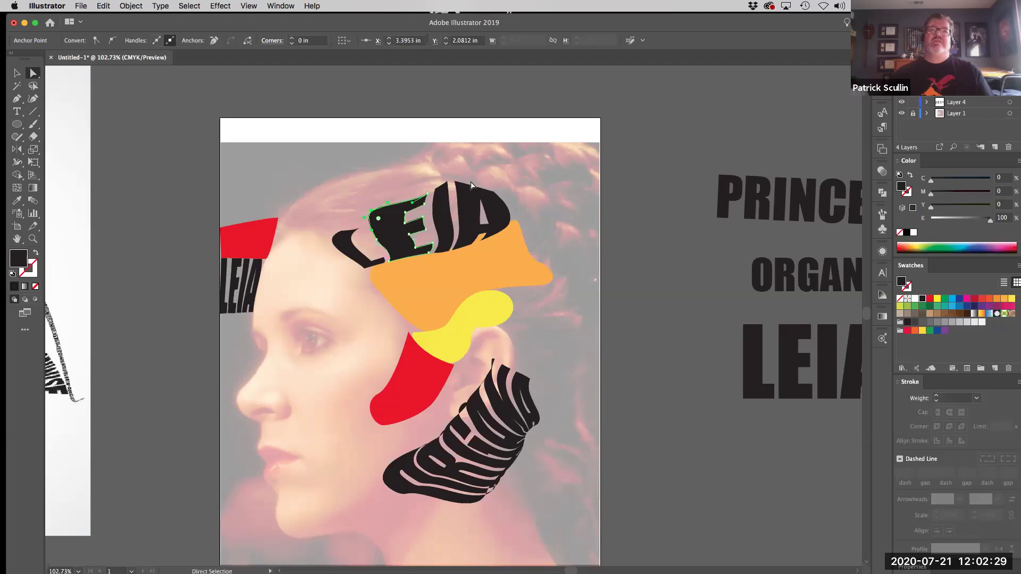
{"action": "left_click", "coordinate": [439, 186]}
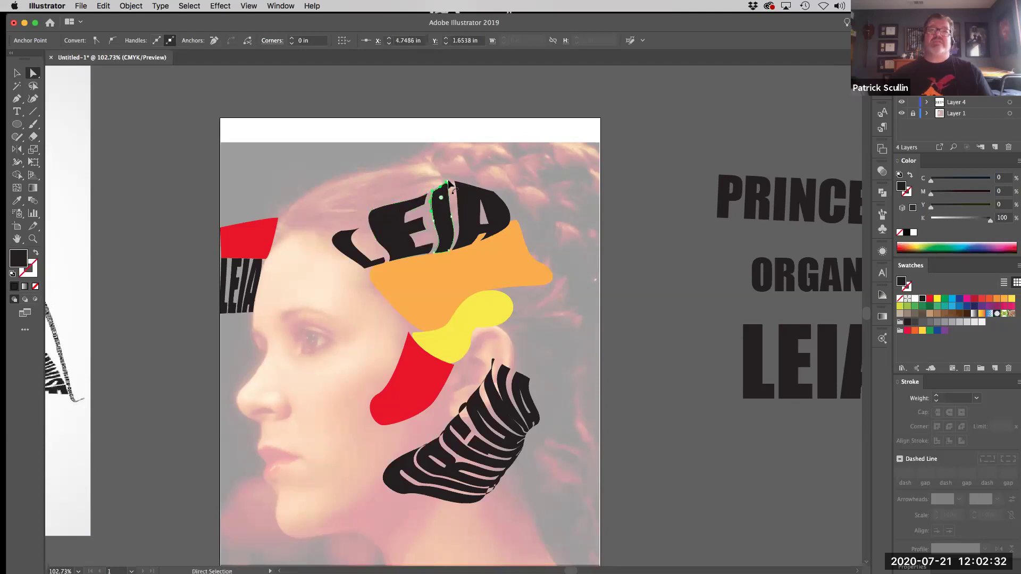
{"action": "left_click", "coordinate": [254, 167]}
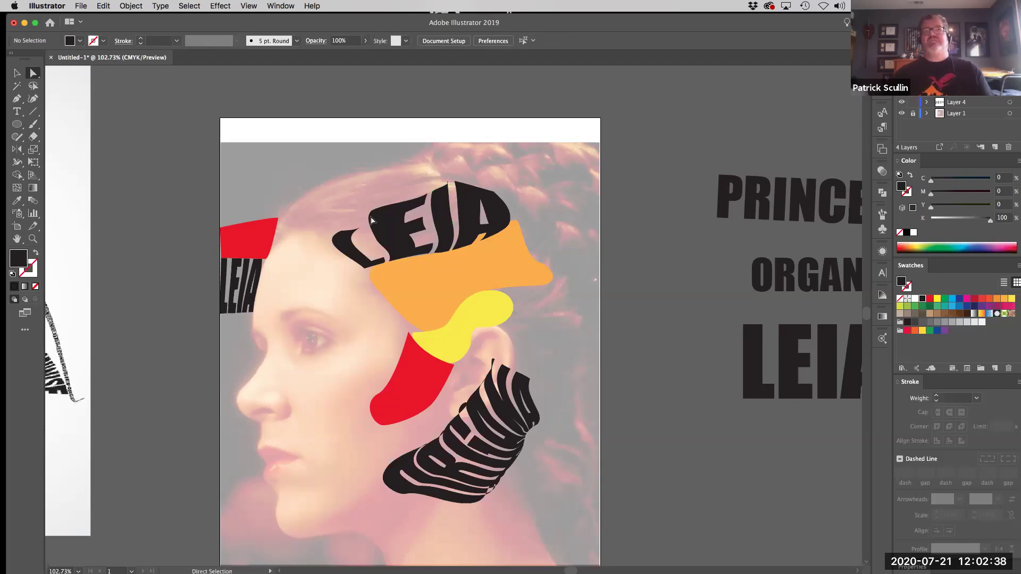
- Reselect the E, apply an Object menu command, then show the scattered-letters layer instead of LEIA
{"action": "left_click", "coordinate": [398, 221]}
{"action": "left_click", "coordinate": [128, 6]}
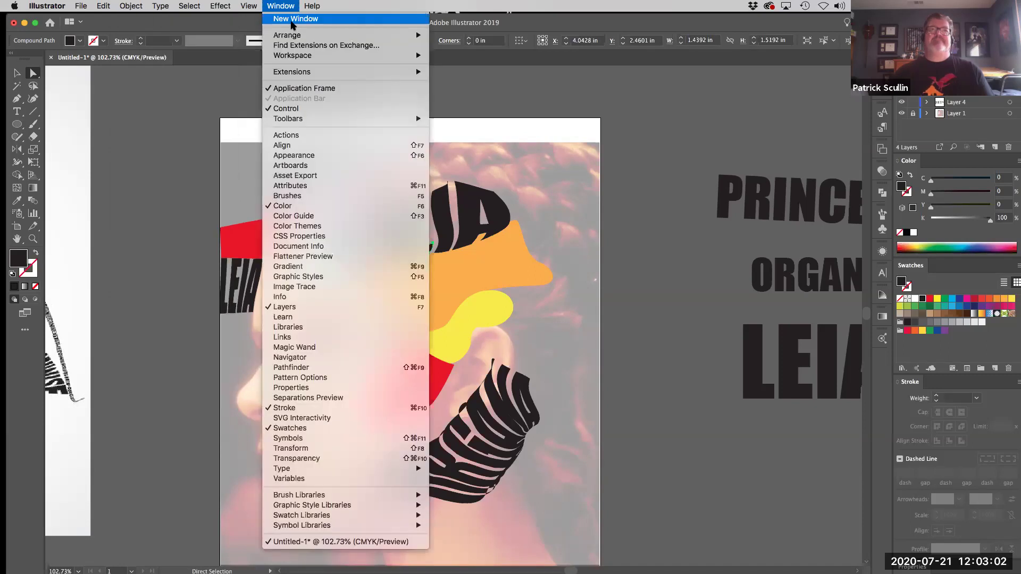
{"action": "left_click", "coordinate": [163, 40]}
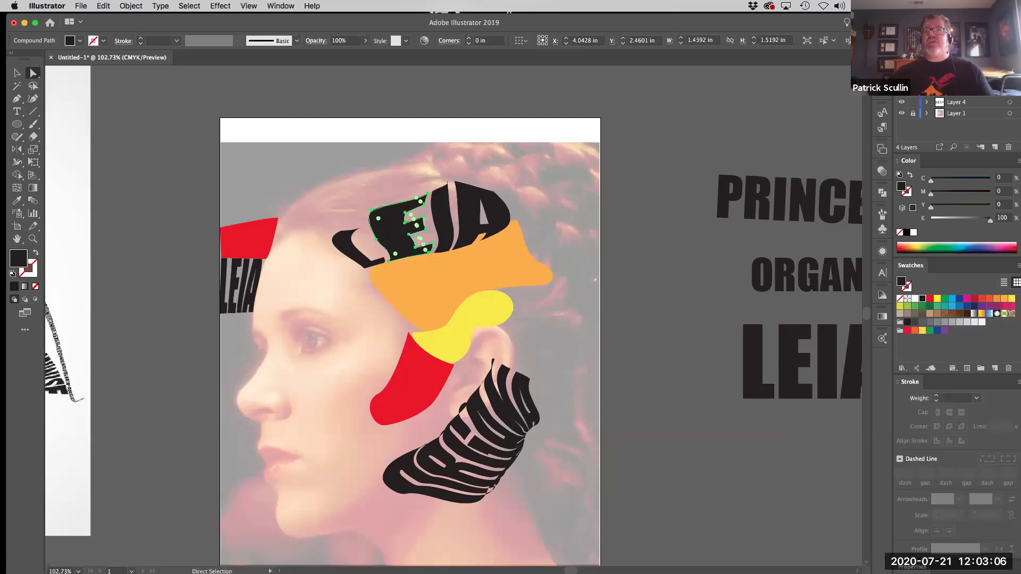
{"action": "left_click", "coordinate": [902, 100]}
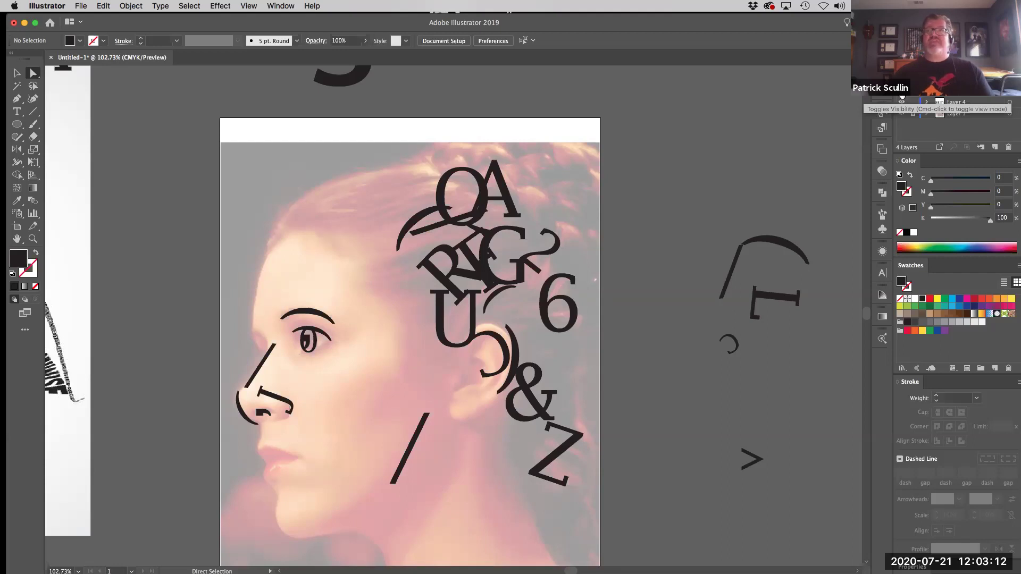
- Hide the scattered-letters layer so the hair blocks with warped LEIA and ORGANA reappear
{"action": "left_click", "coordinate": [902, 99]}
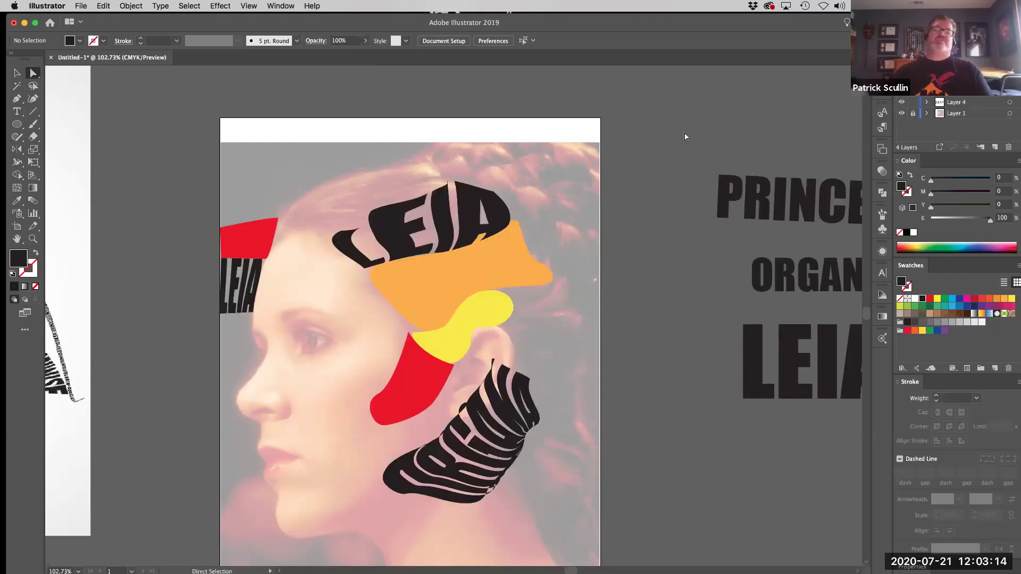